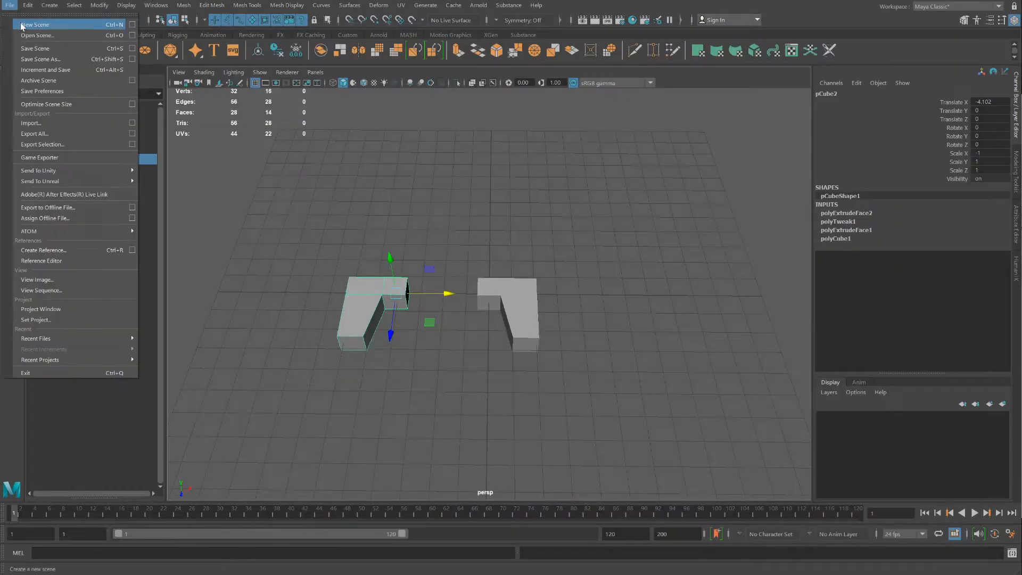
- Start a new scene without saving the current one and import the arm scan mesh from the file browser
left_click(32, 26)
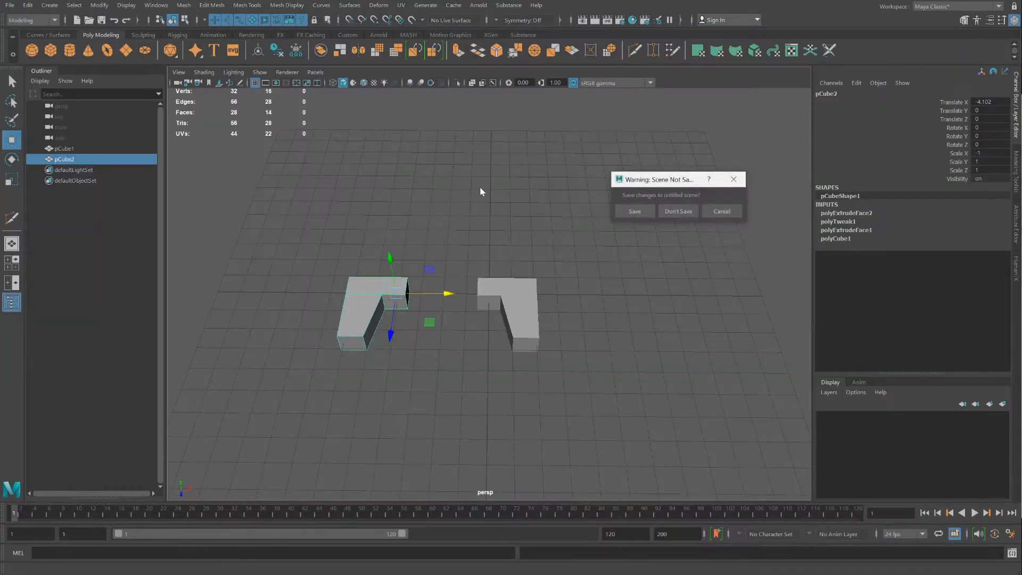
left_click(675, 212)
key("alt+Tab")
left_click(778, 215)
left_click_drag(779, 216, 454, 292)
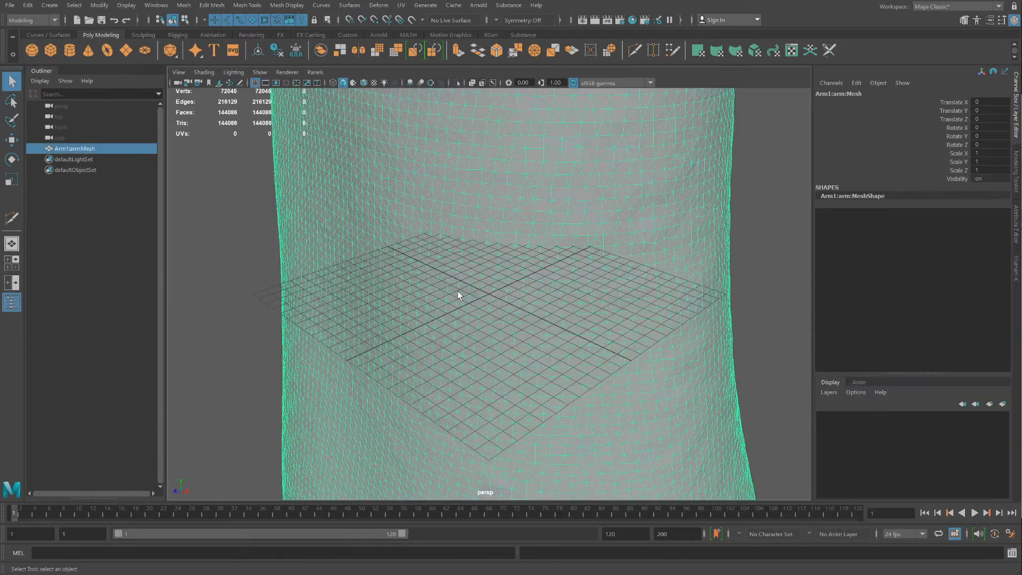
- Scale the imported arm mesh down uniformly to about 0.087 so it fits the grid
scroll(458, 291, "down", 15)
key("r")
left_click(490, 297)
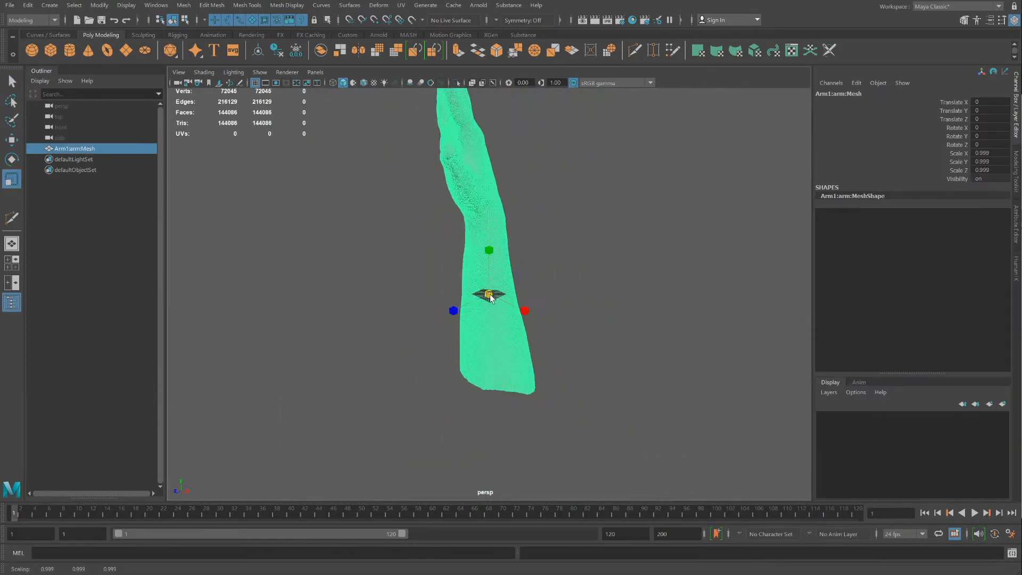
left_click_drag(490, 297, 298, 335)
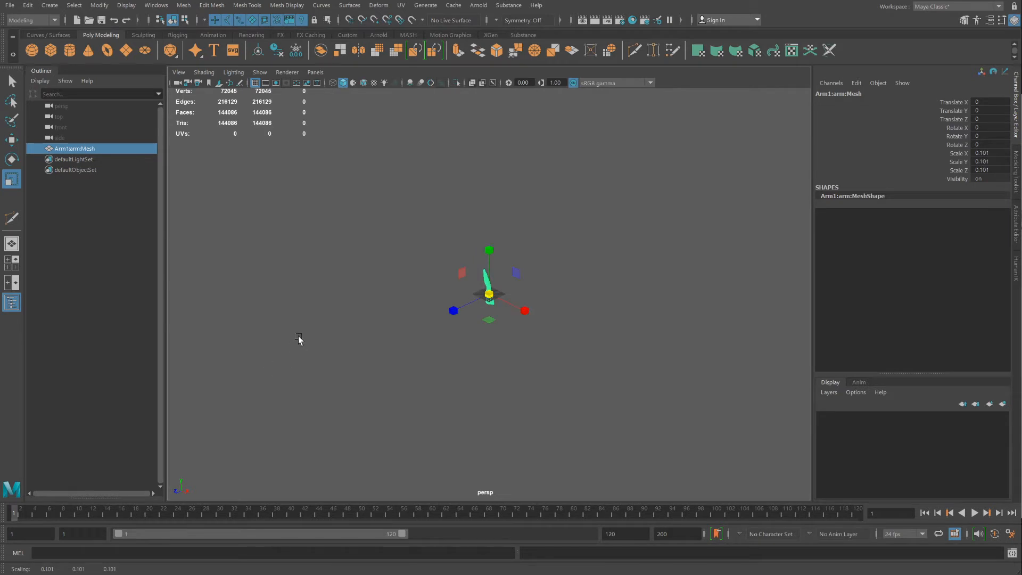
scroll(302, 333, "up", 8)
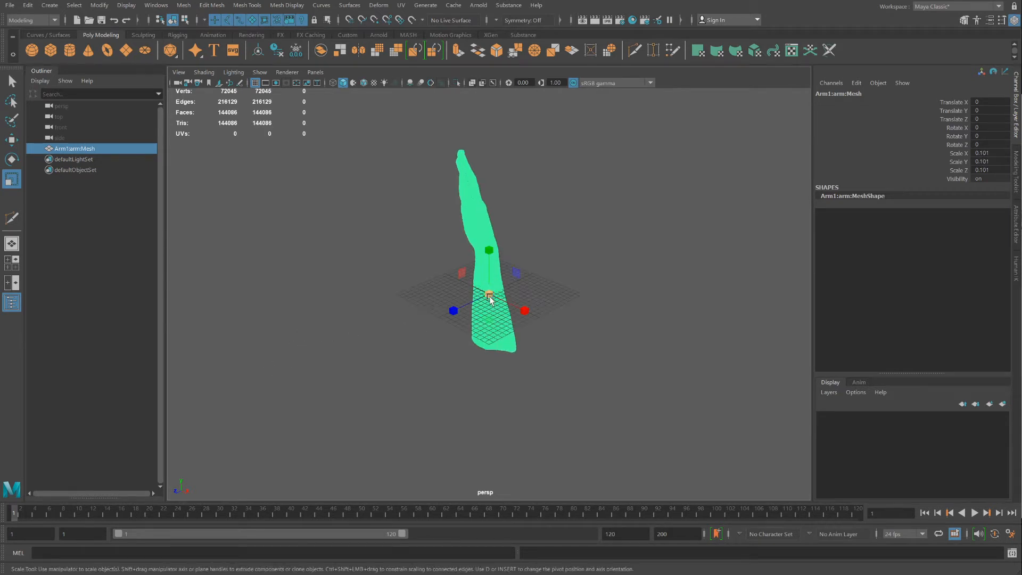
left_click_drag(489, 296, 461, 307)
- Rotate the arm mesh to lie flat along the grid, at about 93.9° X, 15.5° Y and 31.2° Z
left_click_drag(561, 298, 437, 298, "alt")
left_click(12, 159)
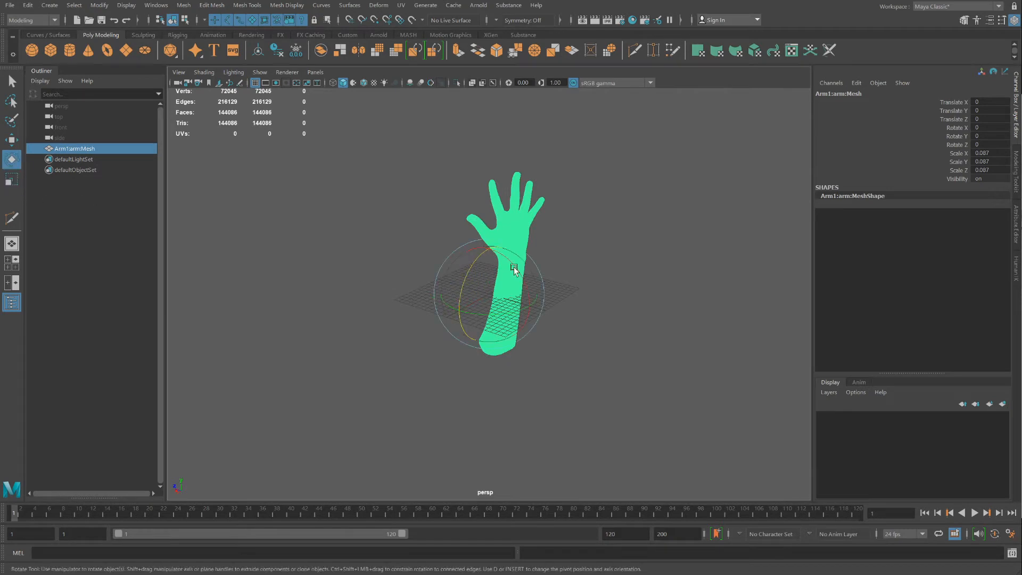
left_click_drag(526, 296, 497, 261)
left_click_drag(543, 309, 492, 302, "alt")
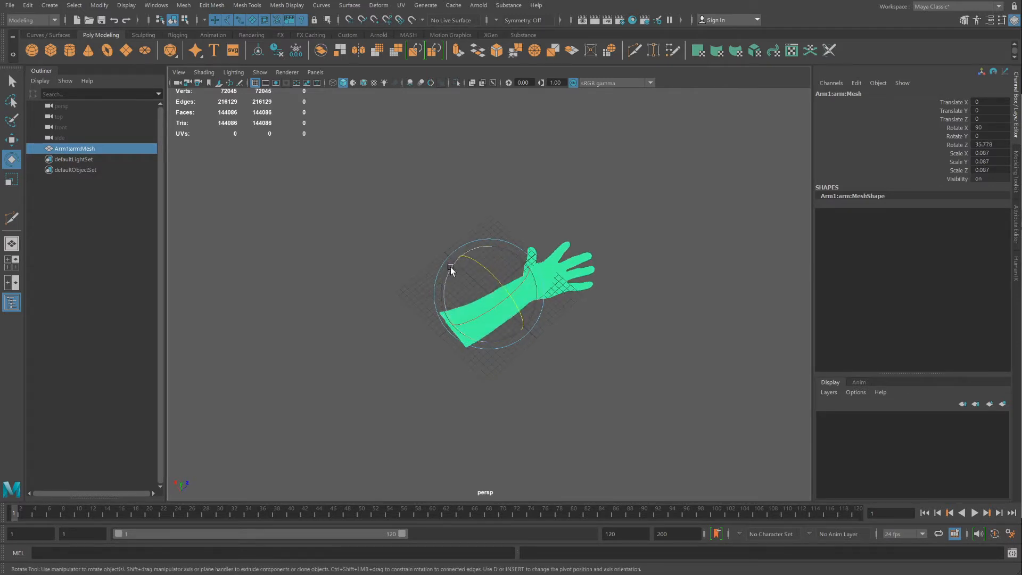
left_click_drag(436, 273, 583, 292)
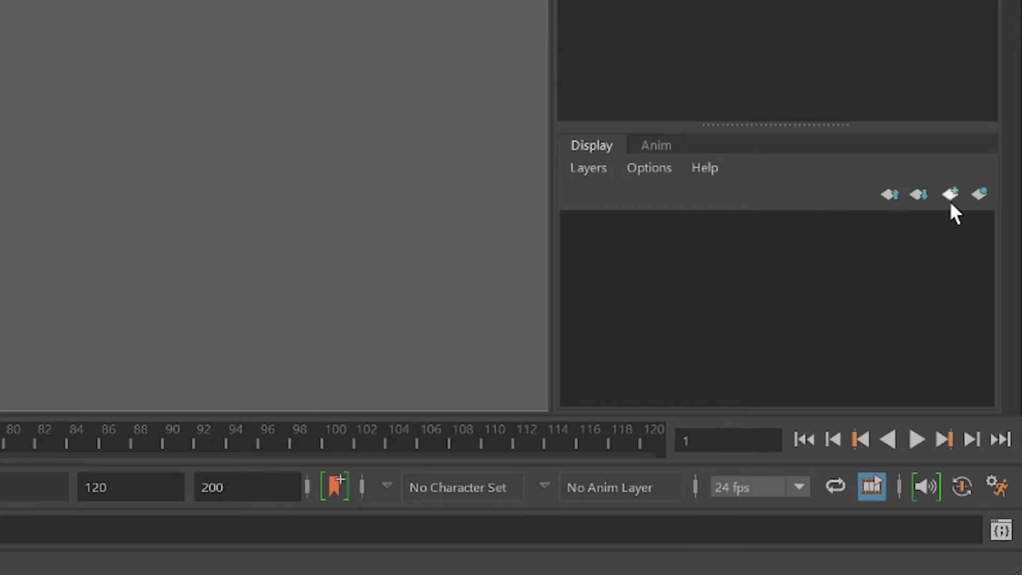
- Create a display layer named scan and add the selected arm mesh to it
left_click(949, 195)
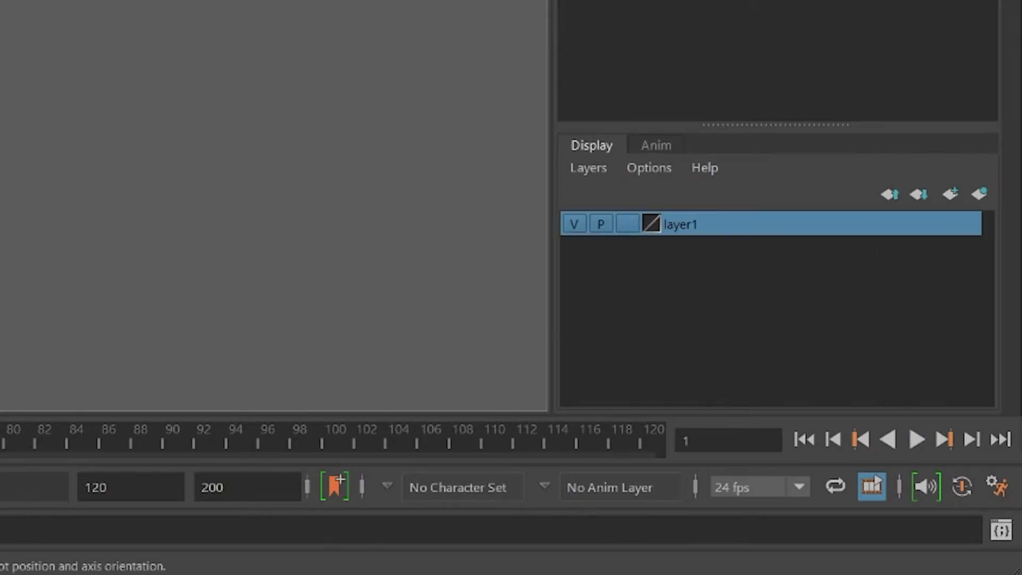
right_click(692, 223)
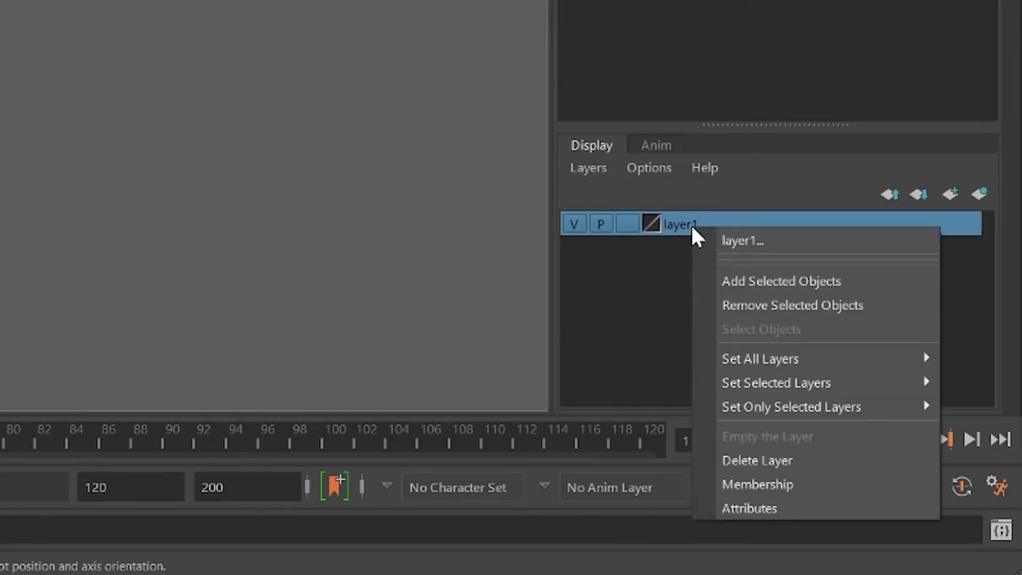
left_click(765, 280)
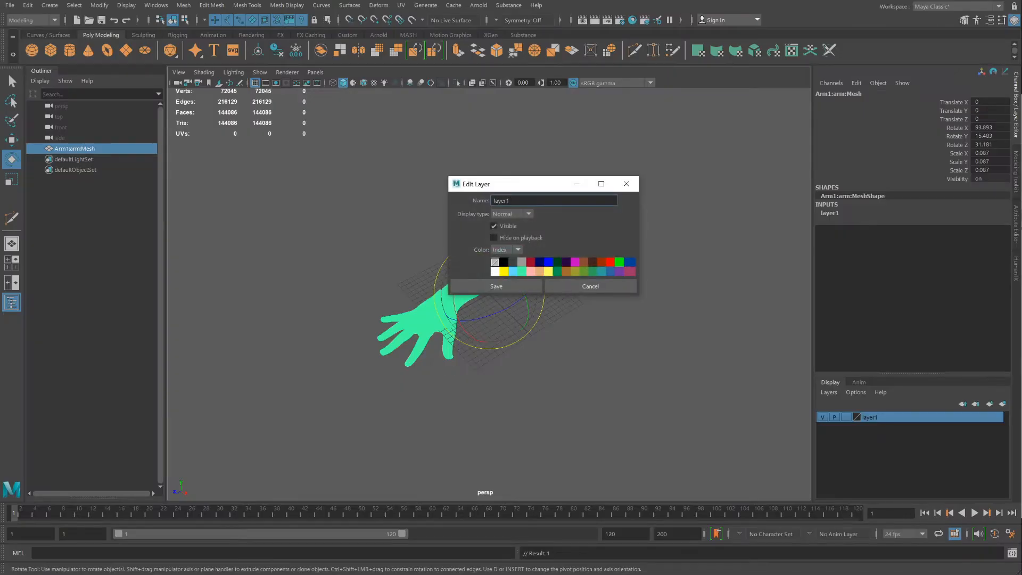
type("an")
- Create a second display layer named modeling, set the scan layer to reference and toggle its visibility off and on
left_click(988, 405)
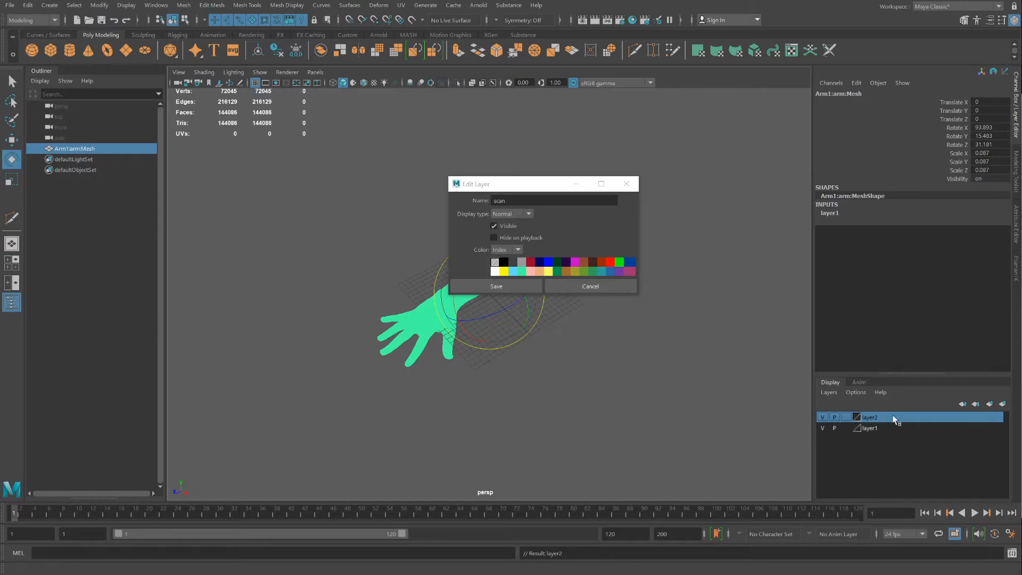
double_click(871, 417)
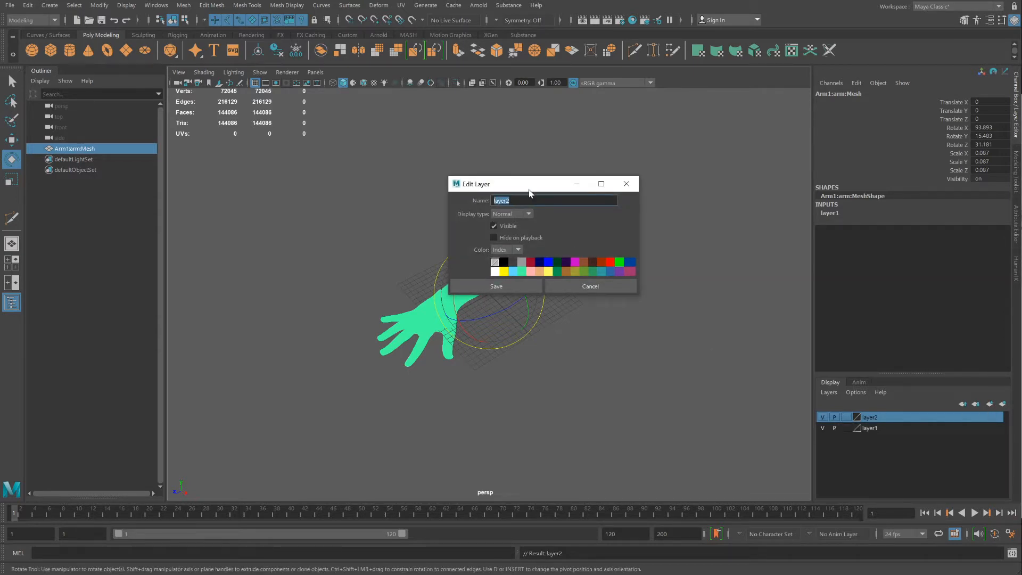
type("modeling")
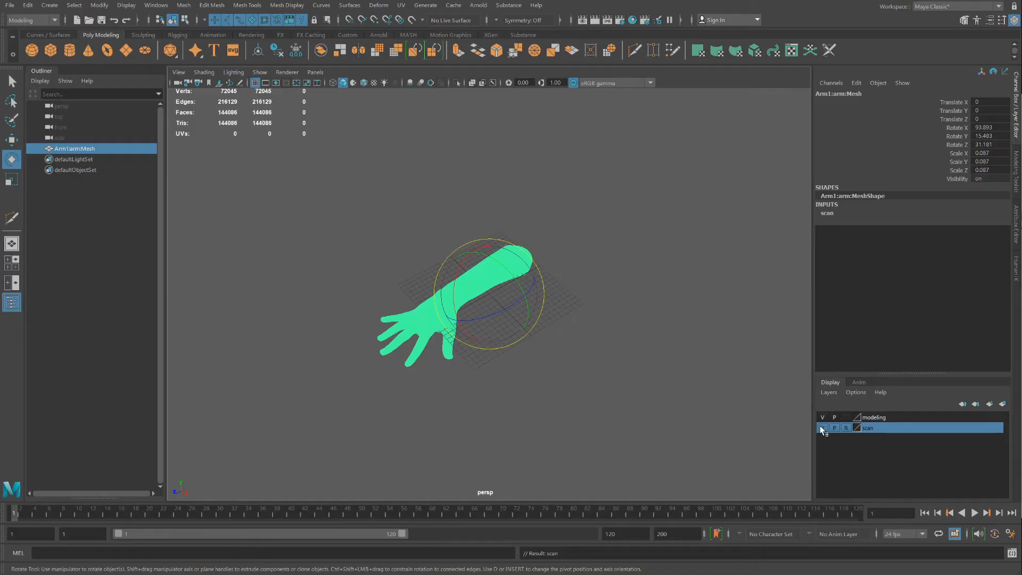
left_click(821, 427)
left_click(821, 427)
- Make the modeling layer active and create a polygon cube at the origin beside the arm
left_click(878, 418)
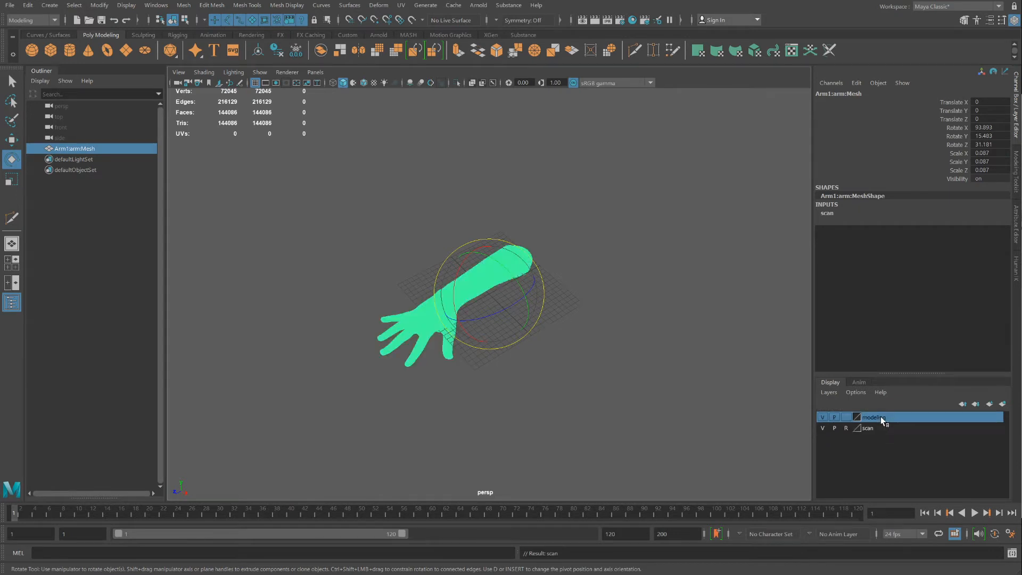
left_click(51, 49)
scroll(504, 294, "up", 10)
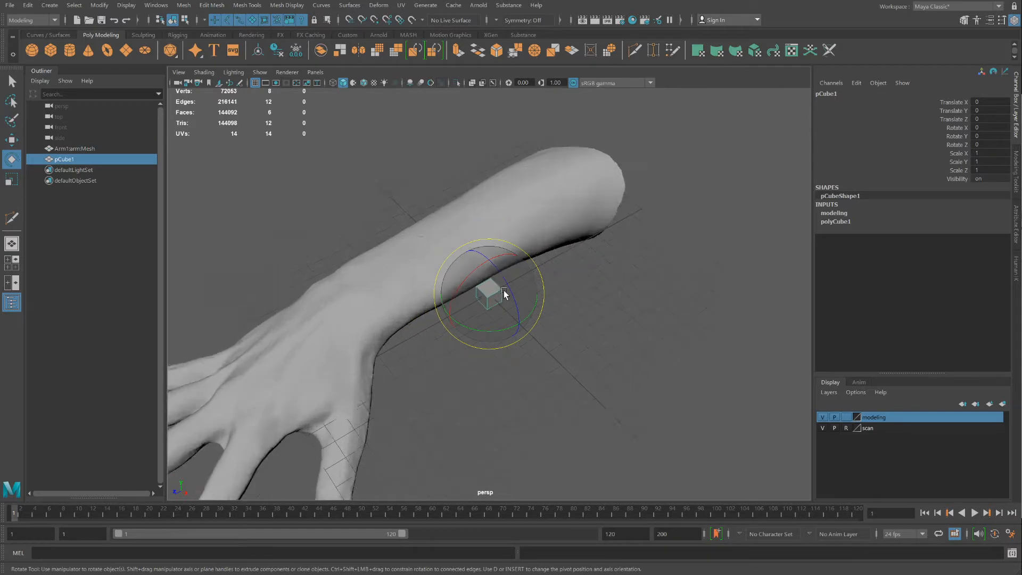
scroll(504, 295, "down", 5)
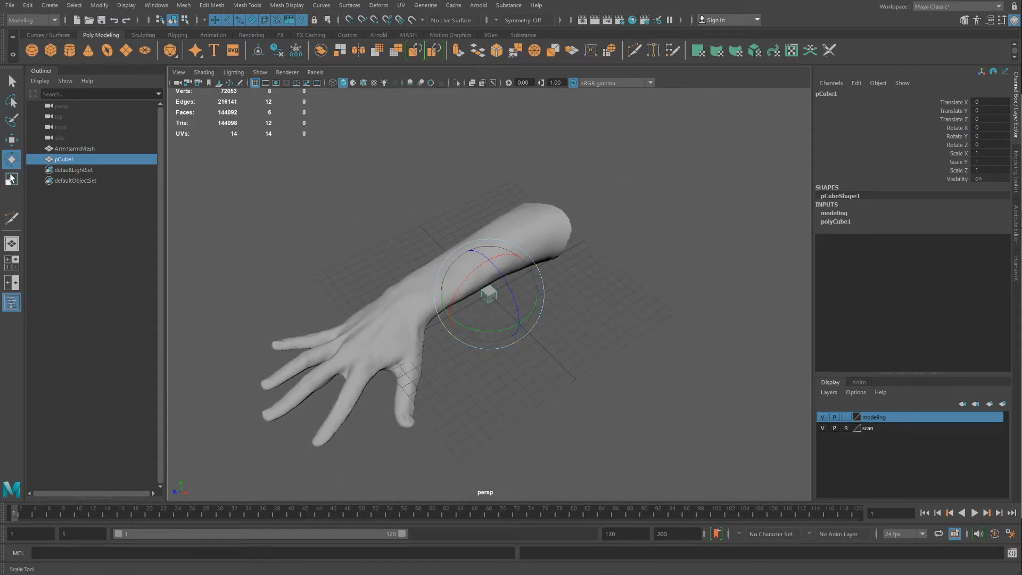
- Scale the cube uniformly to about 8 and move it to about -3.25 in X, around the forearm near the wrist
key("r")
left_click_drag(491, 297, 526, 329)
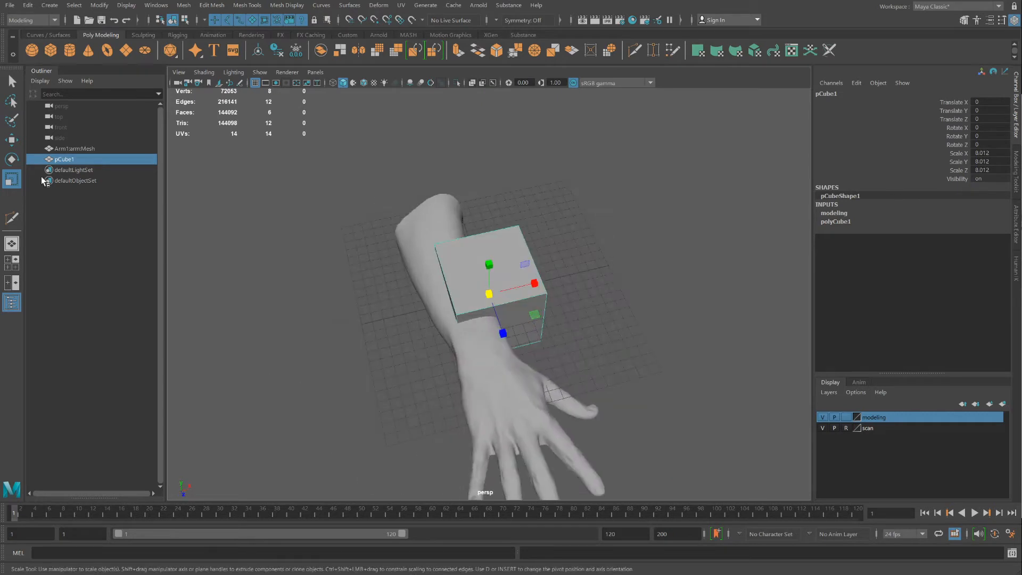
left_click(10, 139)
left_click_drag(532, 282, 503, 313)
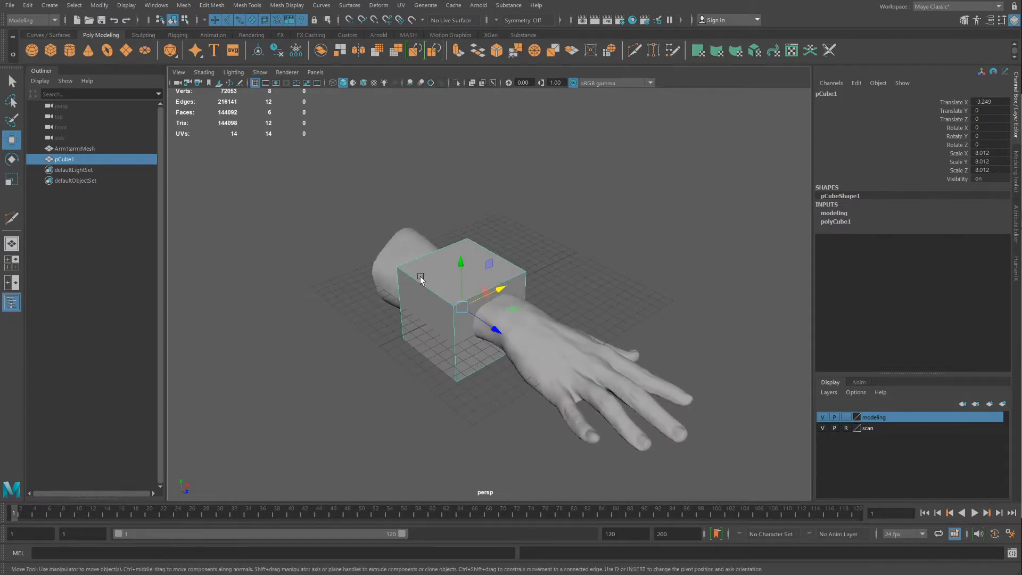
- Assign a new Lambert material to the cube and set its color to cyan
right_click_drag(420, 278, 426, 536)
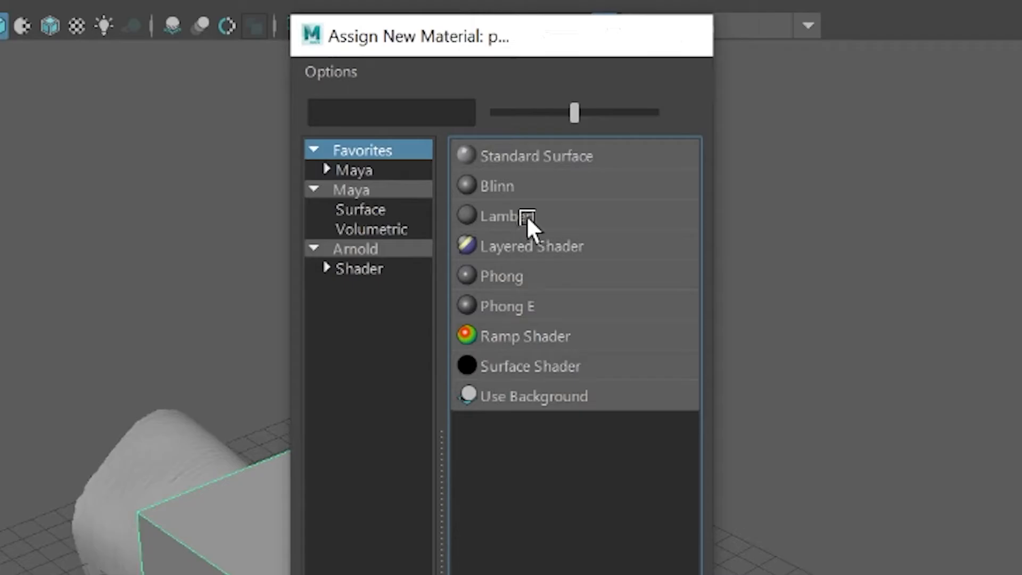
left_click(527, 215)
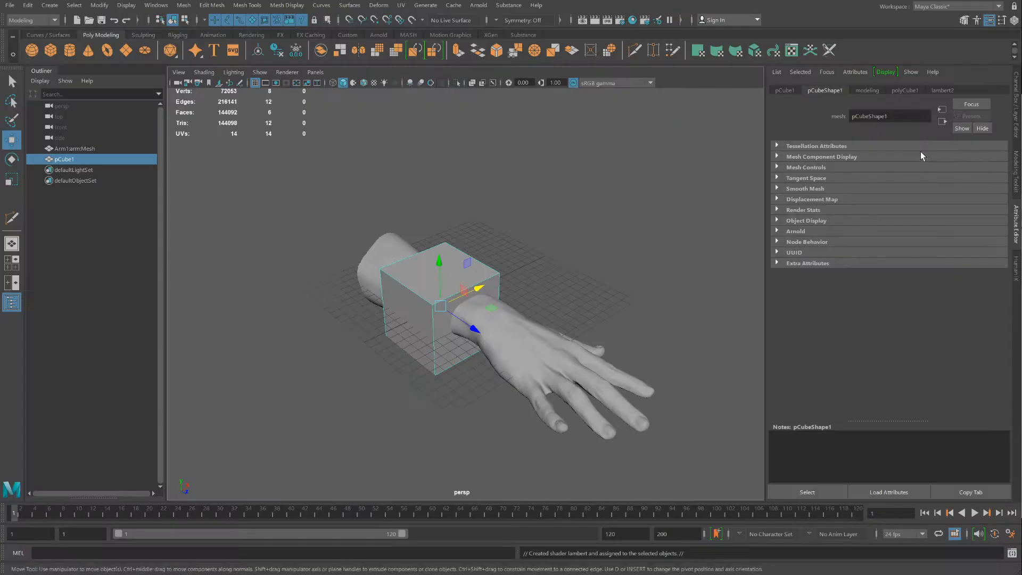
left_click(950, 90)
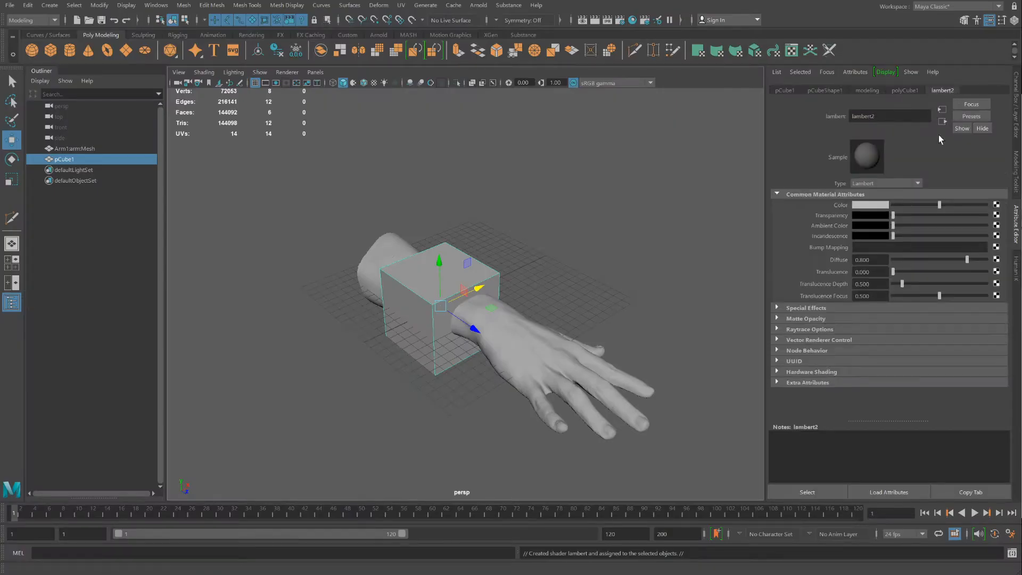
left_click(870, 204)
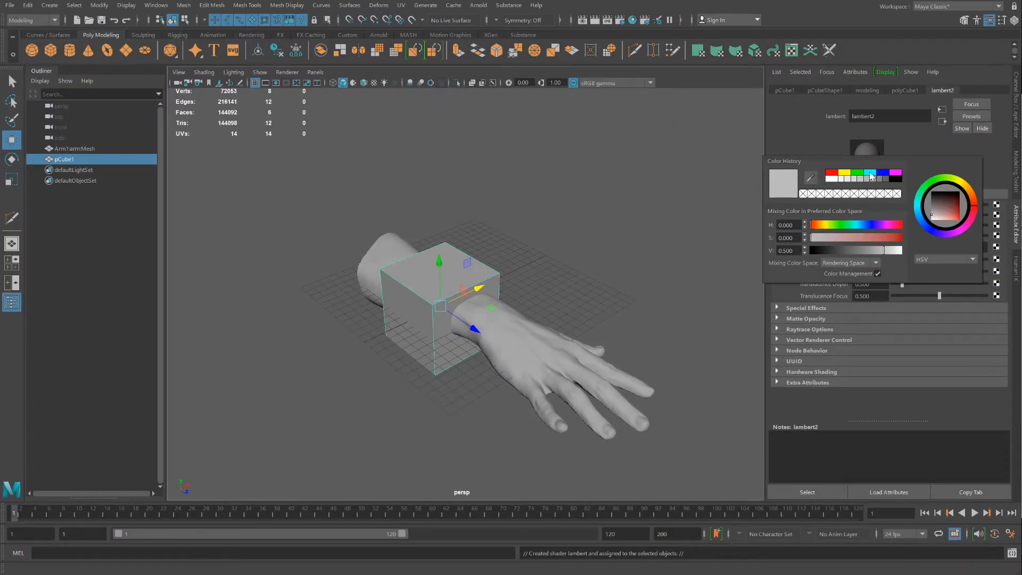
left_click(871, 174)
left_click(505, 270)
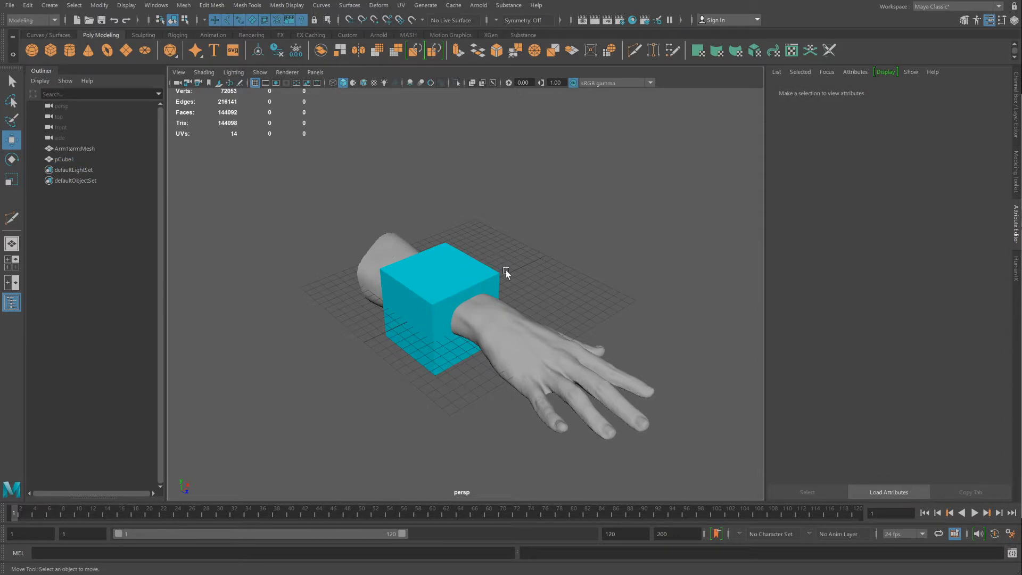
- Preview the cube with smoothing on, and return it to the unsmoothed display
left_click(440, 296)
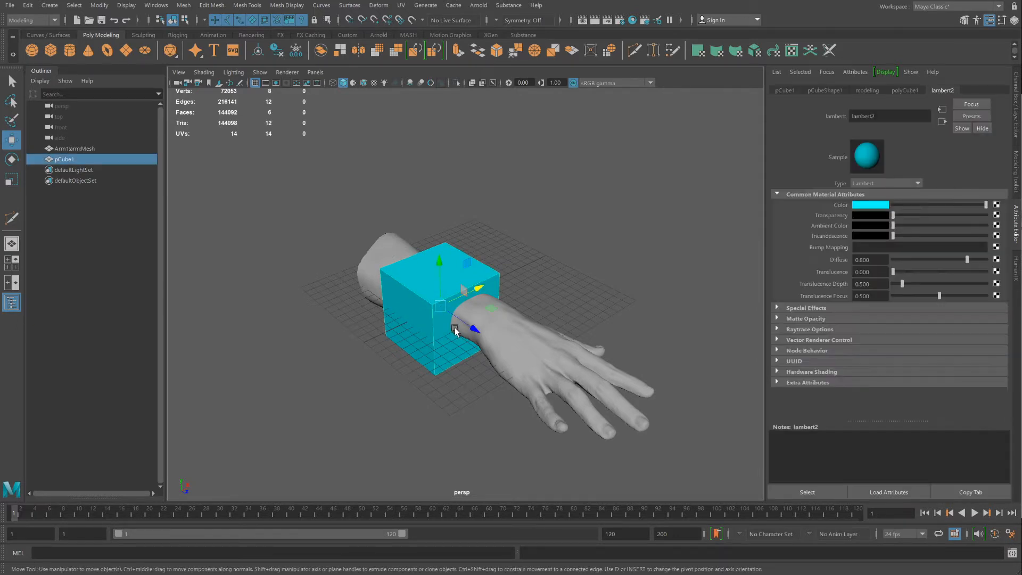
key("3")
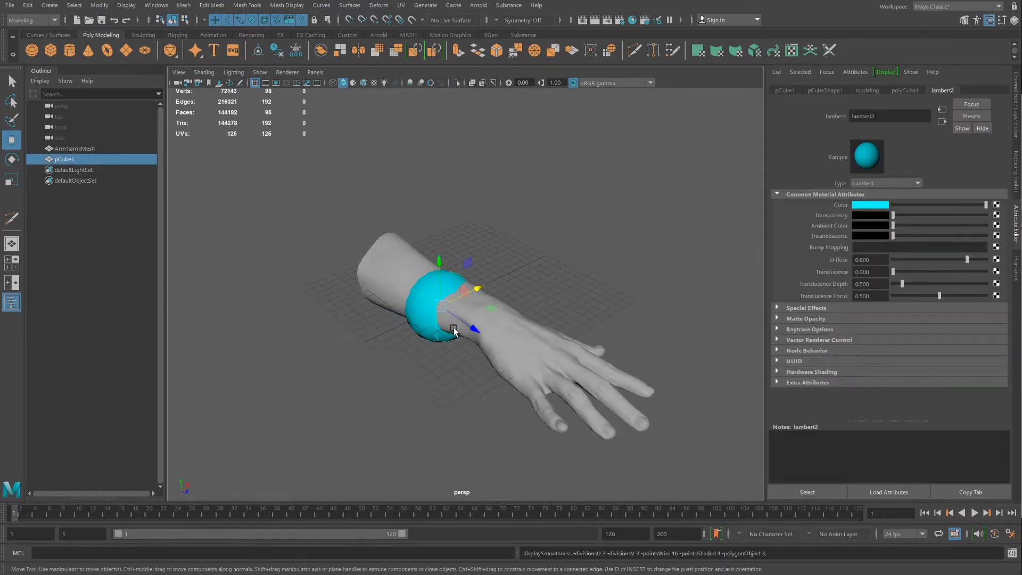
key("1")
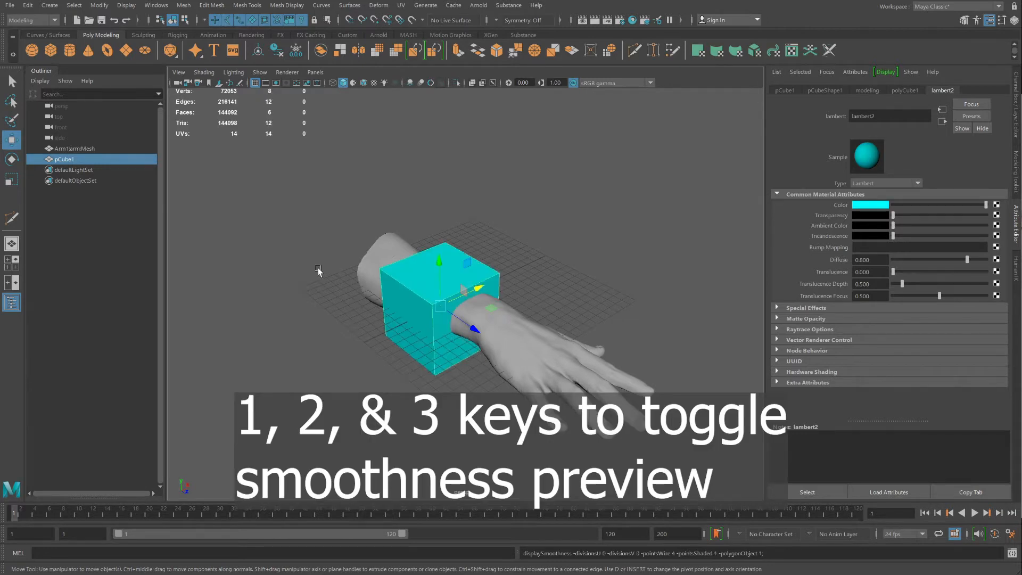
- Scale the cube down uniformly to about 6.75 and flatten its height to about 3.9
left_click(11, 180)
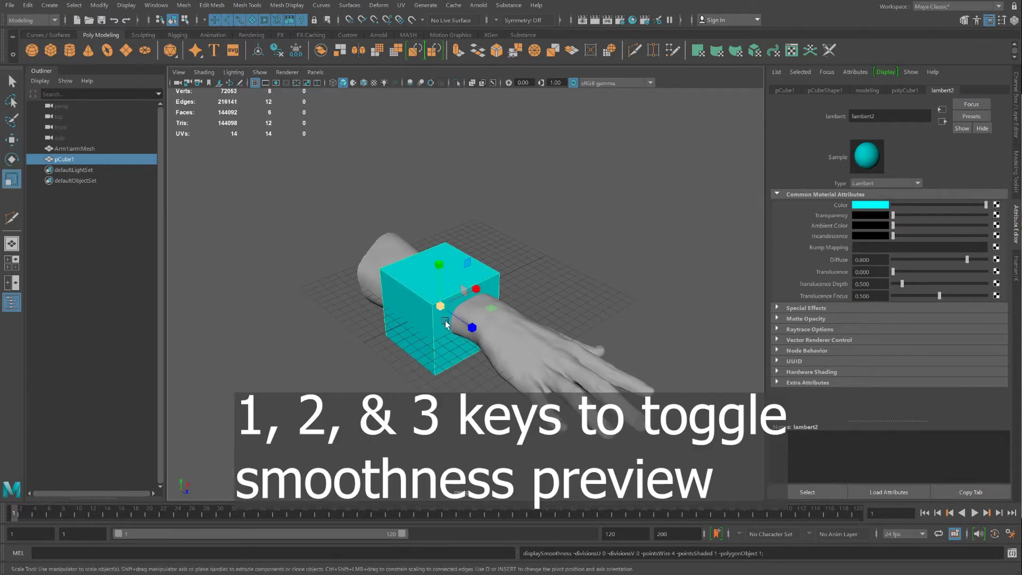
left_click_drag(445, 315, 473, 332)
key("w")
key("r")
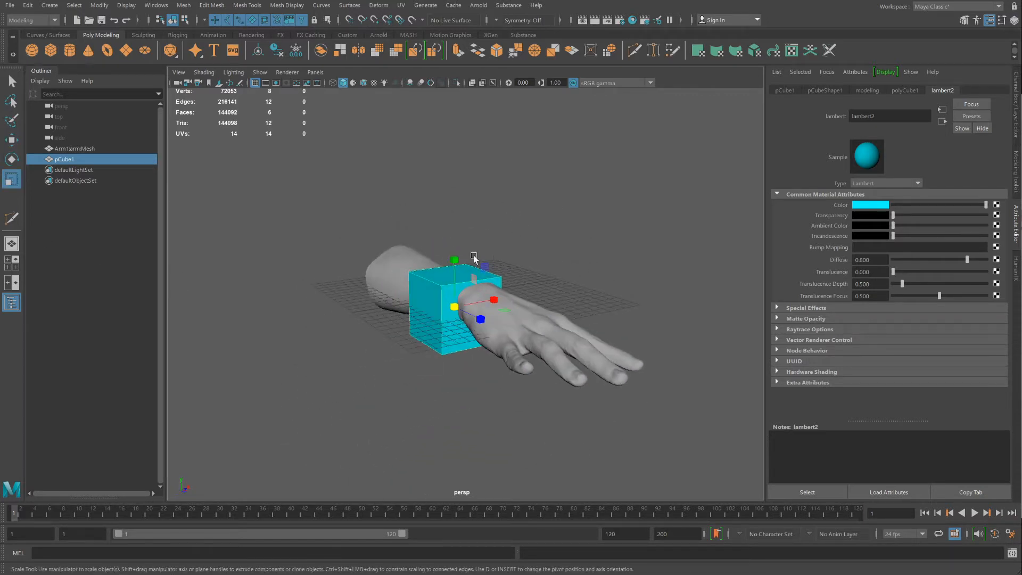
left_click_drag(453, 259, 453, 279)
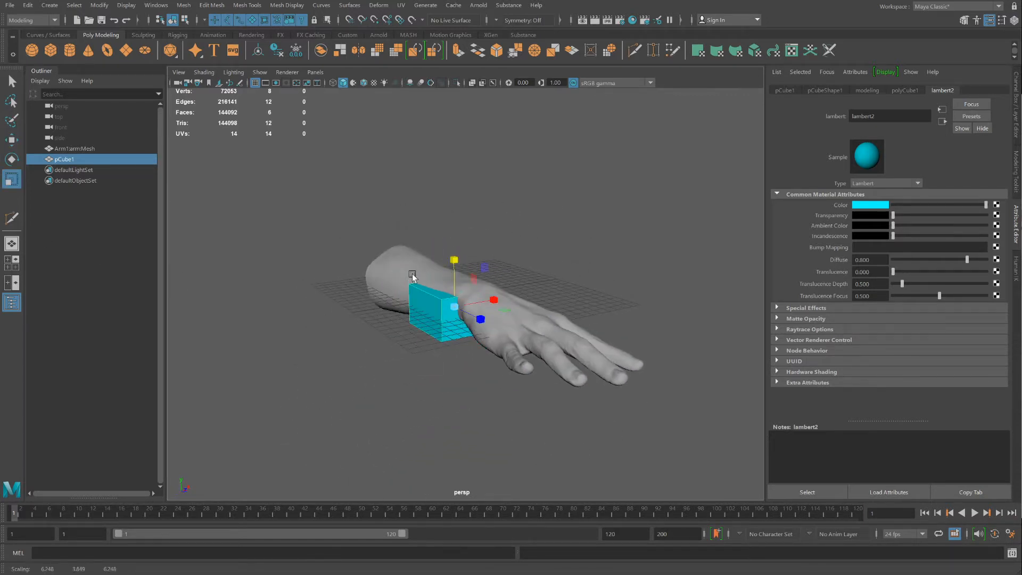
- Move the flattened cube upward and along the arm so it encloses the wrist
key("e")
key("w")
scroll(437, 297, "up", 3)
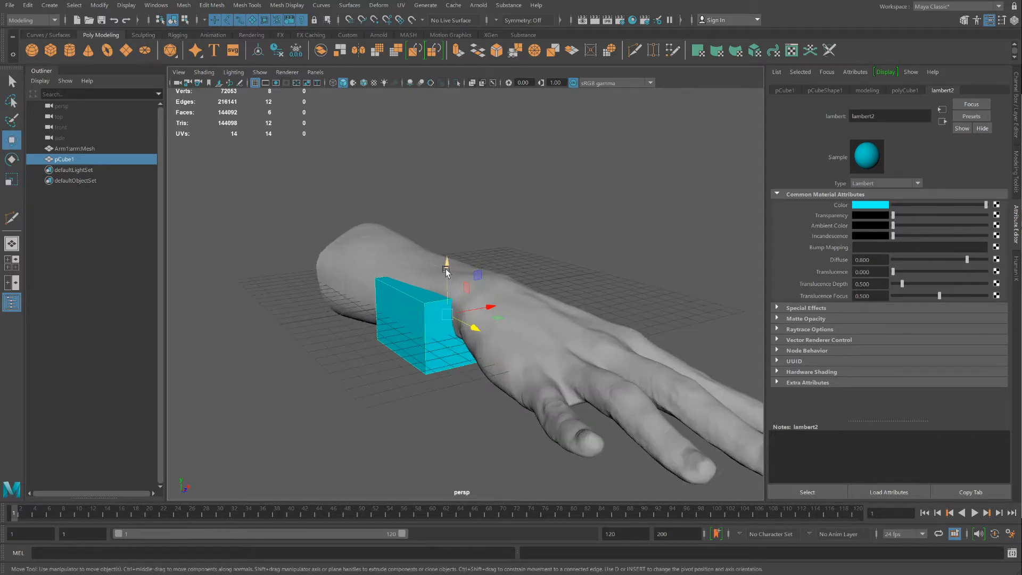
left_click_drag(446, 270, 478, 330)
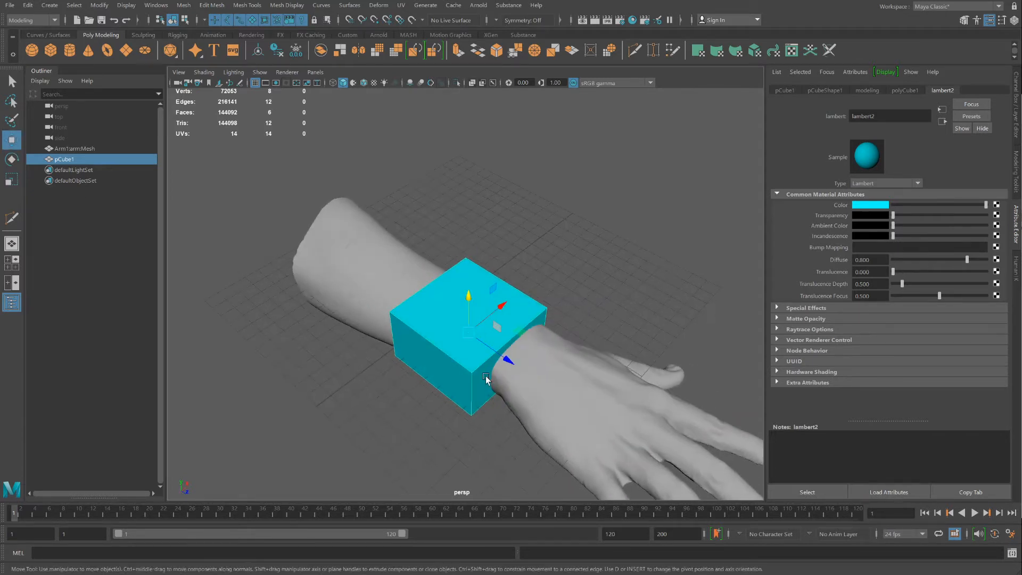
- Extrude the cube's hand-side face outward along the arm over the wrist
right_click_drag(485, 377, 485, 328)
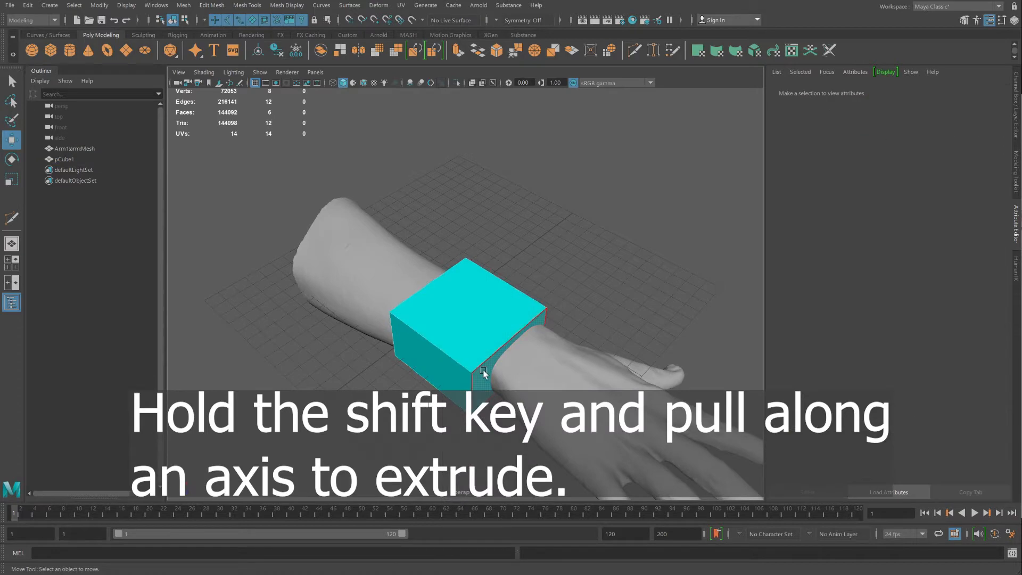
left_click(484, 372)
left_click_drag(555, 390, 441, 337, "shift")
- Switch the viewport to wireframe and move the two thumb-side vertices at the box's hand end outward toward the thumb
scroll(441, 338, "up", 3)
middle_click_drag(442, 338, 529, 335, "alt")
right_click_drag(510, 279, 462, 274)
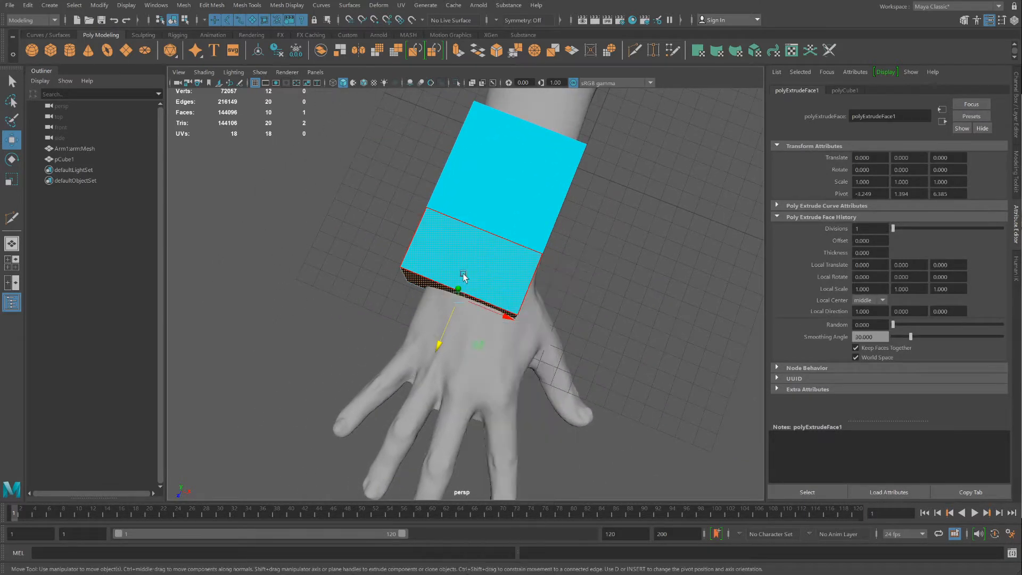
left_click_drag(553, 340, 487, 298)
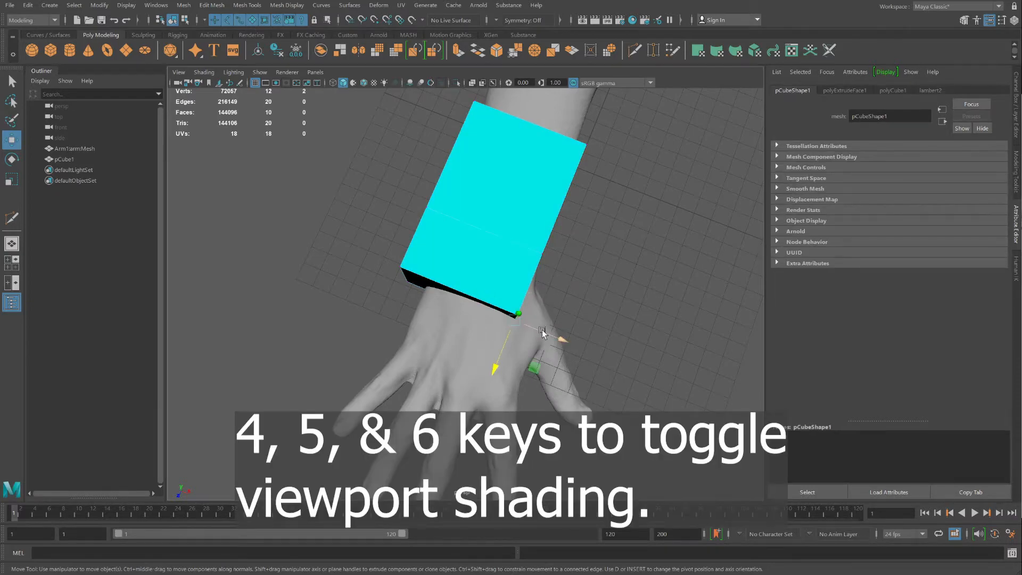
left_click_drag(538, 354, 536, 313, "alt")
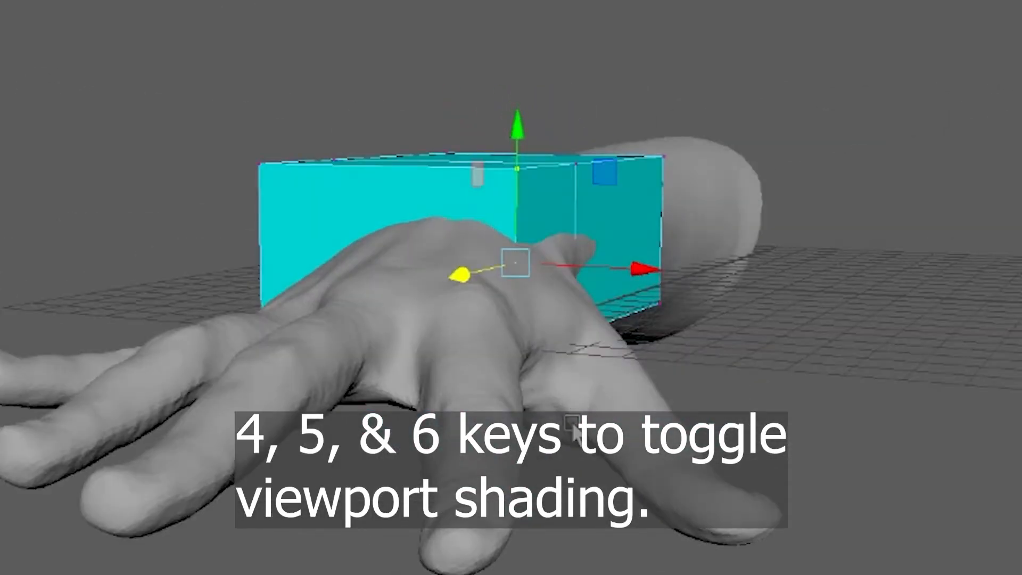
key("4")
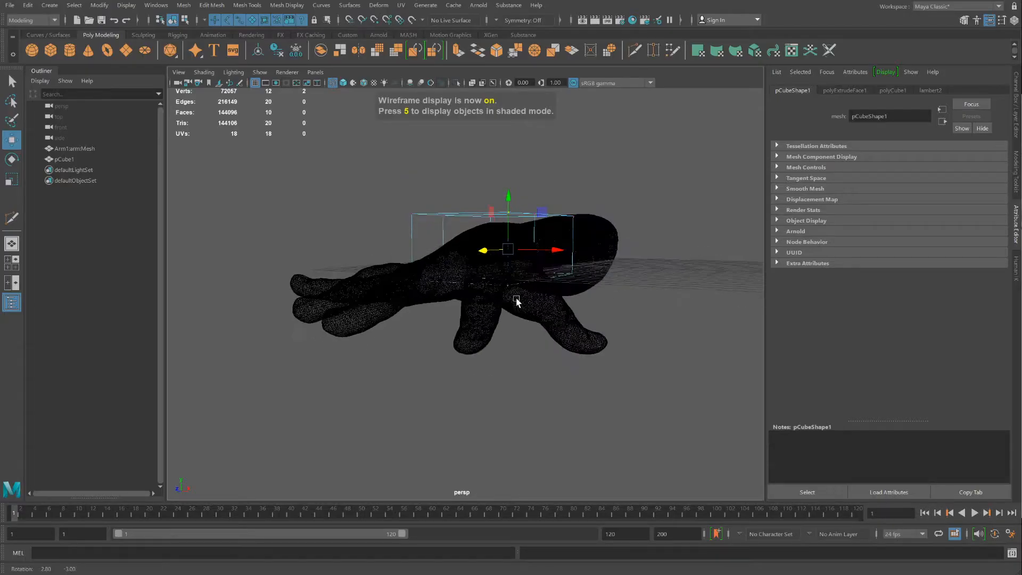
left_click_drag(515, 296, 538, 335, "alt")
left_click_drag(572, 300, 468, 287)
- Extrude the box's hand-side end face over the palm toward the fingers, and show the mesh smoothed in shaded display
right_click_drag(468, 288, 464, 312)
left_click(455, 288)
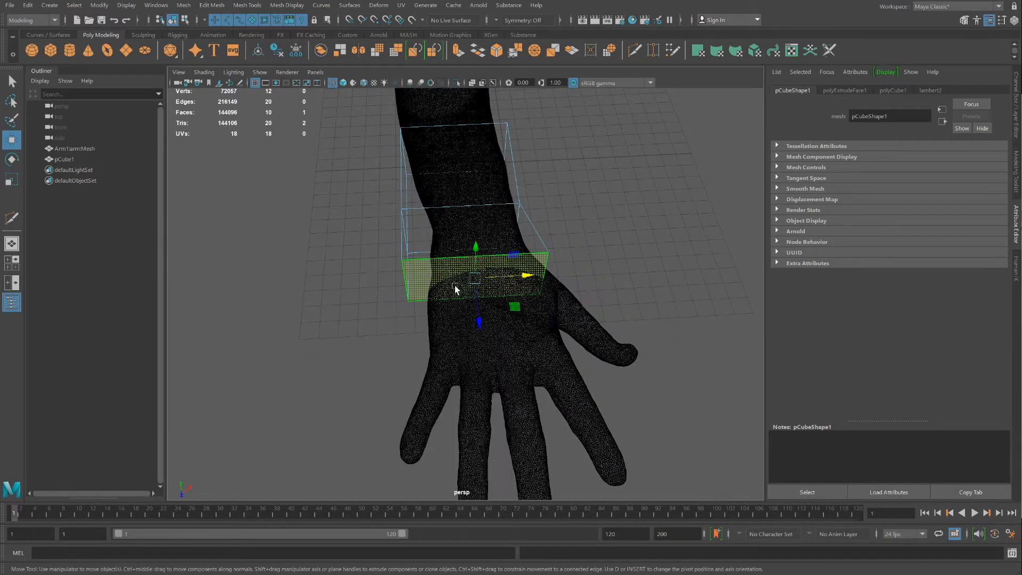
left_click_drag(479, 320, 479, 416, "shift")
key("3")
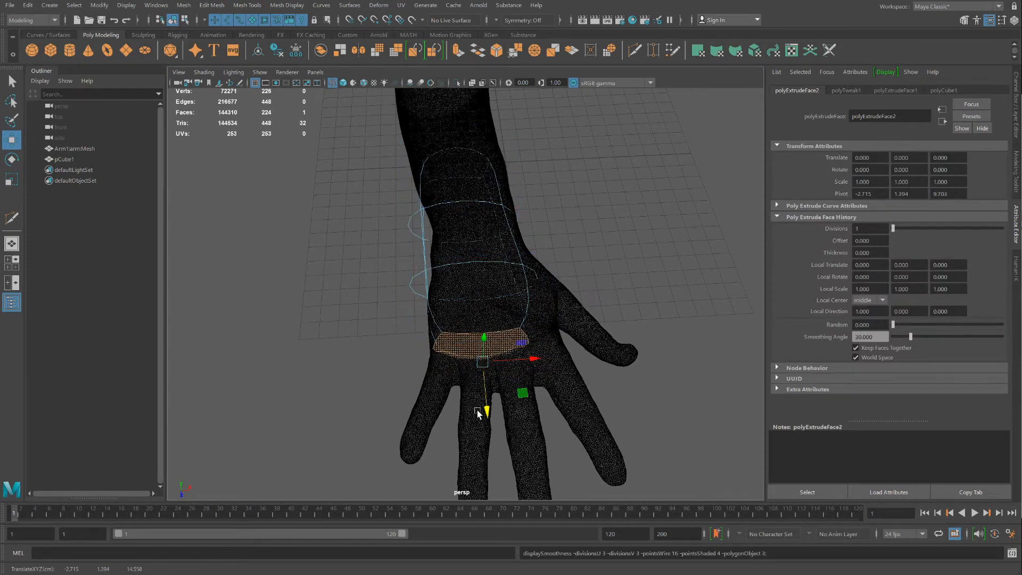
key("5")
- Extrude the end face a further short distance toward the base of the fingers
mouse_move(477, 414)
left_mouse_down("alt")
mouse_move(413, 400)
mouse_move(426, 427)
mouse_move(494, 413)
mouse_move(532, 352)
mouse_move(497, 275)
left_mouse_up("alt")
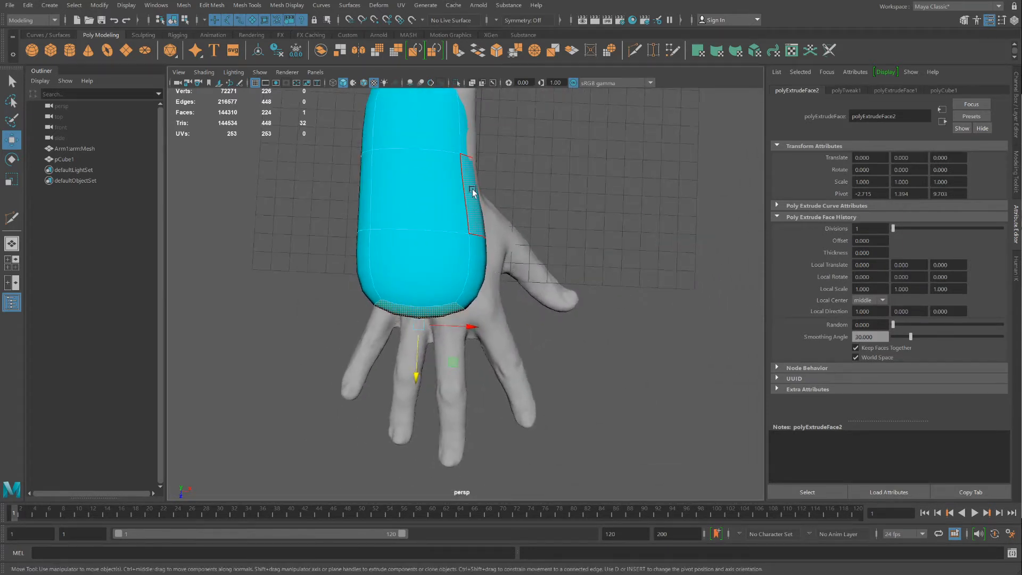
left_click_drag(581, 307, 530, 263, "alt")
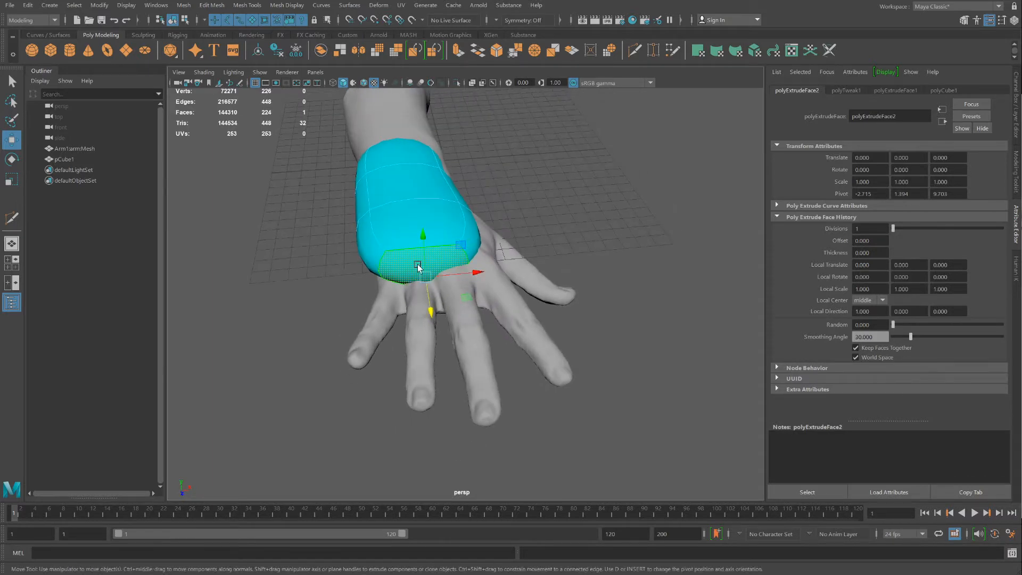
left_click_drag(418, 267, 415, 300, "alt")
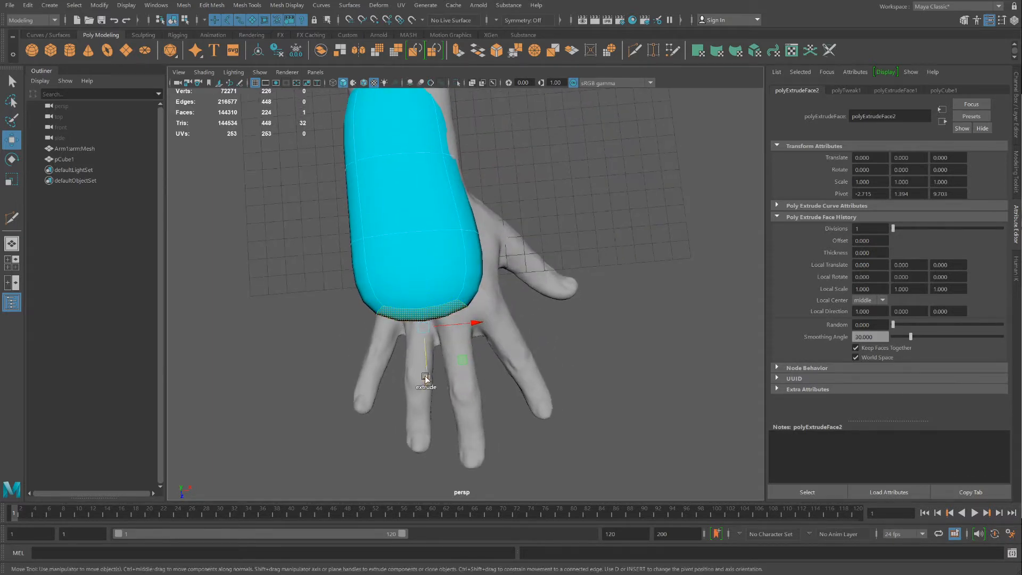
left_click_drag(426, 381, 428, 398)
left_click(433, 290)
- Move the thumb-side vertices of the finger-end rows and the mid-palm row outward to widen the palm
right_click_drag(433, 290, 395, 290, "shift")
key("F9")
left_click_drag(520, 347, 447, 293)
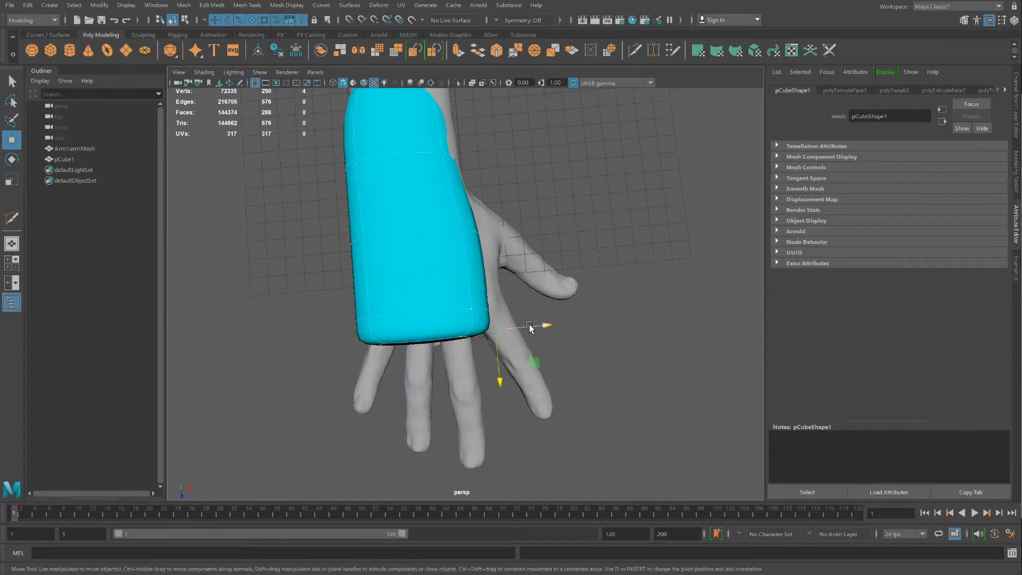
left_click_drag(531, 326, 558, 326)
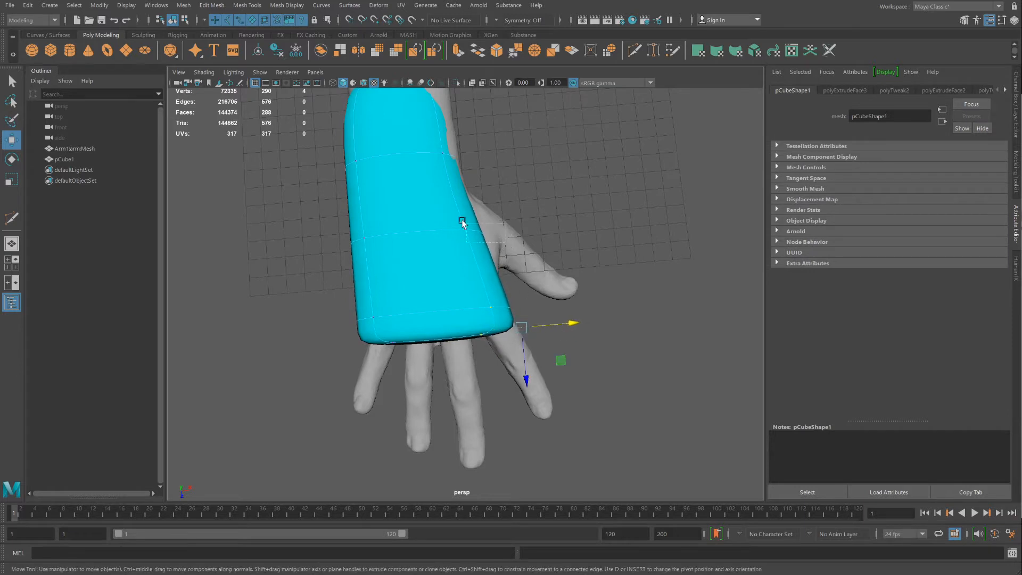
left_click_drag(462, 222, 486, 250)
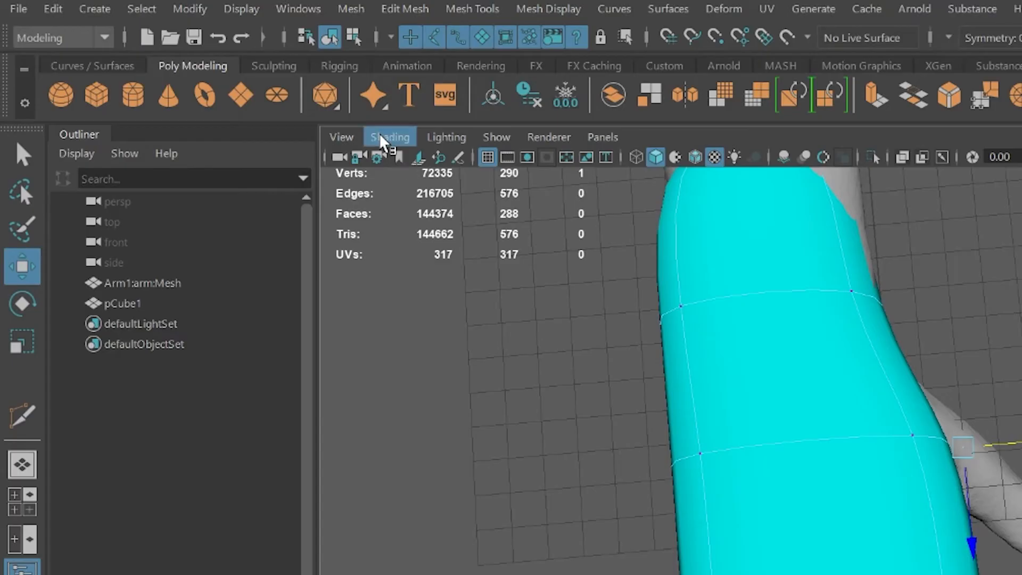
- Turn on X-Ray shading and pull the vertices on the little-finger side of the palm and wrist inward toward the scan
left_click(203, 72)
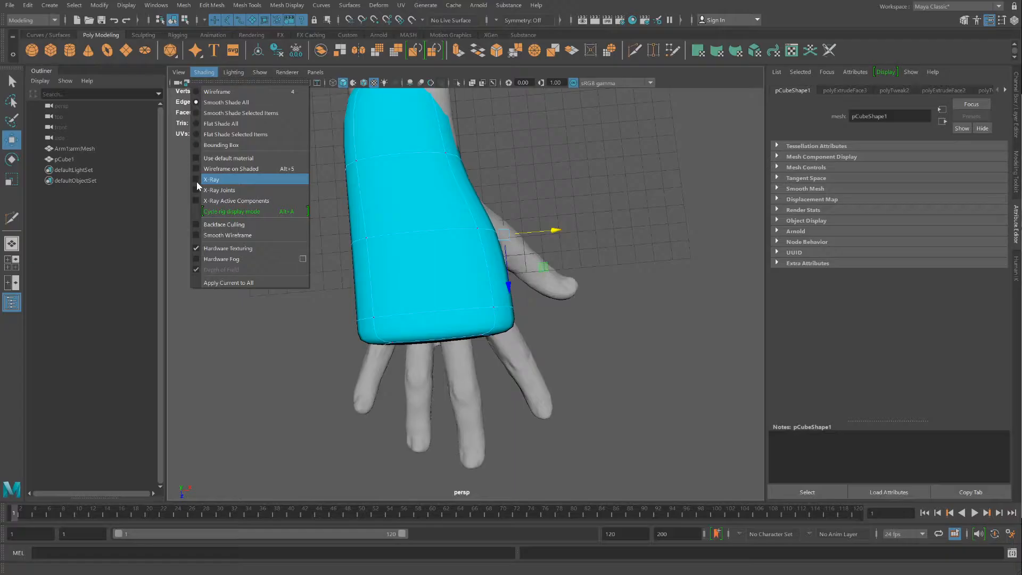
left_click(403, 341)
left_click_drag(333, 235, 334, 236)
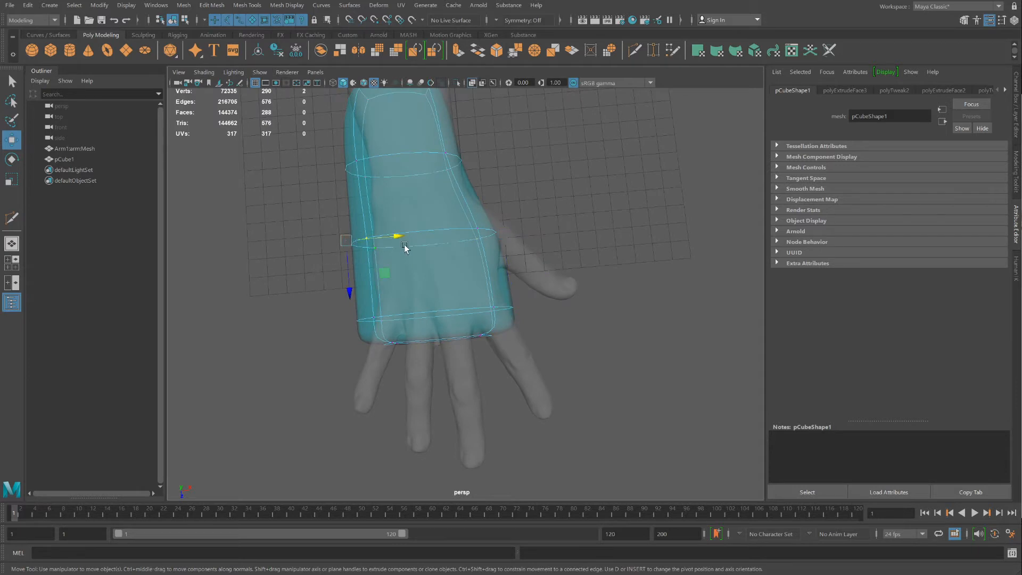
left_click_drag(399, 238, 418, 242)
left_click_drag(345, 148, 384, 161)
left_click_drag(304, 151, 416, 180)
- In side view, lower the vertex rows over the palm and at the finger end to follow the hand's downward slope
left_click_drag(469, 335, 464, 303, "alt")
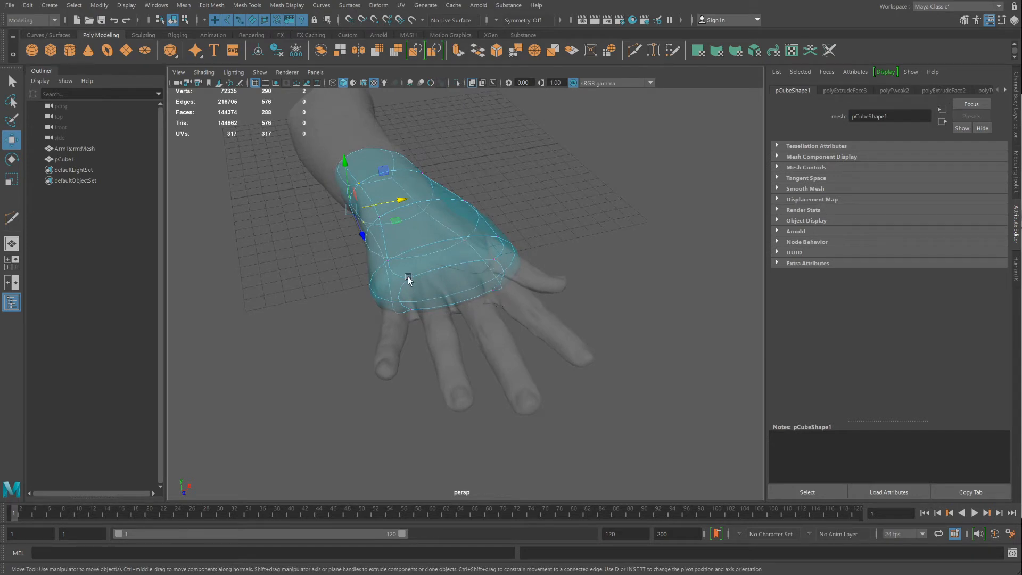
left_click_drag(449, 297, 513, 276, "alt")
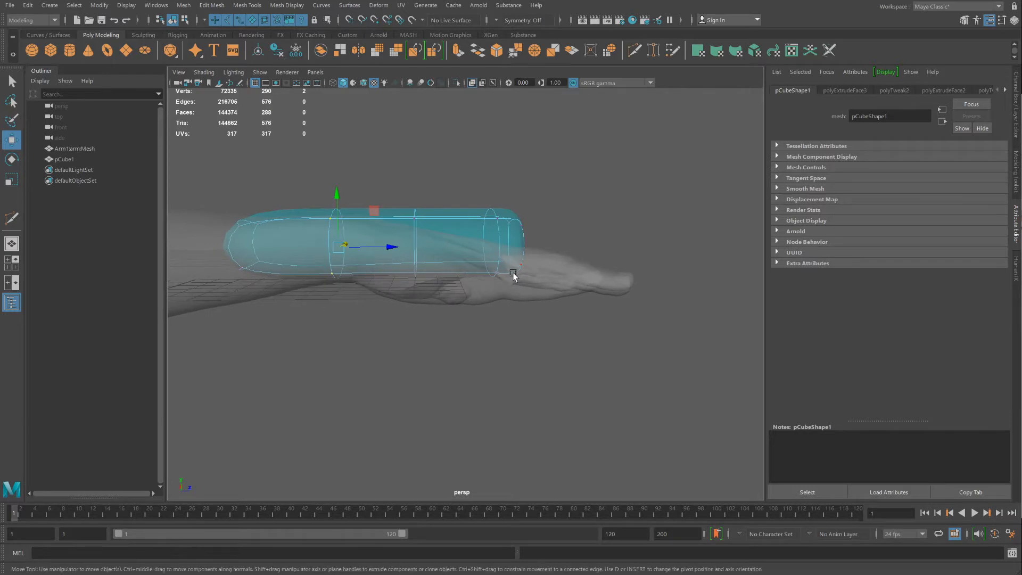
right_click_drag(487, 246, 419, 237)
left_click_drag(384, 180, 580, 321)
left_click_drag(468, 193, 559, 330)
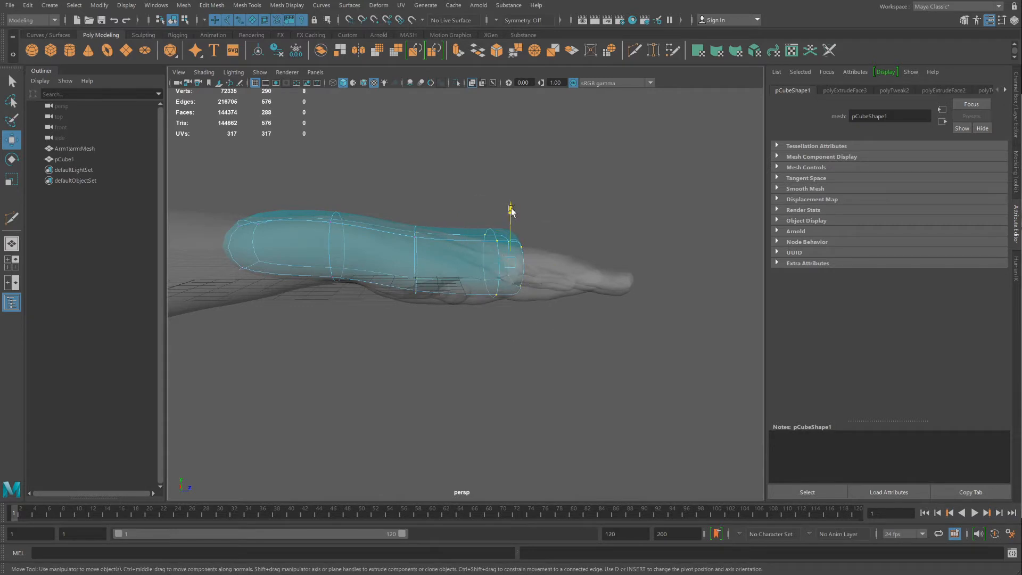
left_click_drag(511, 212, 510, 220)
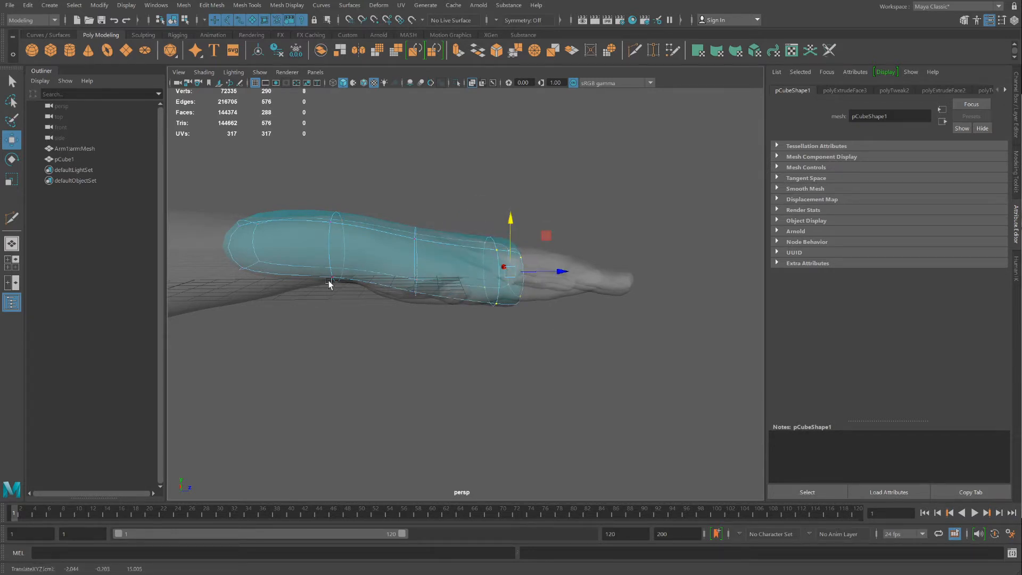
- Move the four forearm-end vertices along the arm toward the wrist to shorten the first section
left_click_drag(328, 284, 285, 269, "alt")
left_click_drag(197, 189, 285, 339)
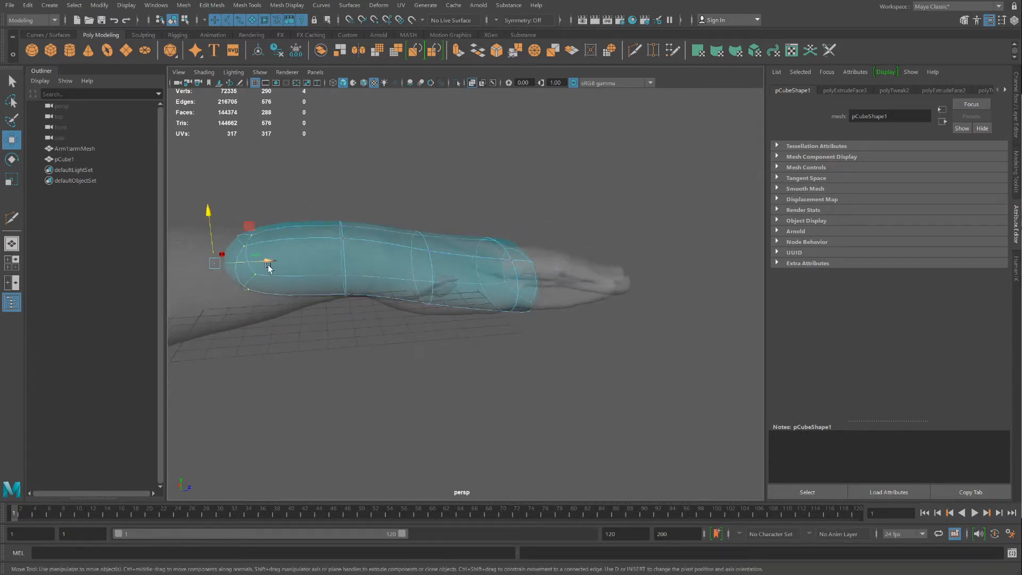
left_click_drag(335, 279, 392, 304, "alt")
- Return the mesh to object mode and compare its shape in unsmoothed and smoothed display
right_click_drag(423, 291, 468, 272)
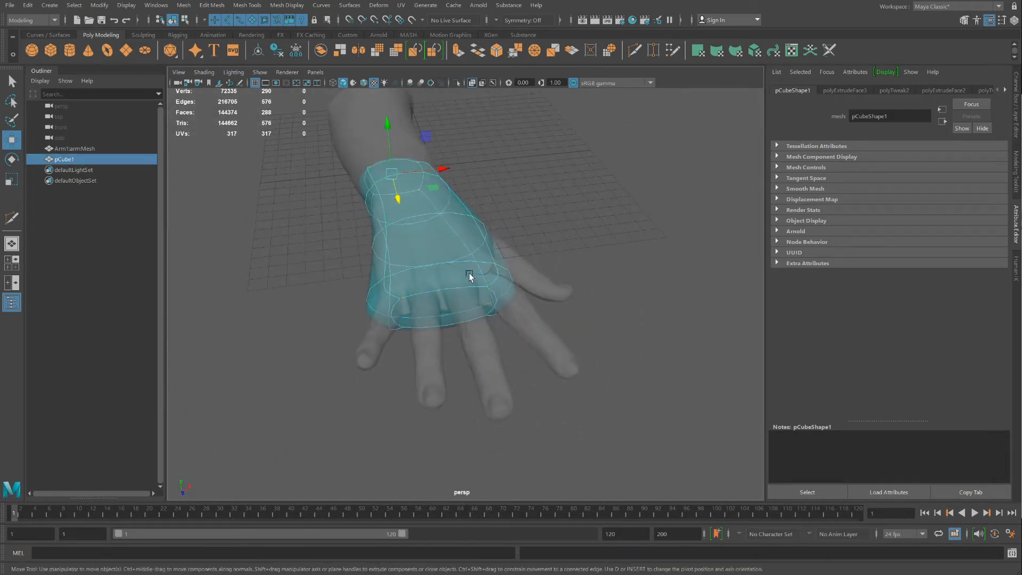
key("1")
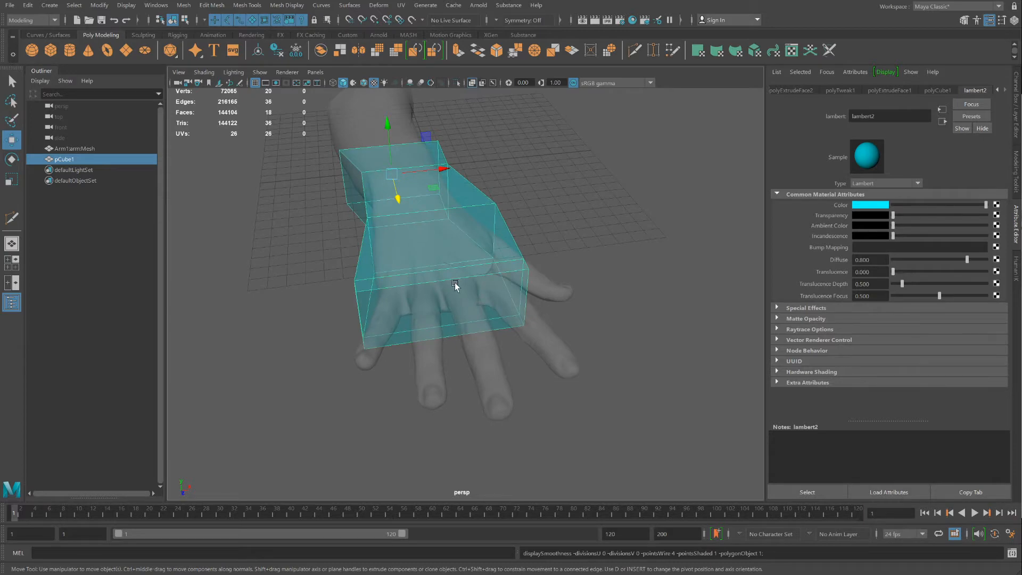
mouse_move(454, 282)
left_mouse_down("alt")
mouse_move(458, 323)
mouse_move(555, 304)
mouse_move(508, 301)
mouse_move(452, 278)
mouse_move(394, 283)
mouse_move(465, 314)
mouse_move(434, 319)
mouse_move(500, 319)
mouse_move(472, 285)
mouse_move(449, 279)
left_mouse_up("alt")
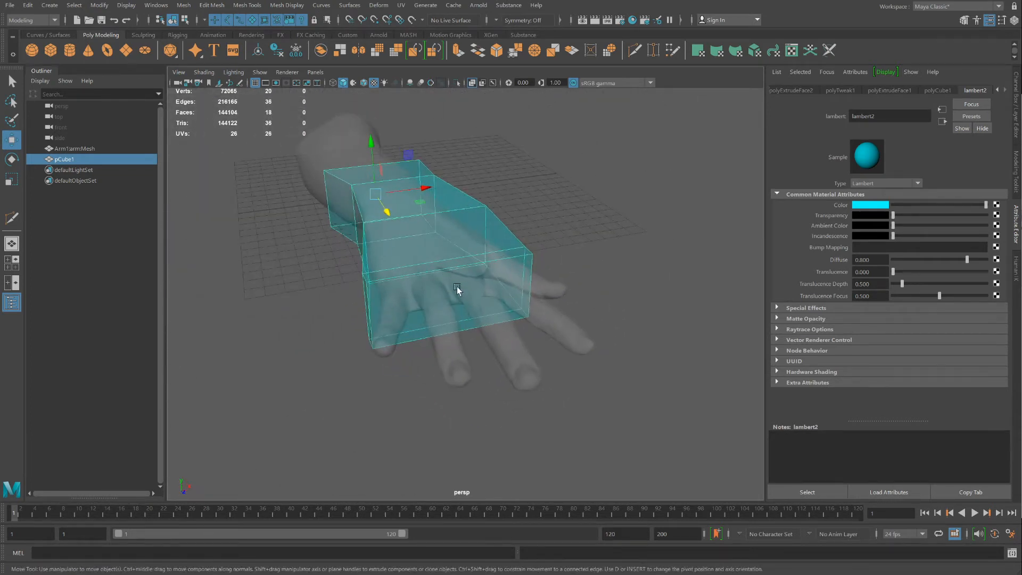
key("1")
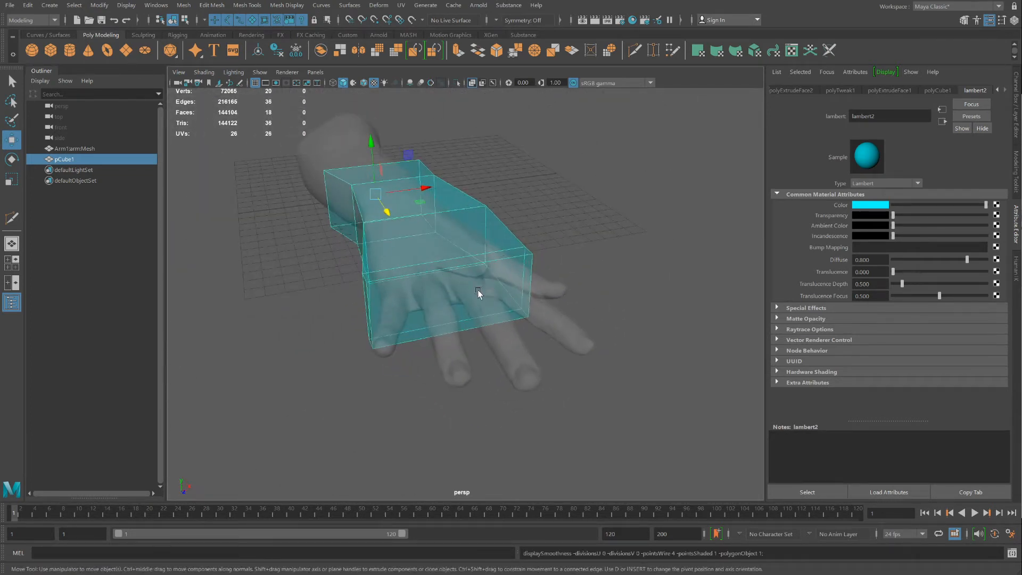
key("3")
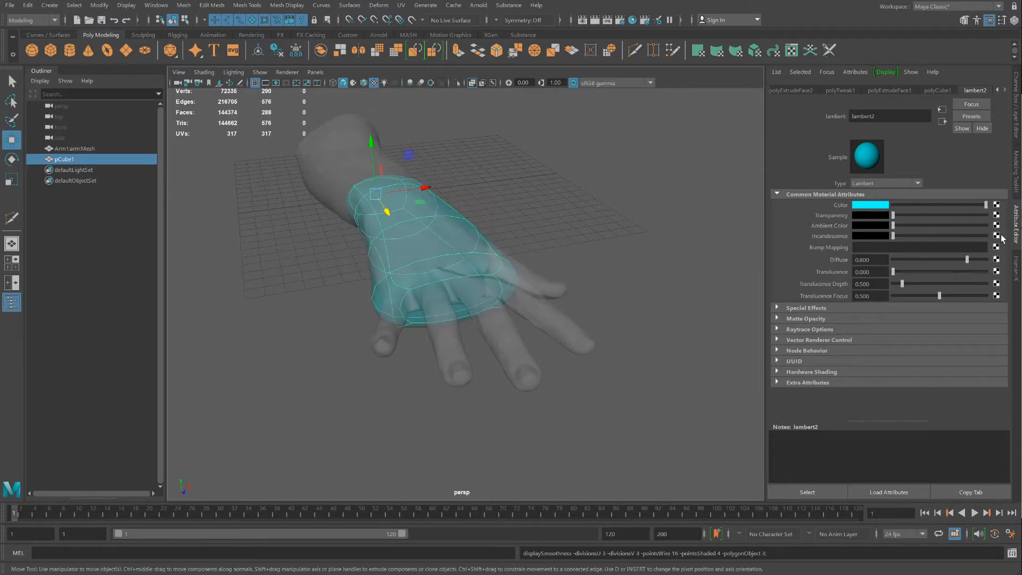
- Insert three lengthwise edge loops side by side across the palm with the Multi-Cut tool
left_click(1016, 170)
left_click(901, 477)
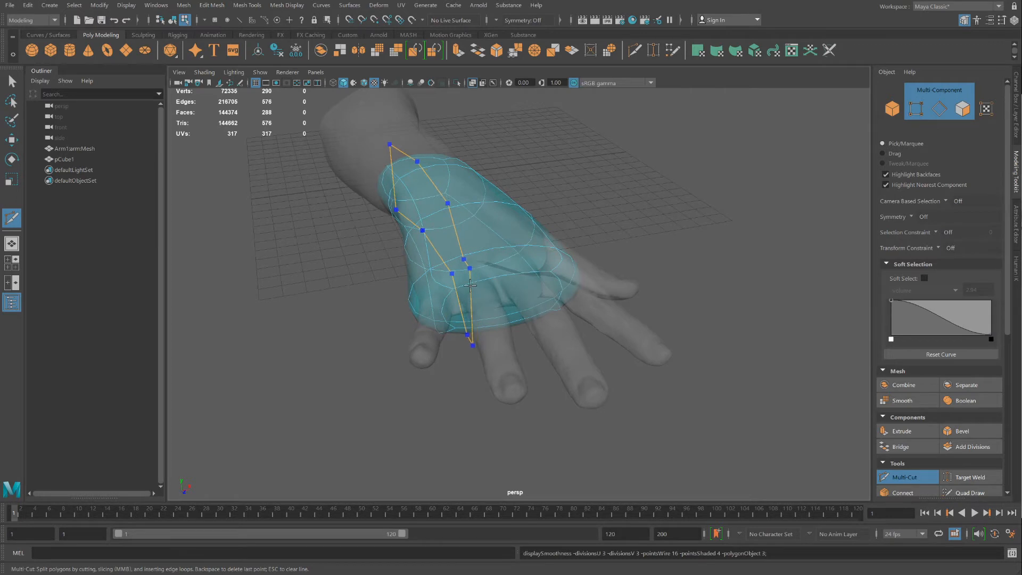
key("Escape")
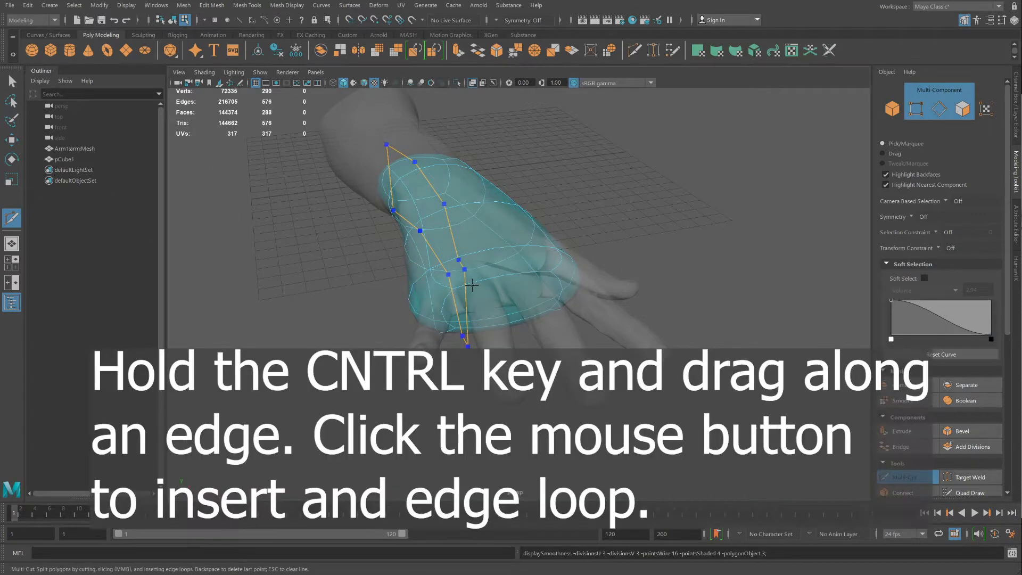
left_click(471, 285, "ctrl")
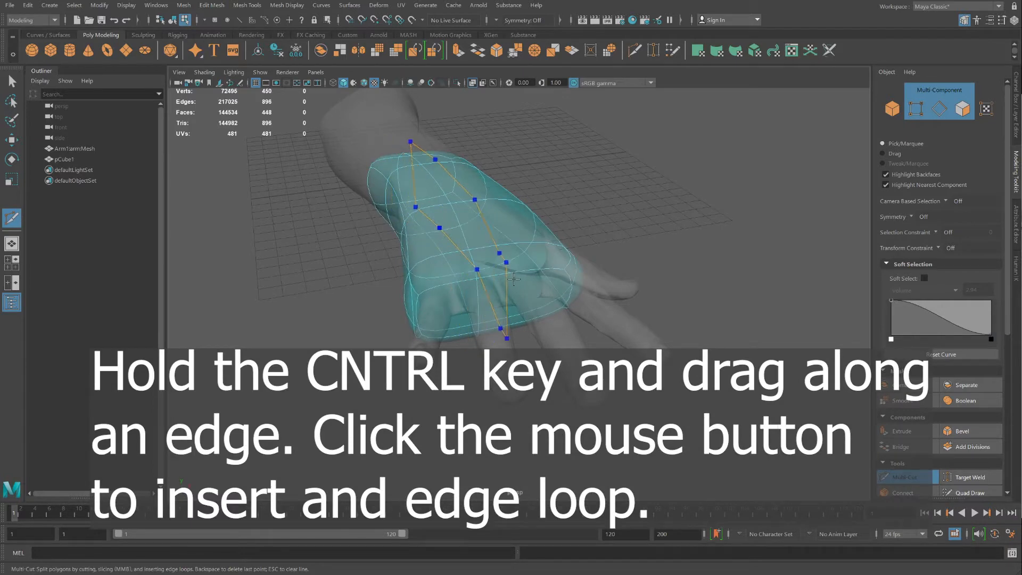
left_click(532, 277, "ctrl")
left_click(552, 277, "ctrl")
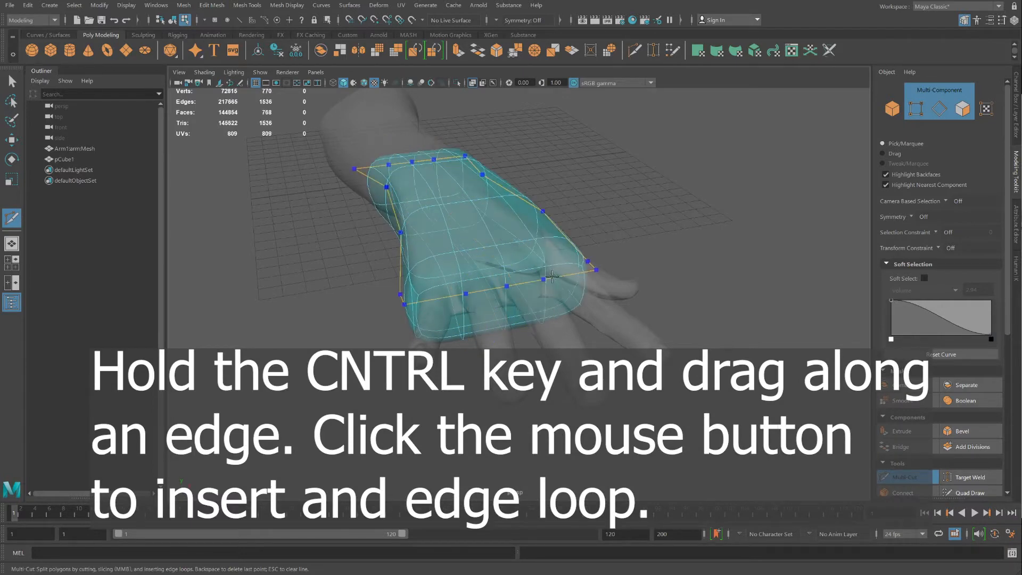
- Lower the upper vertices at the finger end and raise the lower ones to match the hand's thickness
left_click_drag(618, 342, 591, 322, "alt")
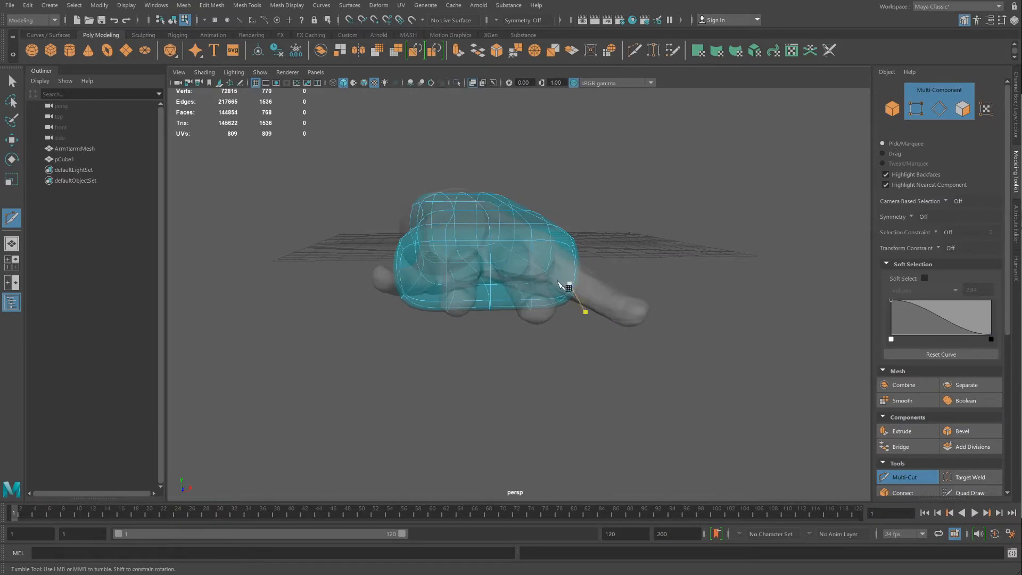
left_click(12, 139)
left_click_drag(322, 252, 381, 264, "alt")
right_click_drag(604, 230, 472, 219)
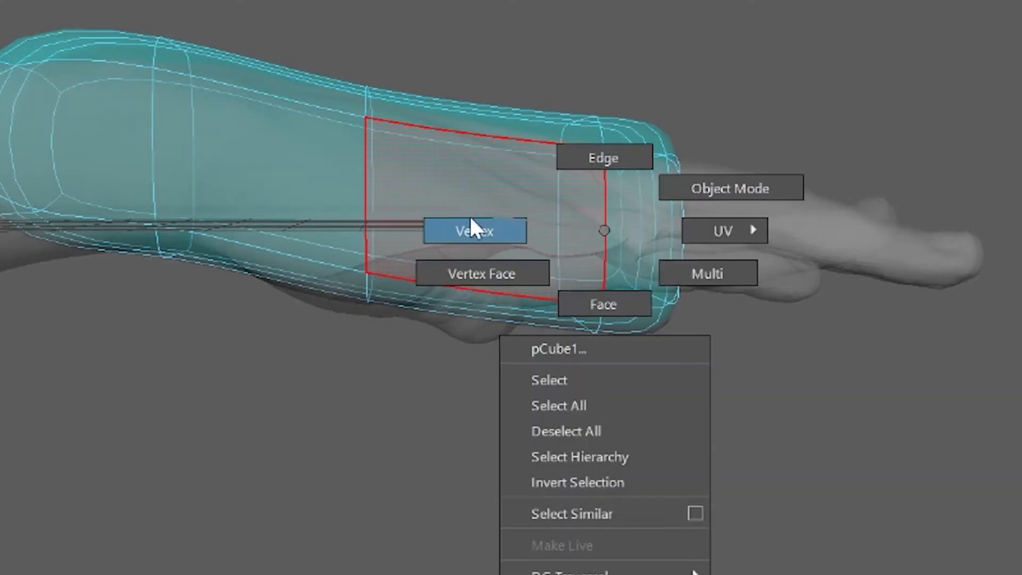
left_click_drag(536, 52, 732, 181)
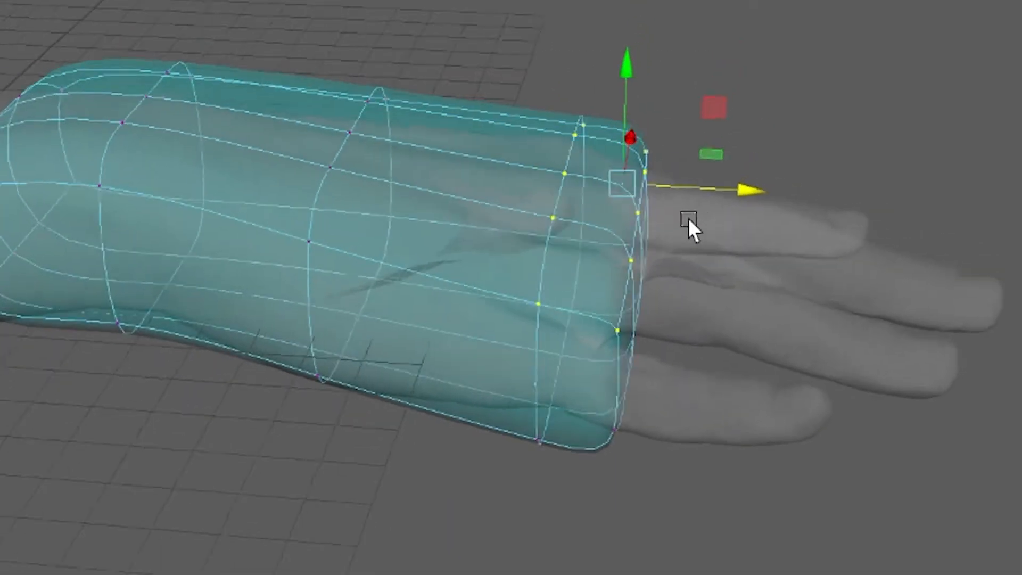
left_click_drag(687, 219, 699, 193, "alt")
left_click_drag(629, 18, 632, 44)
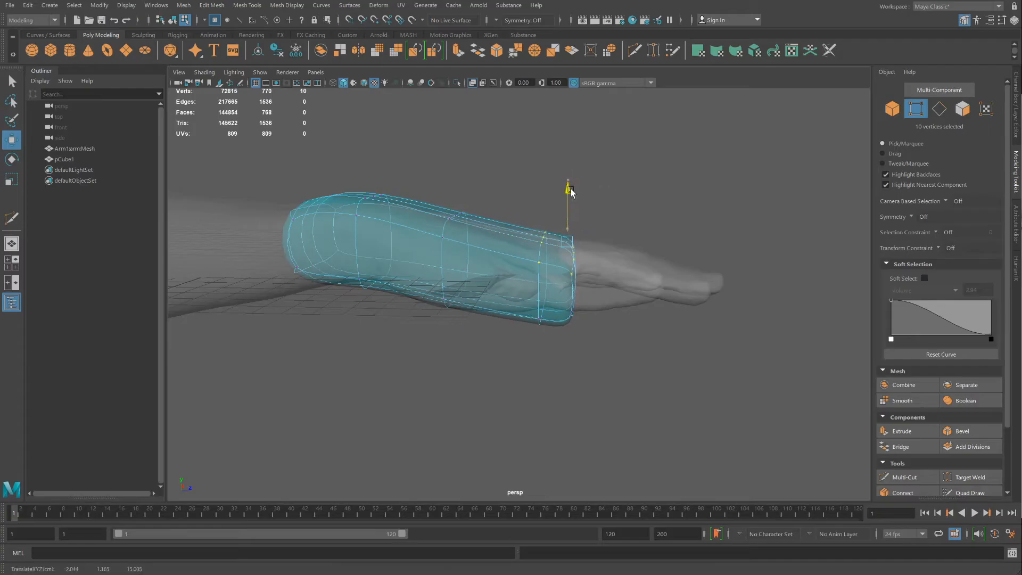
left_click_drag(612, 328, 546, 303, "alt")
left_click_drag(554, 268, 554, 250)
- Adjust the height of the lower vertices across the middle of the palm, including the two central ones, to follow the scan's underside
left_click_drag(510, 285, 474, 312, "alt")
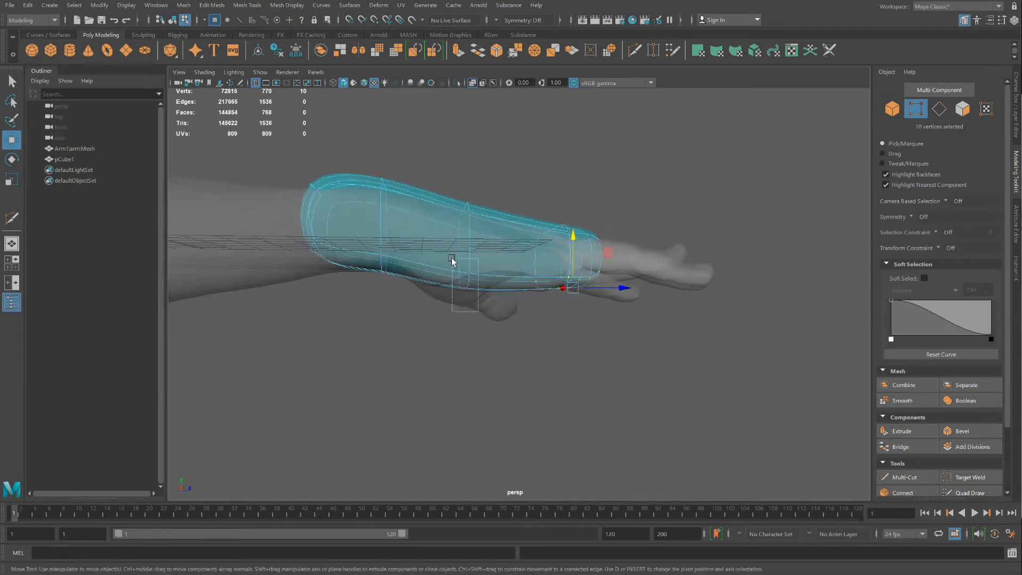
left_click_drag(452, 258, 474, 264)
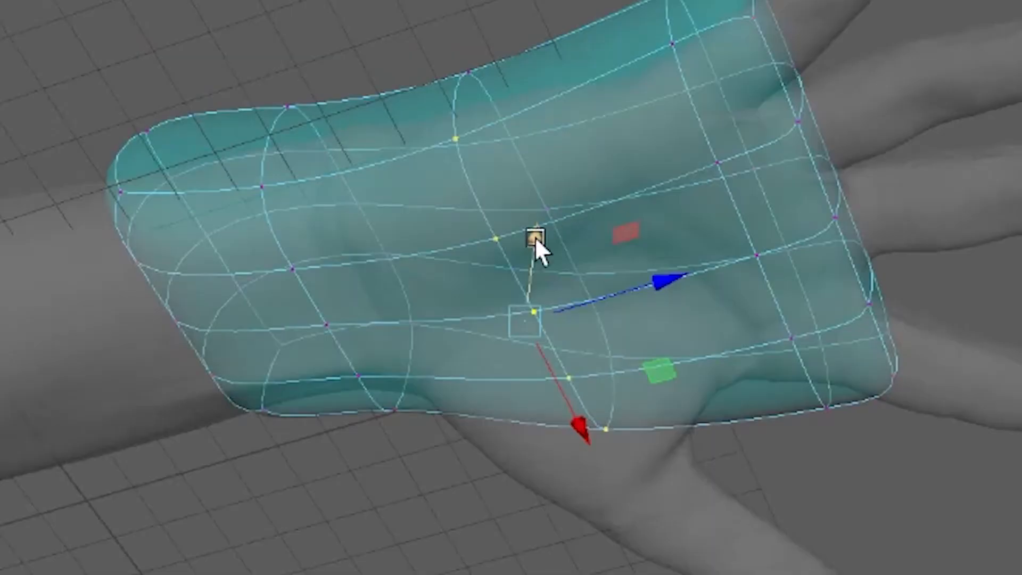
left_click(743, 505)
left_click(502, 250)
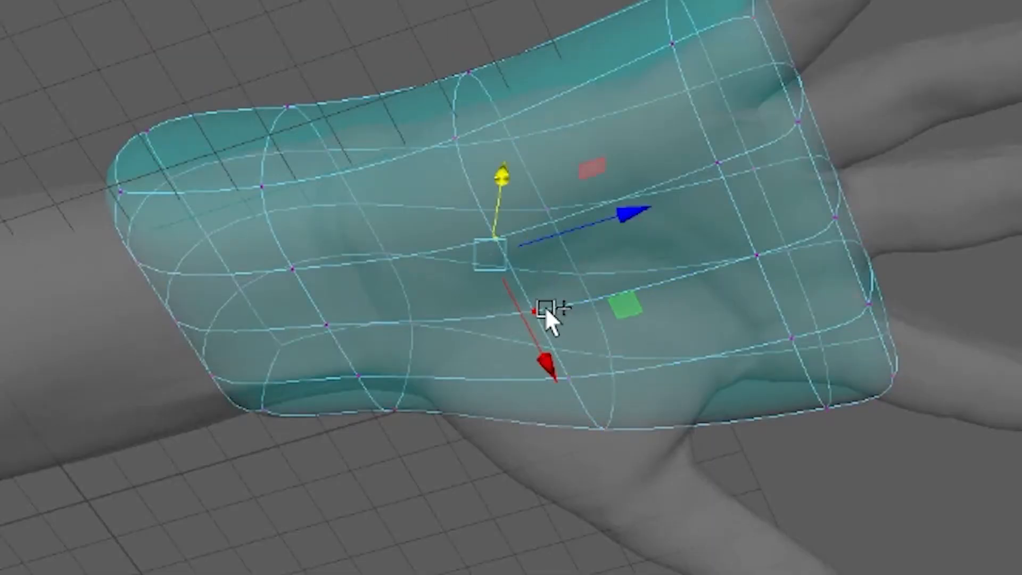
left_click(545, 309, "shift")
left_click_drag(495, 326, 498, 349, "alt")
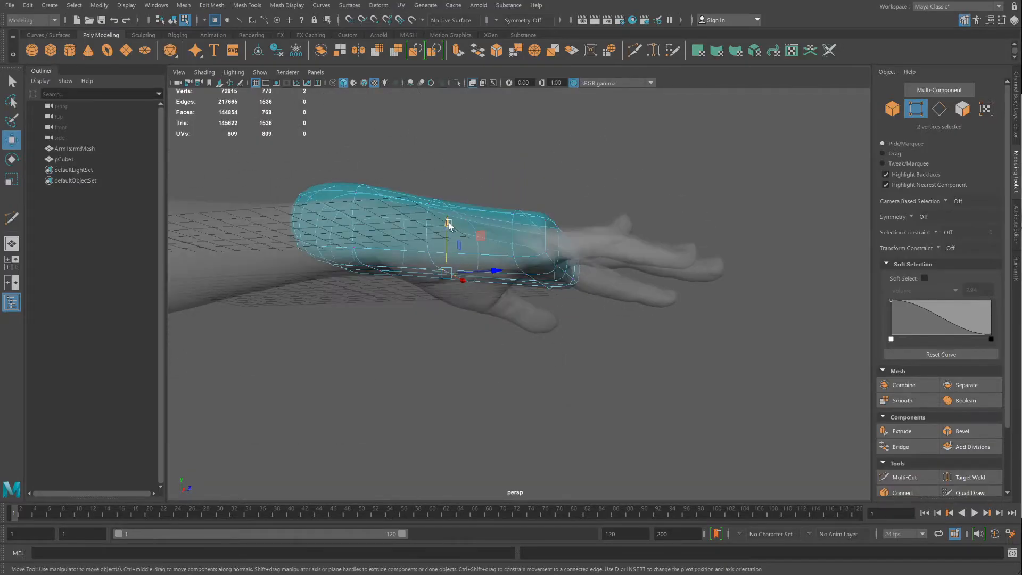
mouse_move(448, 226)
left_mouse_down()
mouse_move(449, 210)
mouse_move(426, 224)
mouse_move(383, 216)
mouse_move(479, 266)
mouse_move(495, 251)
left_mouse_up()
- Turn off X-Ray shading to check the mesh against the scan and keep the palm mesh in vertex editing
left_click(205, 72)
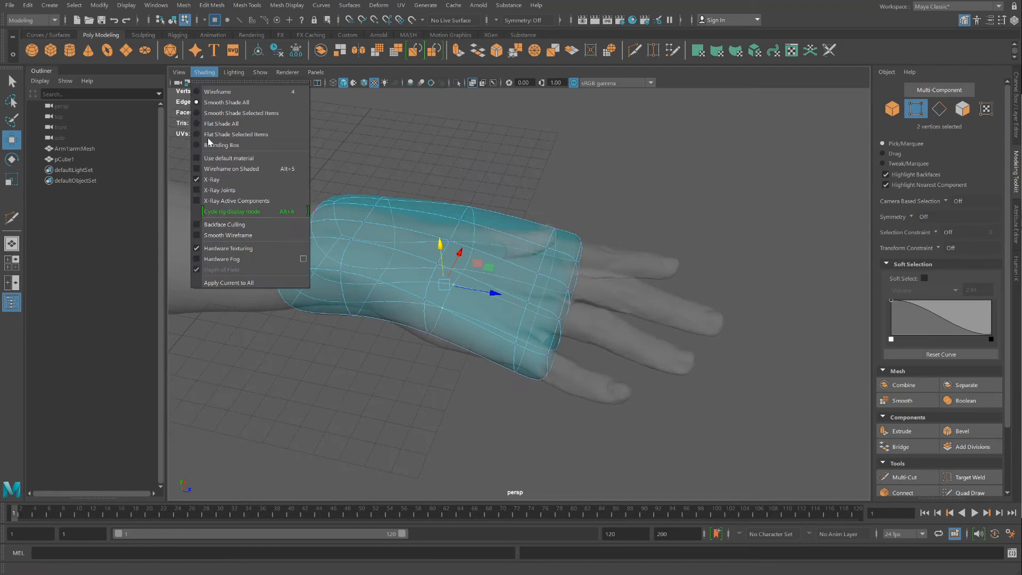
left_click(200, 179)
mouse_move(320, 224)
left_mouse_down("alt")
mouse_move(391, 209)
mouse_move(462, 305)
mouse_move(413, 267)
mouse_move(467, 315)
left_mouse_up("alt")
right_click(466, 310)
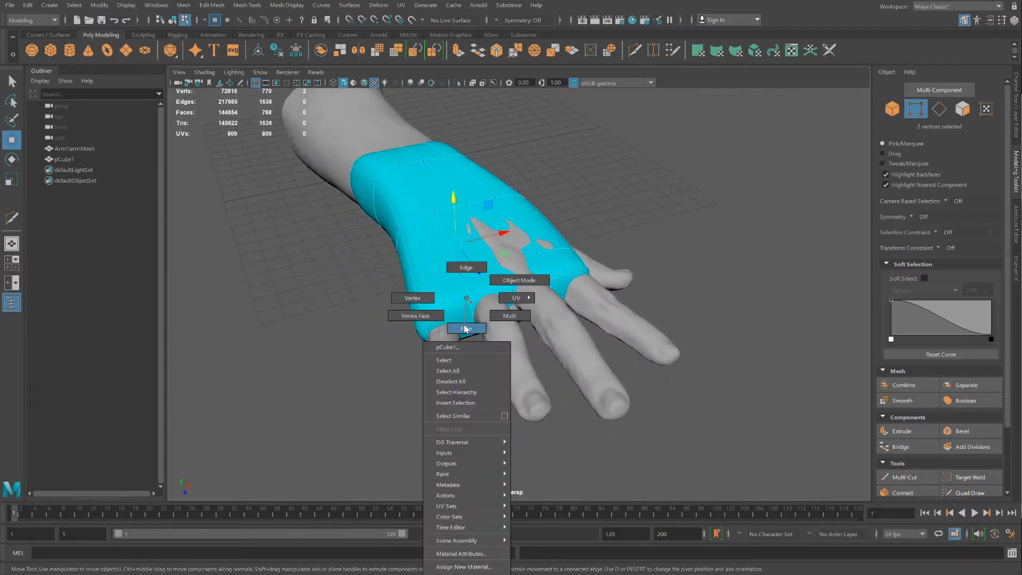
right_click_drag(465, 328, 412, 298)
left_click_drag(412, 298, 451, 333, "alt")
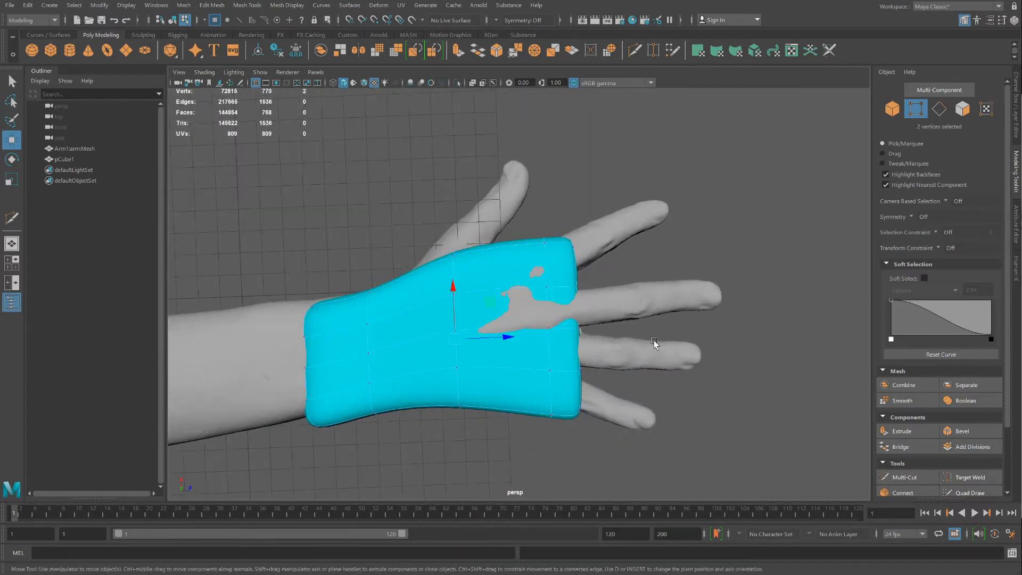
- Shift the eight finger-end vertices on the little-finger side along the hand to follow the slant of the knuckles
left_click_drag(654, 340, 641, 339, "alt")
left_click_drag(614, 434, 580, 388)
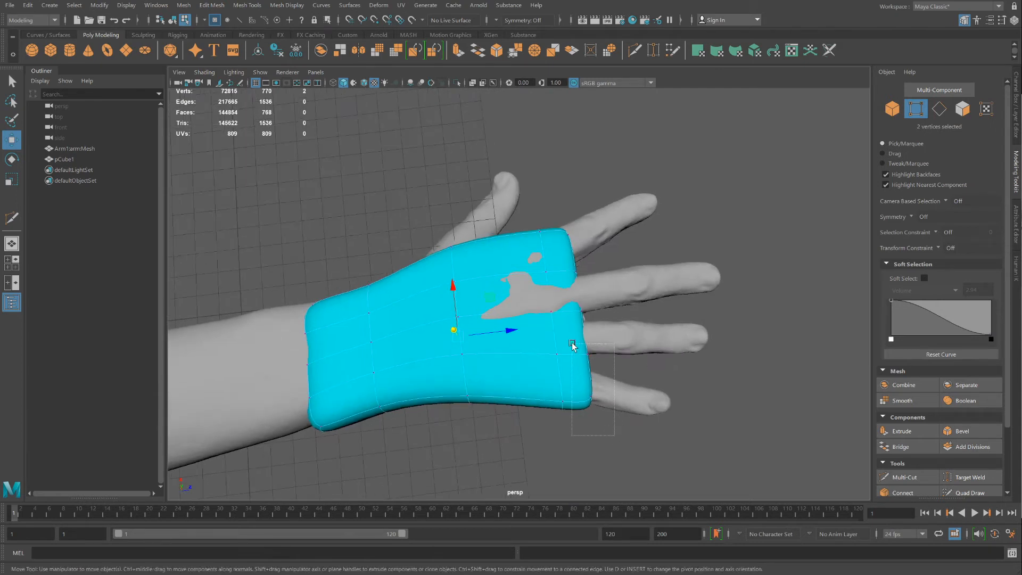
left_click_drag(572, 343, 547, 345)
left_click_drag(629, 374, 456, 333)
scroll(452, 327, "up", 5)
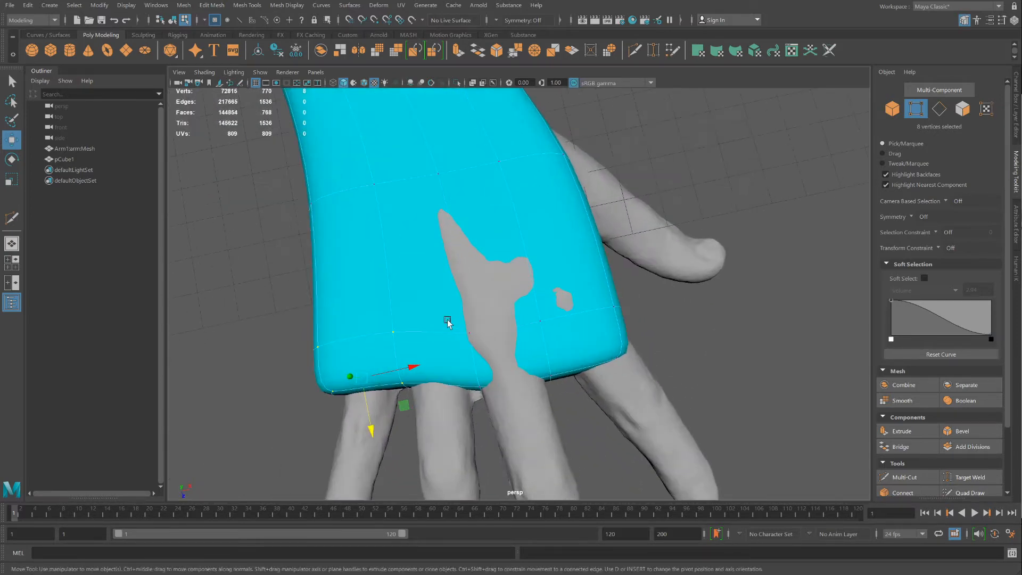
middle_click_drag(449, 322, 615, 258, "alt")
- Move the finger-end vertices sideways to line up the edges with the finger gaps and fit the outer corners to the scan
left_click_drag(616, 257, 486, 290, "alt")
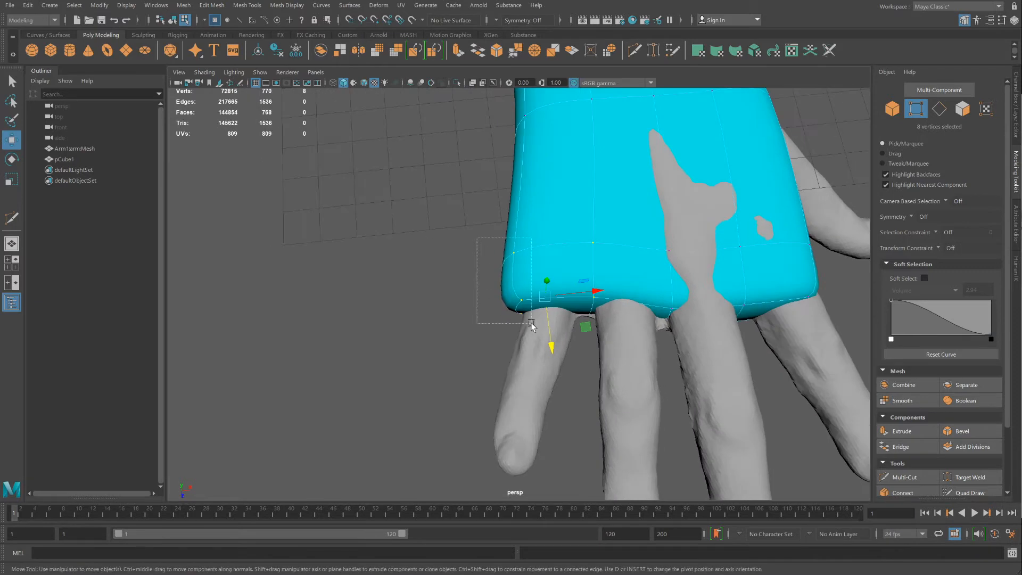
left_click_drag(531, 323, 568, 297)
left_click_drag(642, 345, 642, 236, "alt")
left_click_drag(651, 312, 659, 327, "shift")
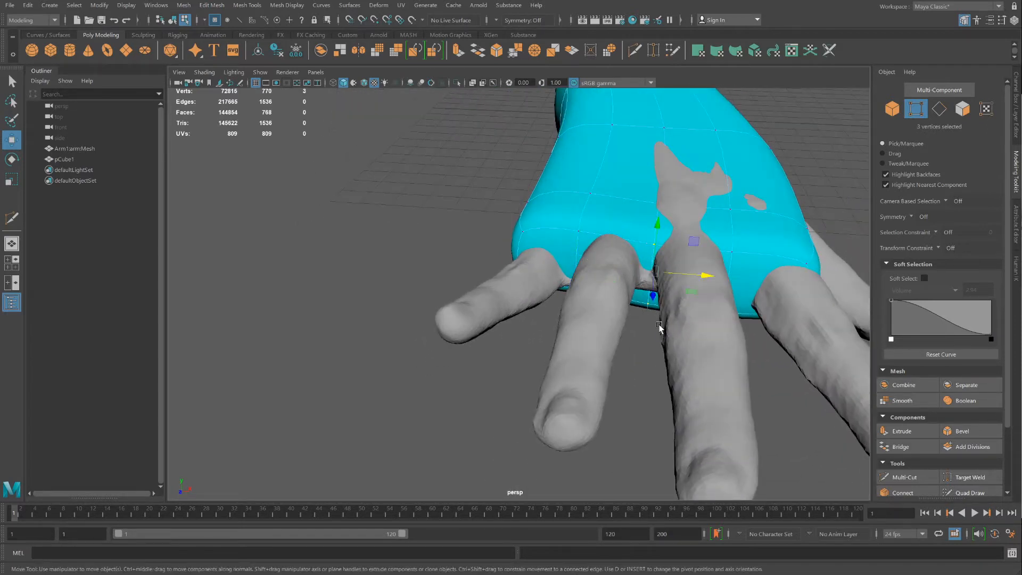
left_click_drag(697, 284, 718, 321)
left_click_drag(702, 212, 724, 314, "alt")
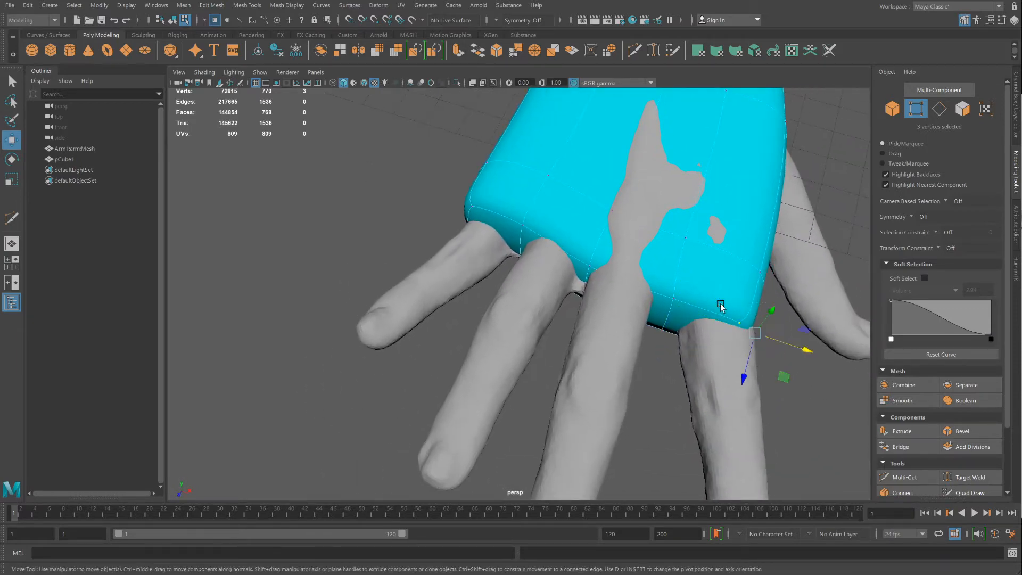
left_click_drag(775, 347, 532, 269, "alt")
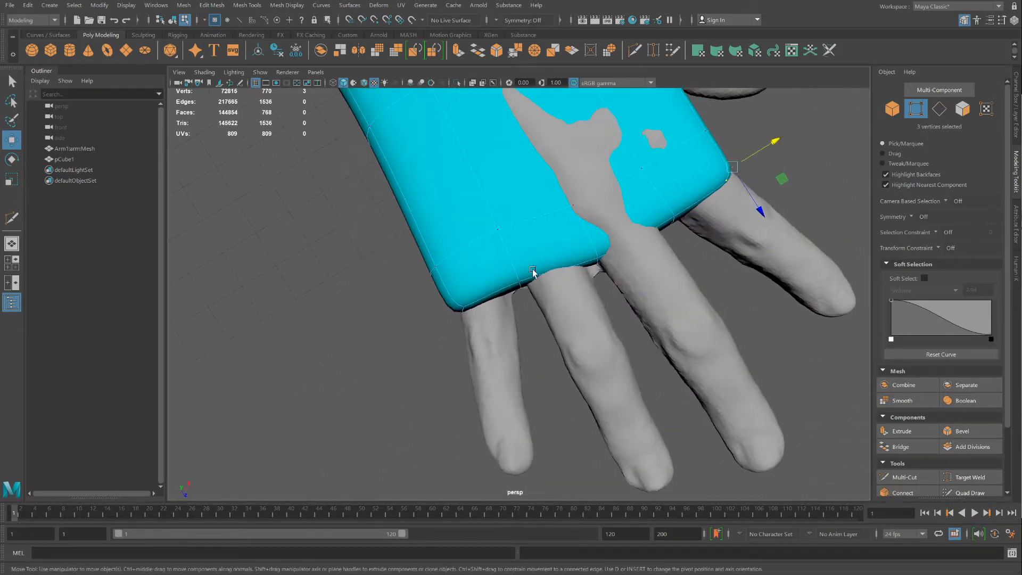
- Extrude the face at the little finger's base along the finger and shift it sideways to follow the scan
right_click_drag(525, 266, 548, 253)
left_click_drag(547, 253, 494, 234, "alt")
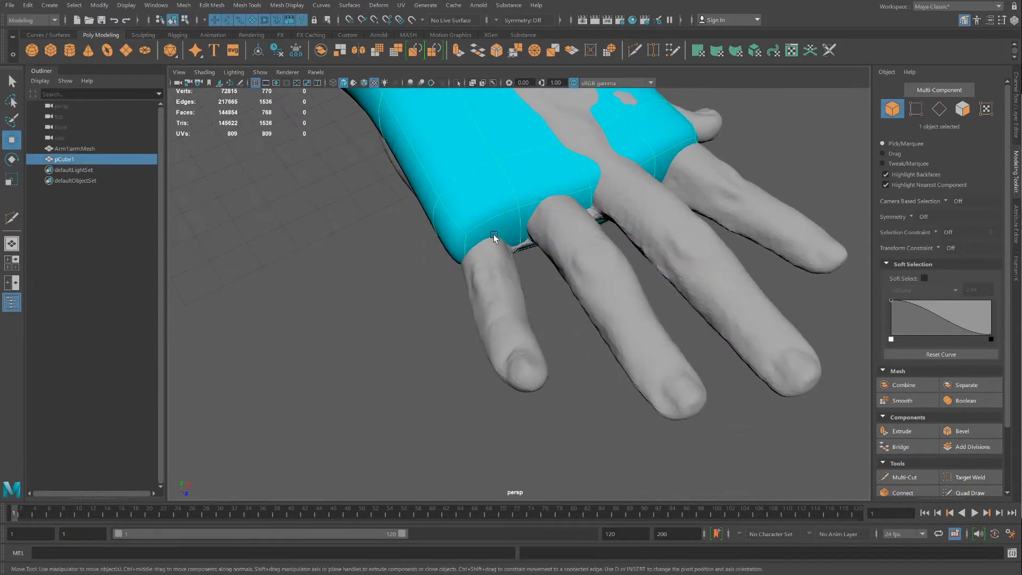
right_click_drag(493, 234, 493, 265)
left_click(494, 237)
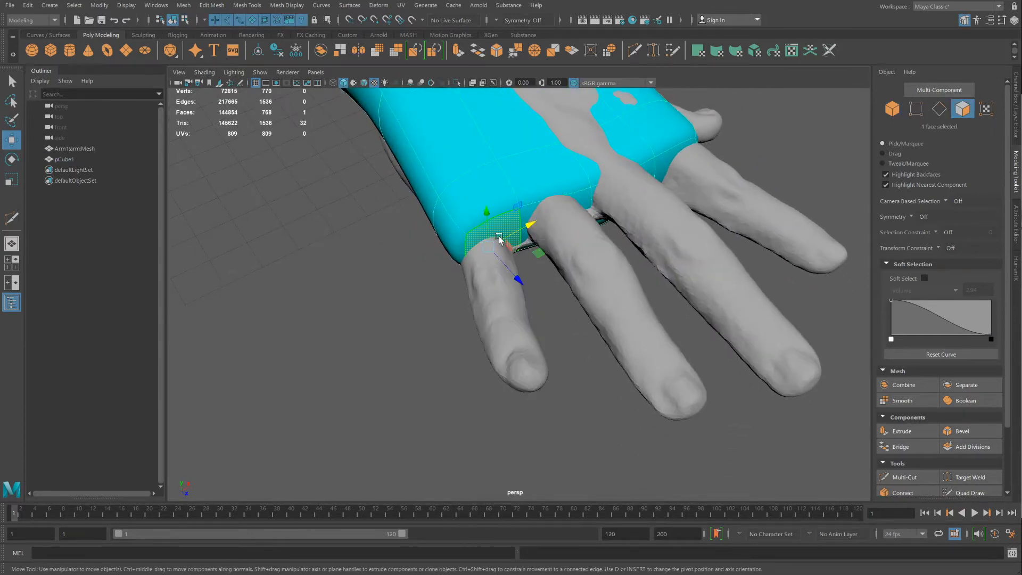
left_click_drag(519, 289, 542, 355, "shift")
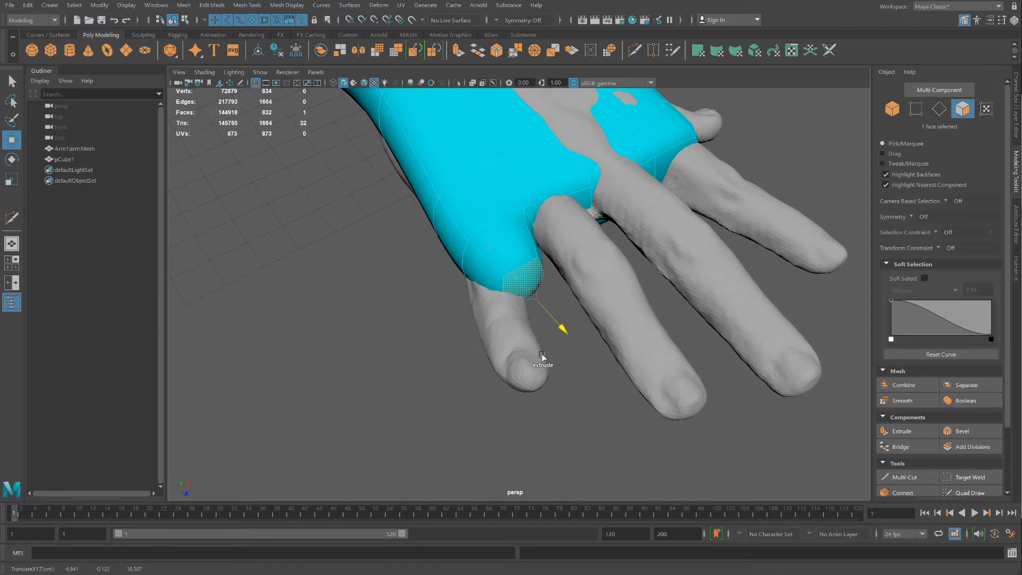
left_click_drag(567, 274, 537, 285)
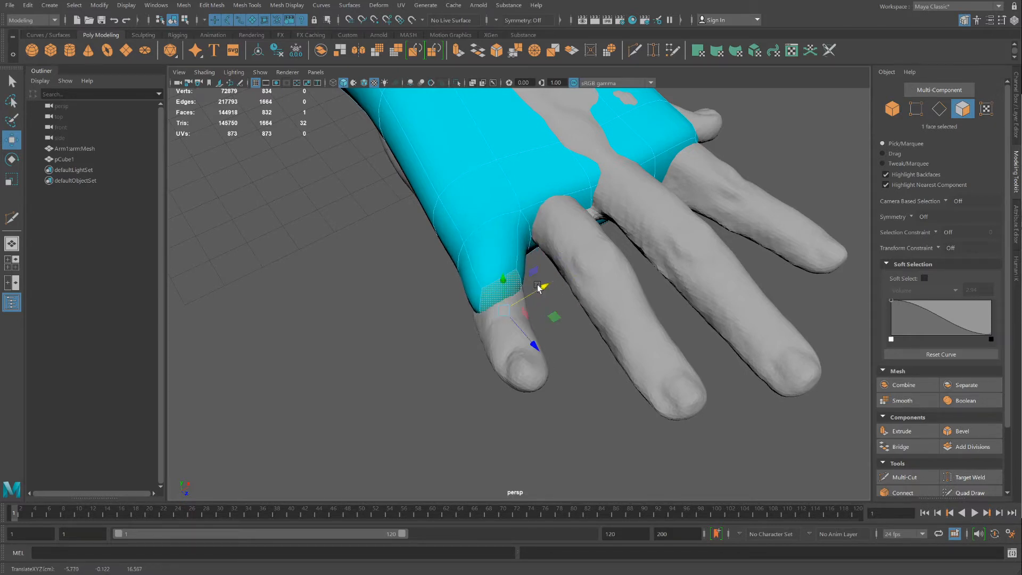
left_click_drag(527, 339, 535, 347, "shift")
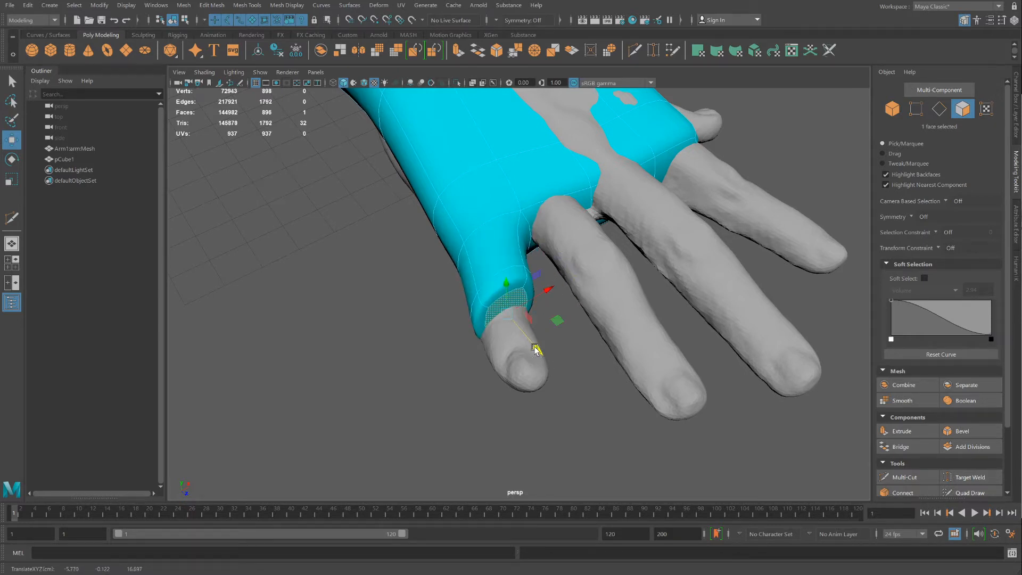
key("ctrl+z")
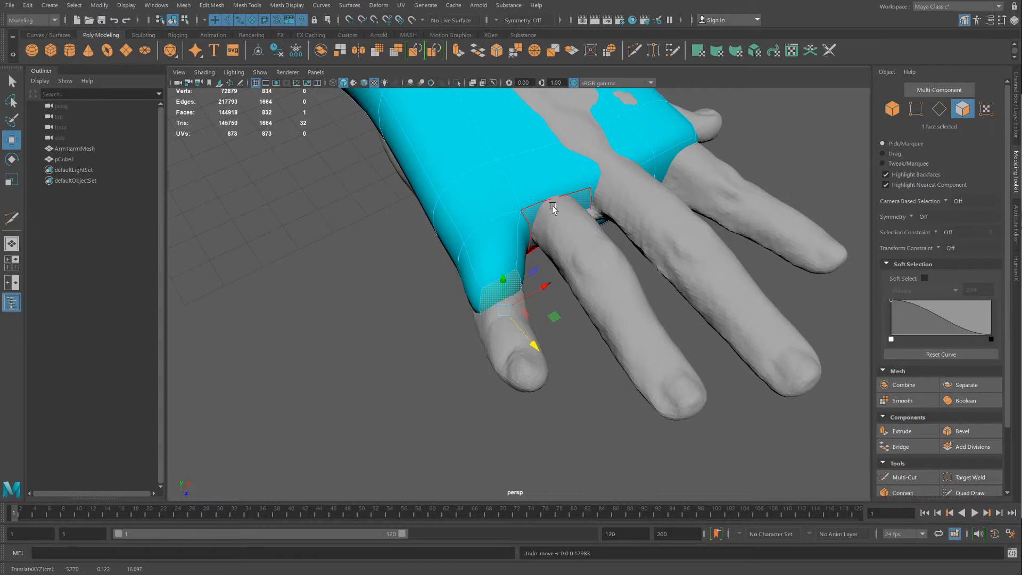
- Extrude the base faces of the ring, middle and index fingers outward along the hand as short stubs
left_click(554, 206)
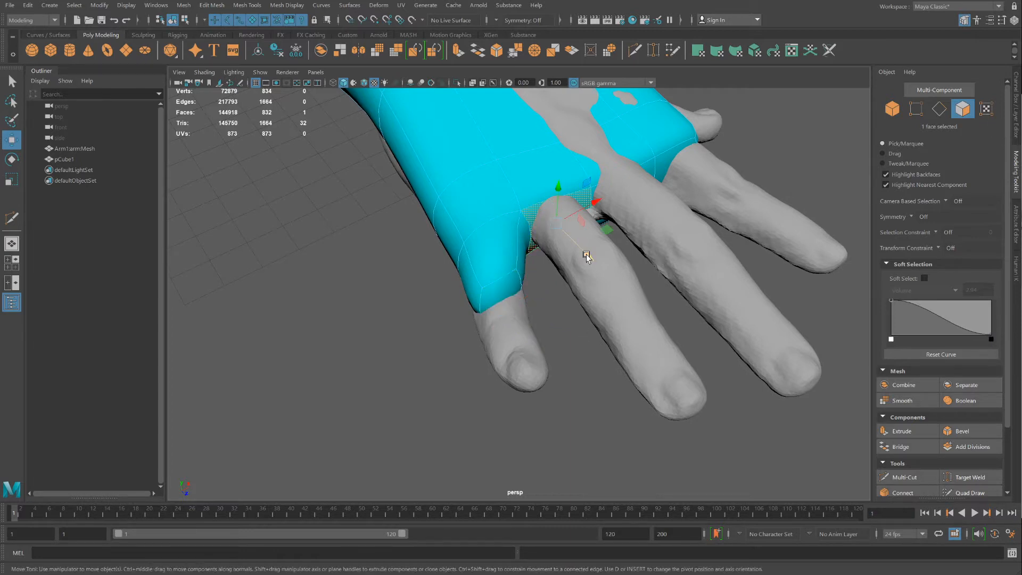
left_click_drag(586, 256, 621, 331)
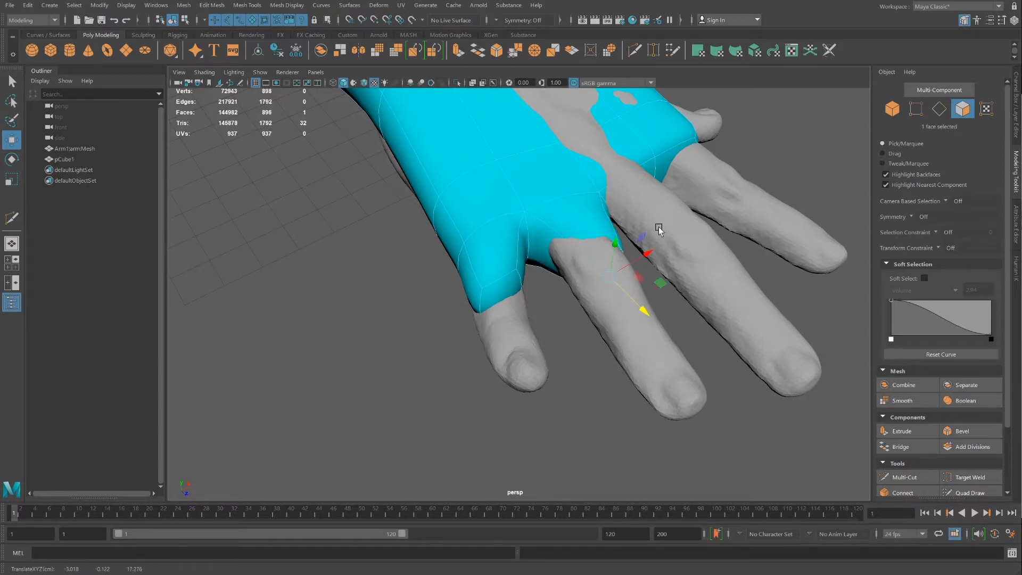
left_click(634, 184)
left_click_drag(659, 230, 695, 289, "shift")
left_click(683, 168)
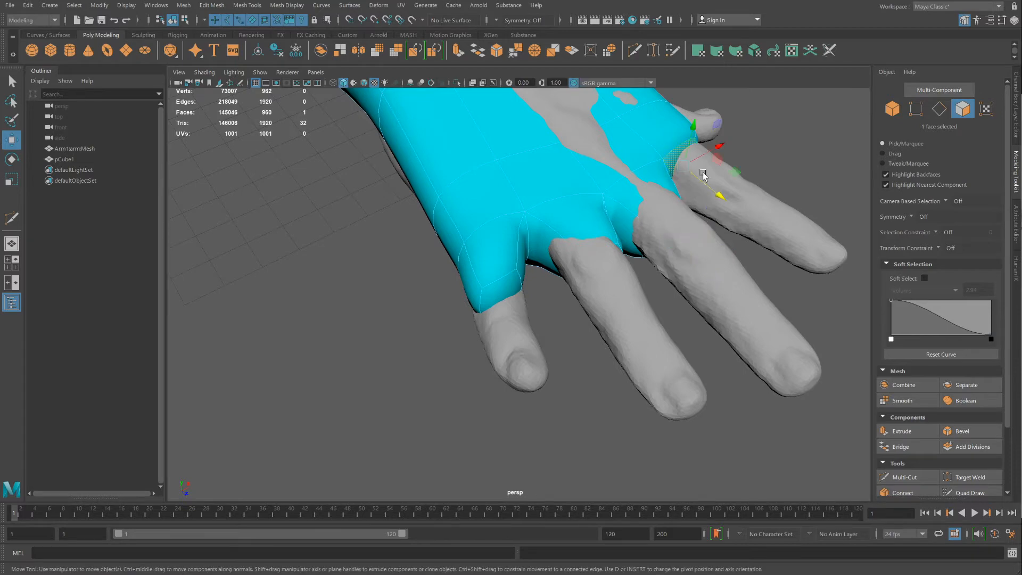
left_click_drag(714, 191, 566, 168, "shift")
- Reposition the end vertices of the index and little finger stubs in width and height to fit the scanned fingers
left_click(546, 236)
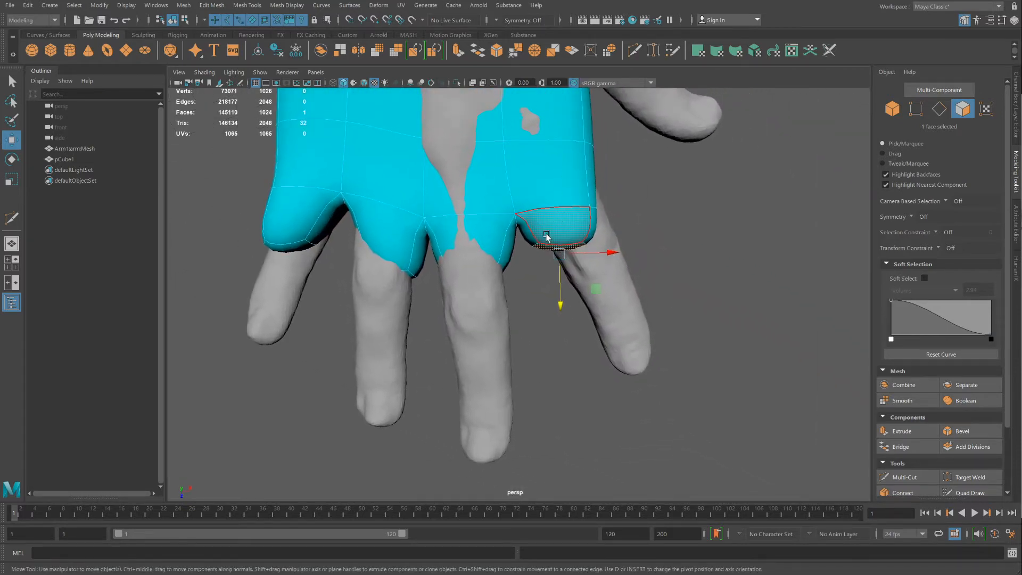
right_click_drag(547, 236, 541, 246)
left_click(553, 249)
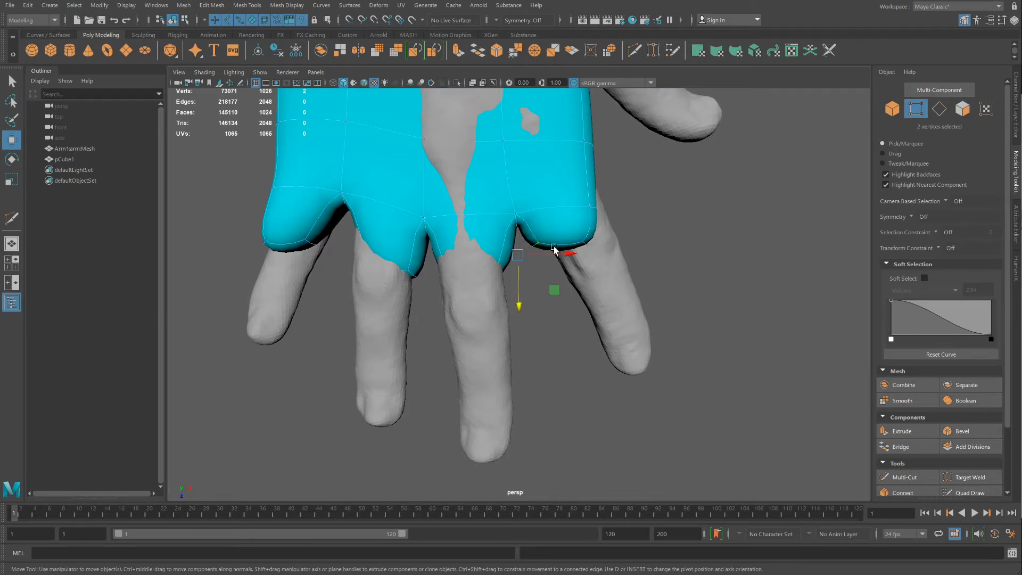
left_click_drag(565, 257, 548, 217)
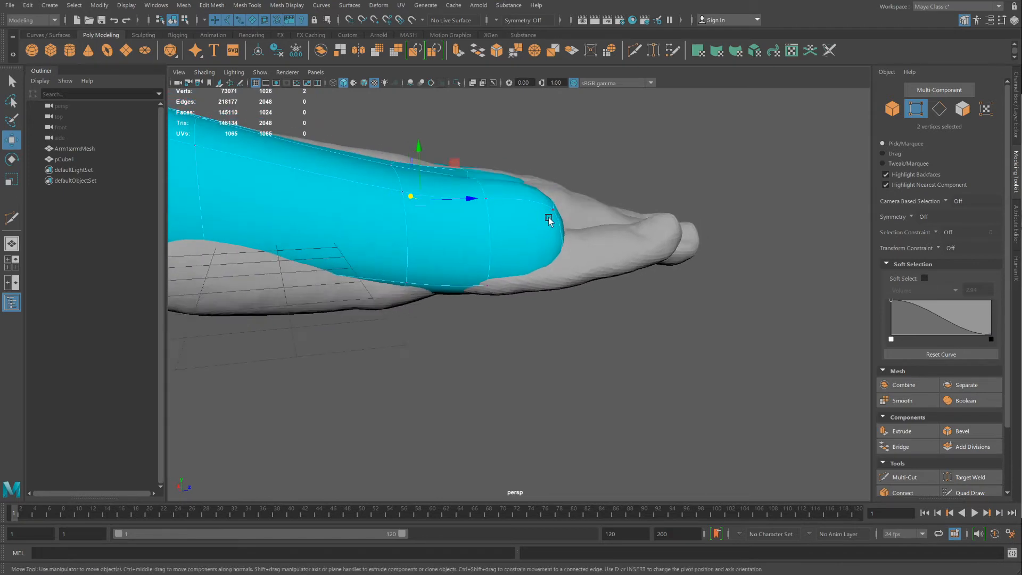
left_click_drag(530, 177, 530, 177)
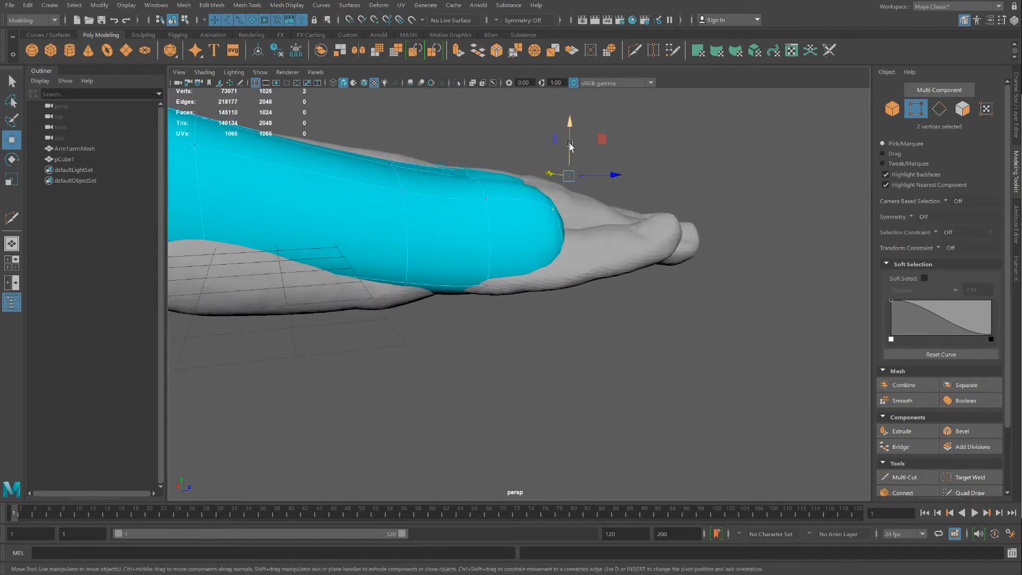
left_click_drag(570, 147, 457, 207)
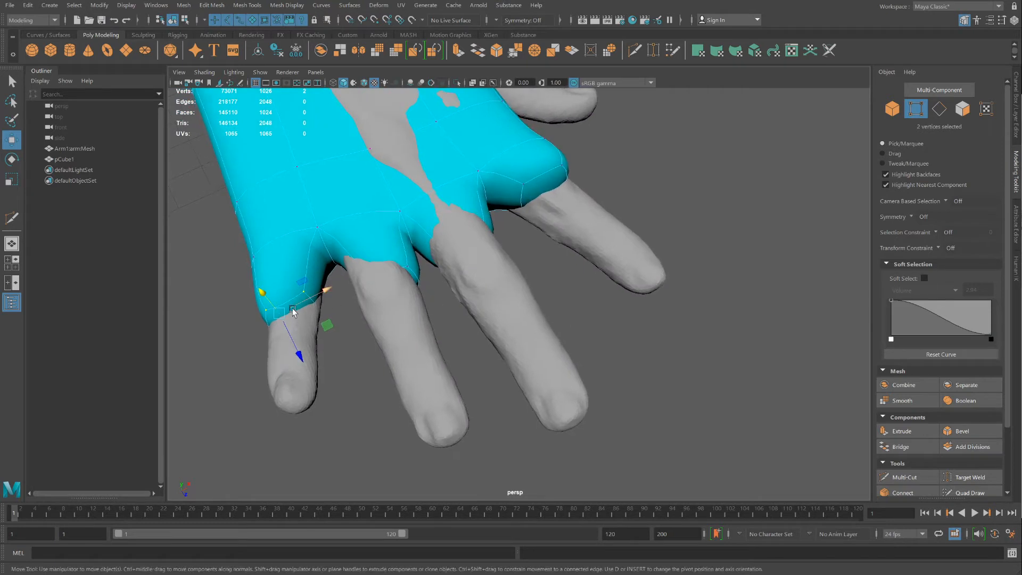
- Select the end faces of all four finger stubs and turn on X-Ray shading
right_click_drag(293, 312, 293, 326)
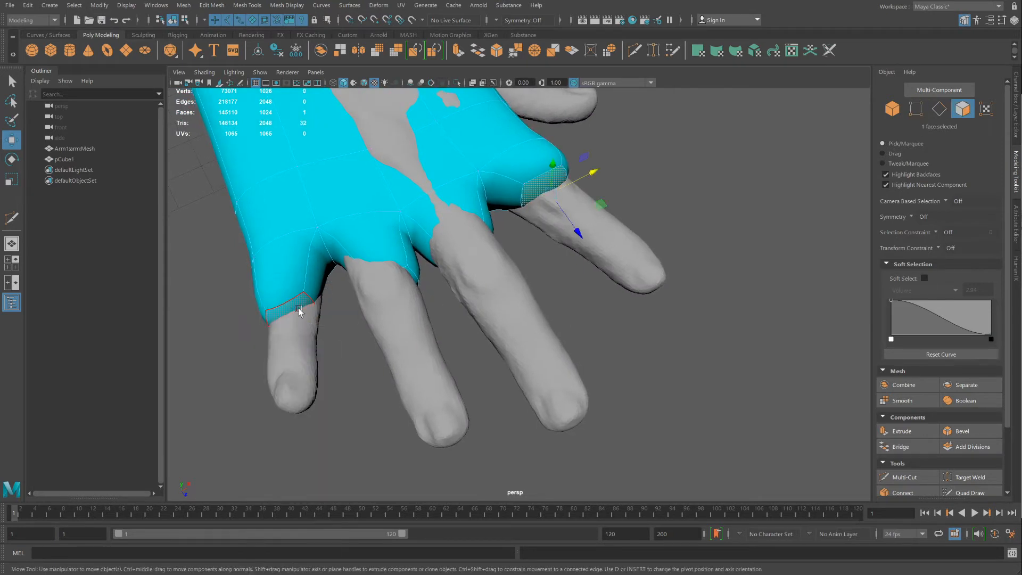
left_click(411, 284, "shift")
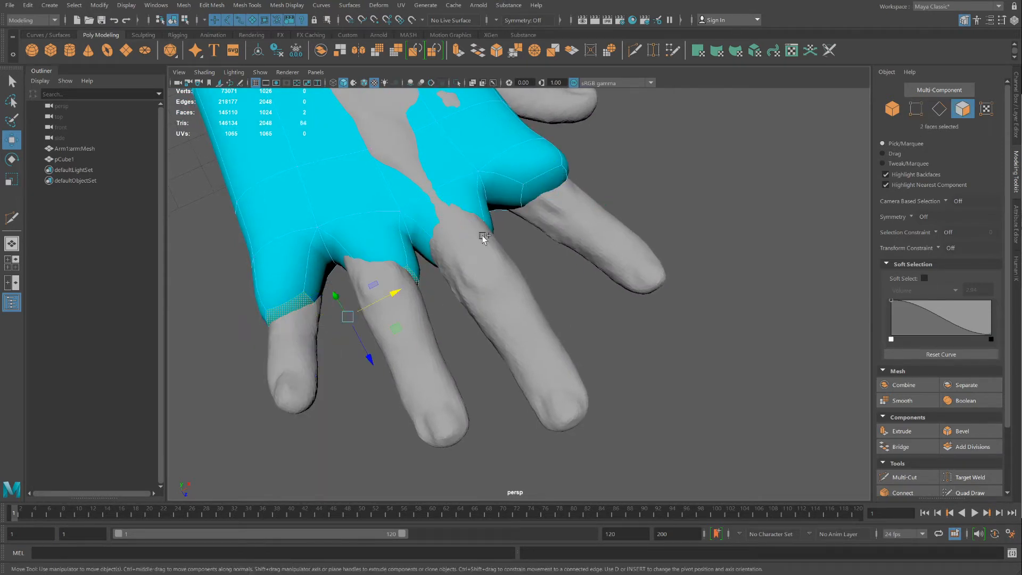
left_click(532, 189, "shift")
left_click(549, 189, "shift")
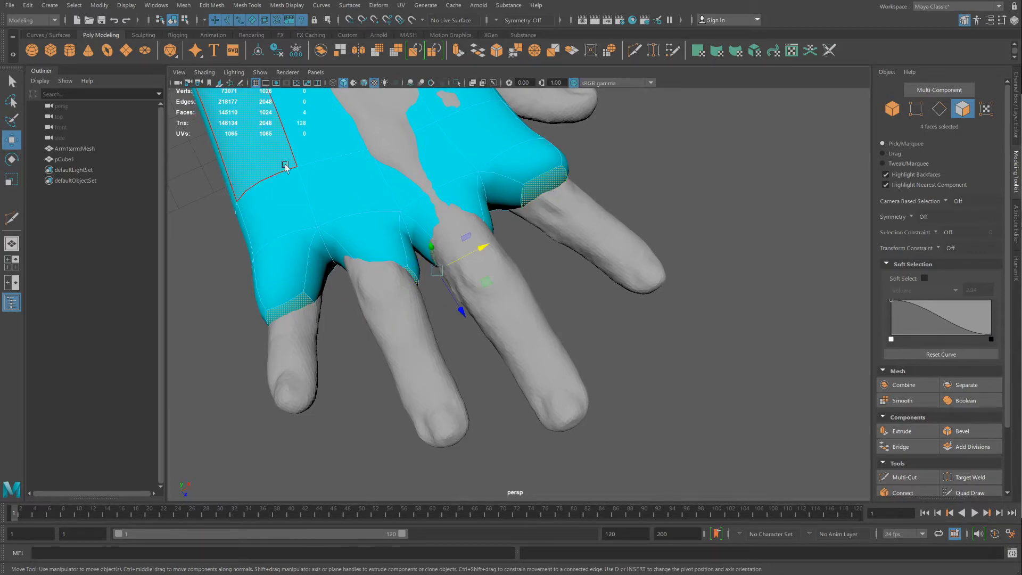
key("4")
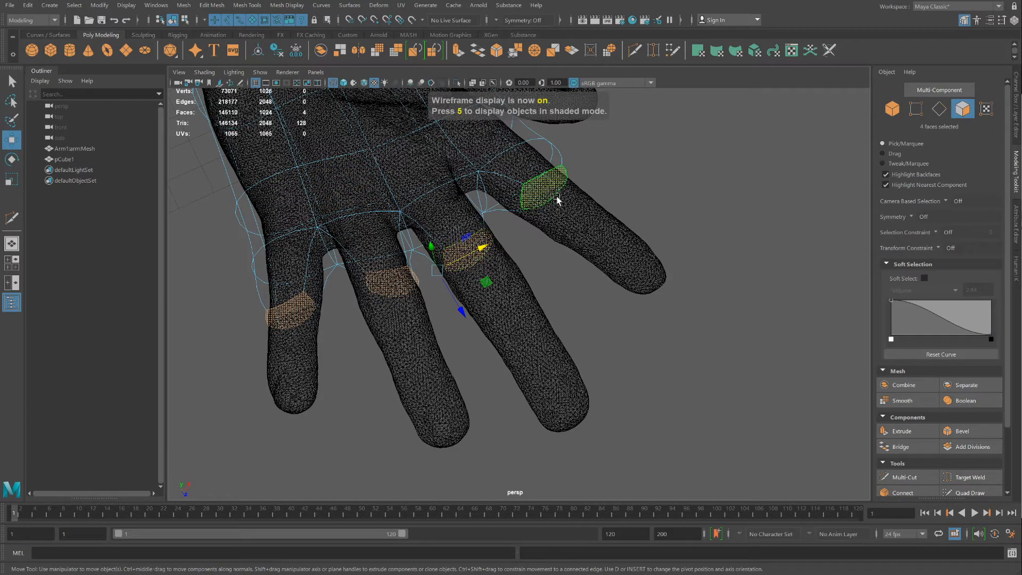
left_click(195, 73)
left_click(229, 170)
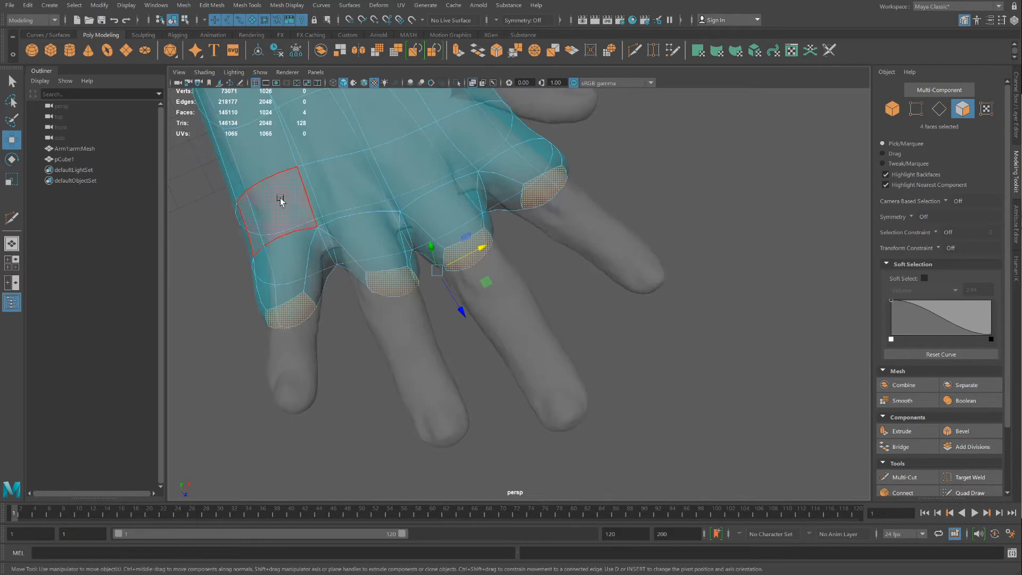
- Extrude the four finger end faces together in two further sections, reaching roughly to the scan's fingertips
mouse_move(400, 288)
left_mouse_down("alt")
mouse_move(434, 290)
mouse_move(424, 271)
mouse_move(392, 283)
left_mouse_up("alt")
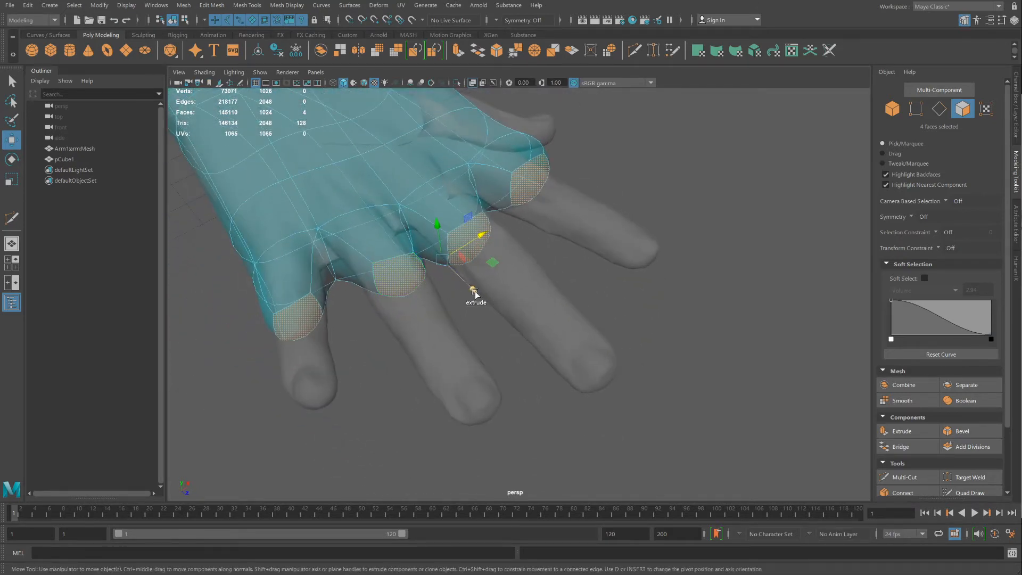
left_click_drag(474, 291, 613, 393, "shift")
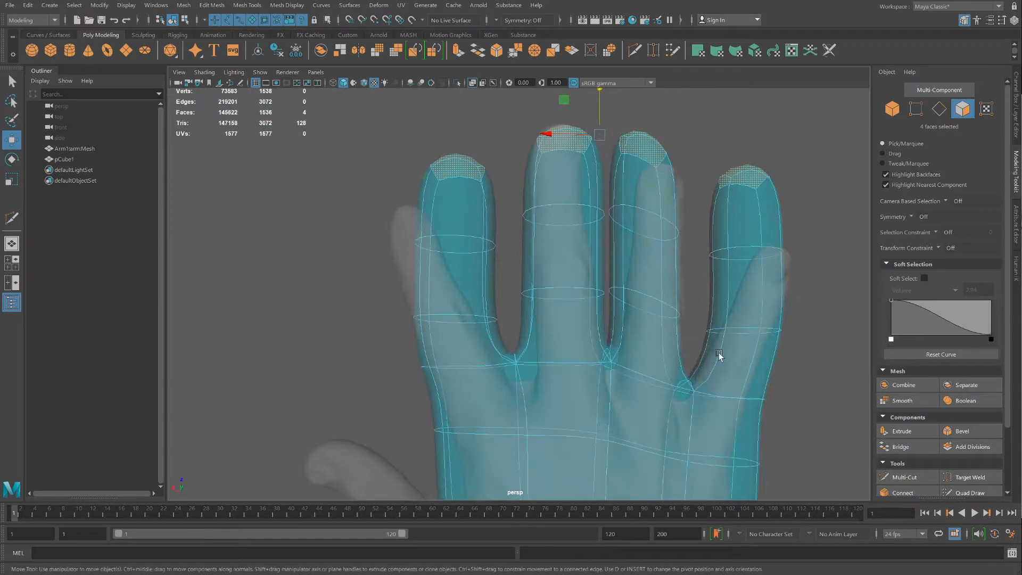
middle_click_drag(718, 355, 618, 305, "alt")
scroll(619, 236, "down", 2)
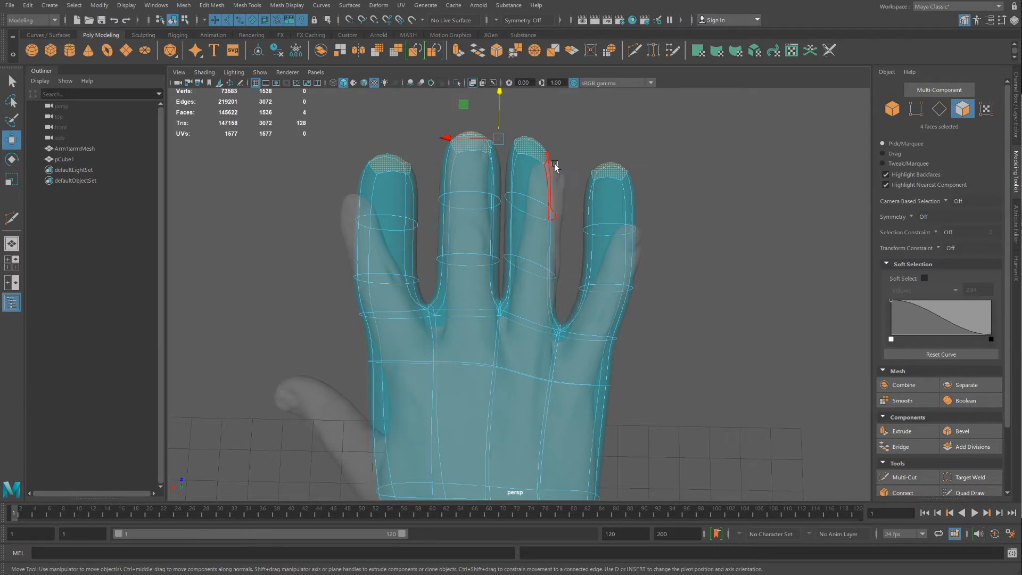
- Switch to vertex selection and shift the index finger's outer vertices and tip sideways, splaying the finger toward the scanned one
scroll(554, 163, "up", 2)
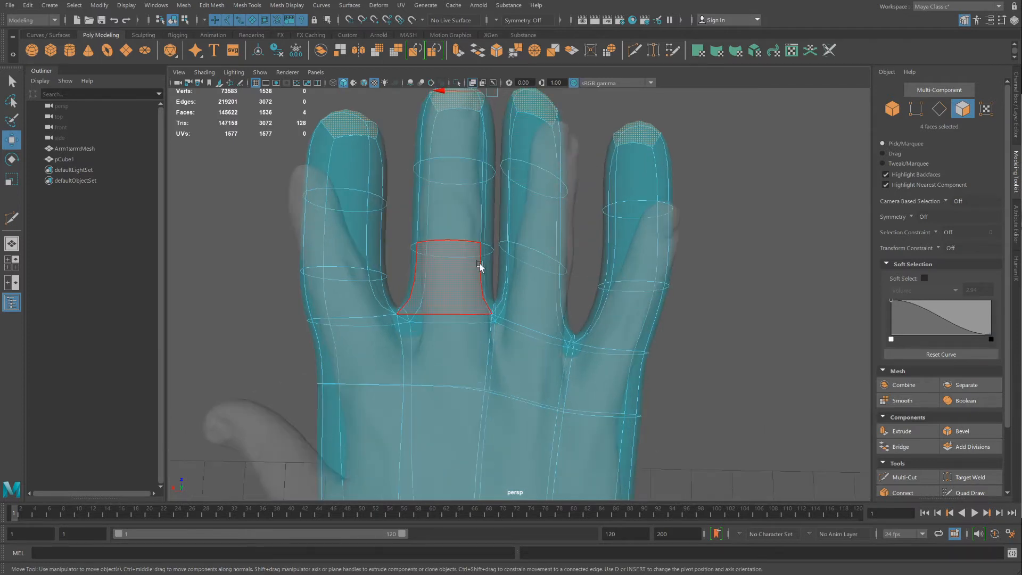
right_click(431, 261)
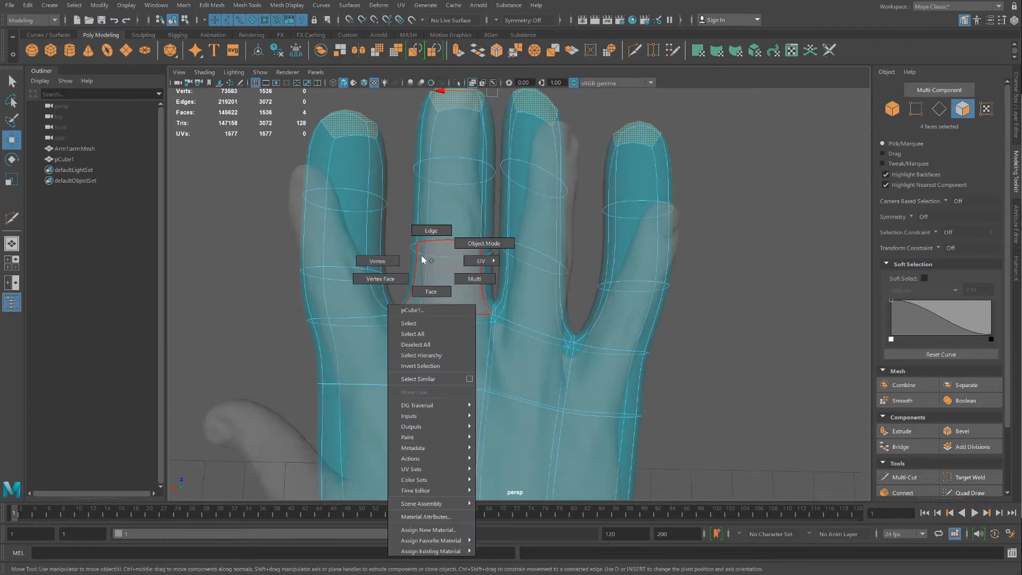
left_click(388, 261)
left_click_drag(276, 87, 276, 88)
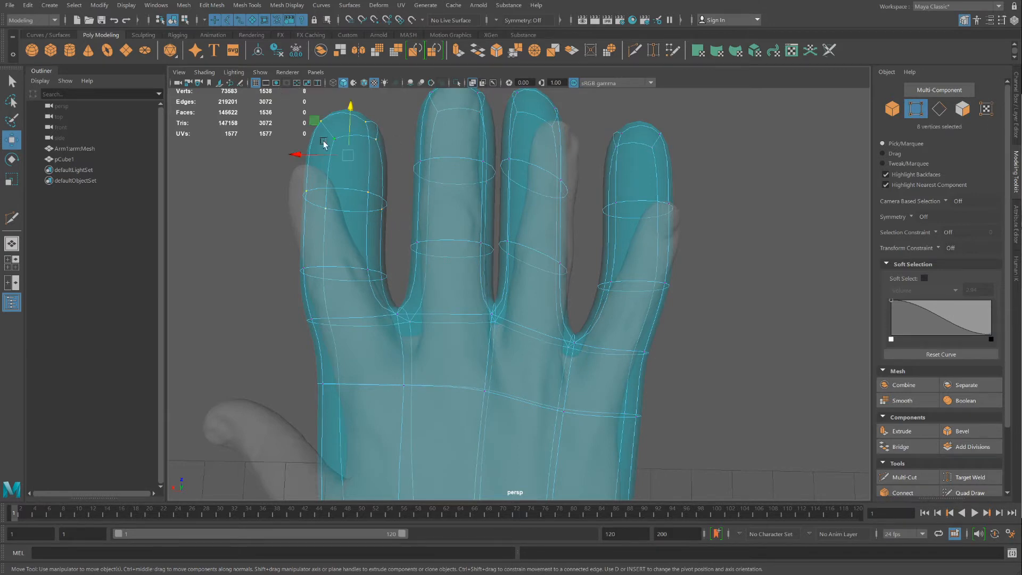
left_click_drag(300, 157, 269, 161)
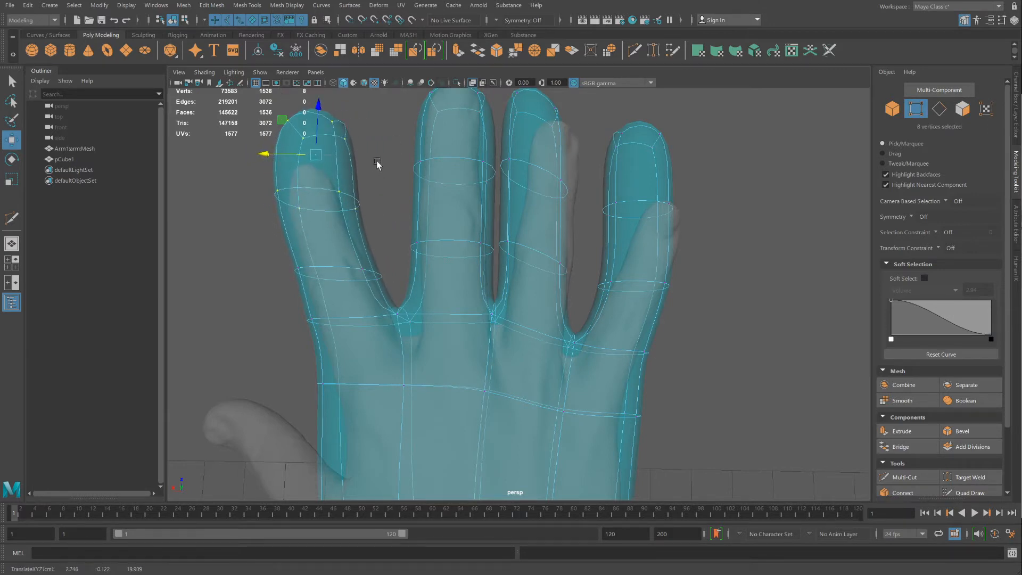
left_click_drag(362, 95, 259, 109)
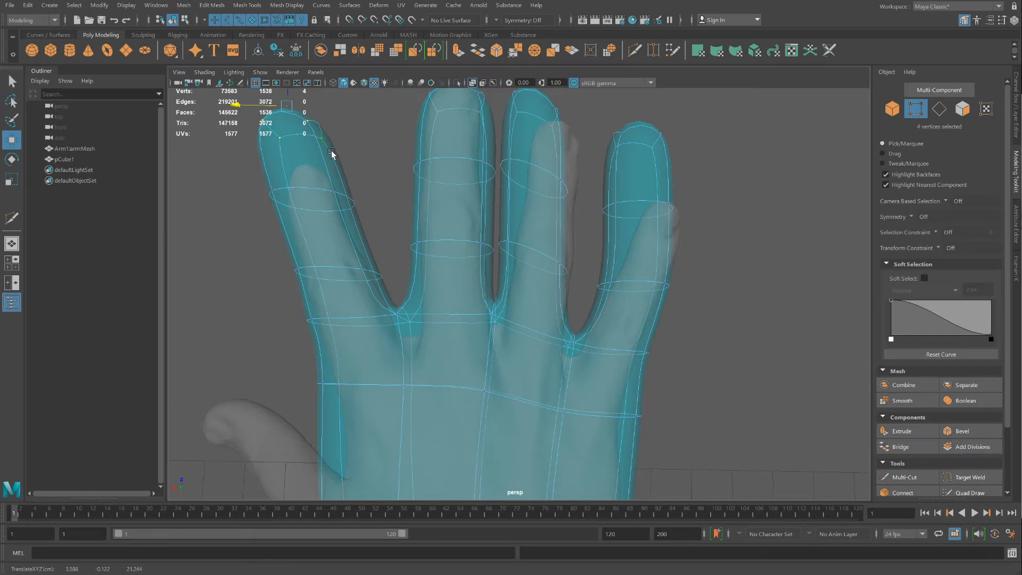
- Reposition the vertices of the index finger's outer joint loop to follow the scanned finger from the opposite viewing side
left_click_drag(371, 236, 369, 196, "alt")
middle_click_drag(369, 196, 397, 305, "alt")
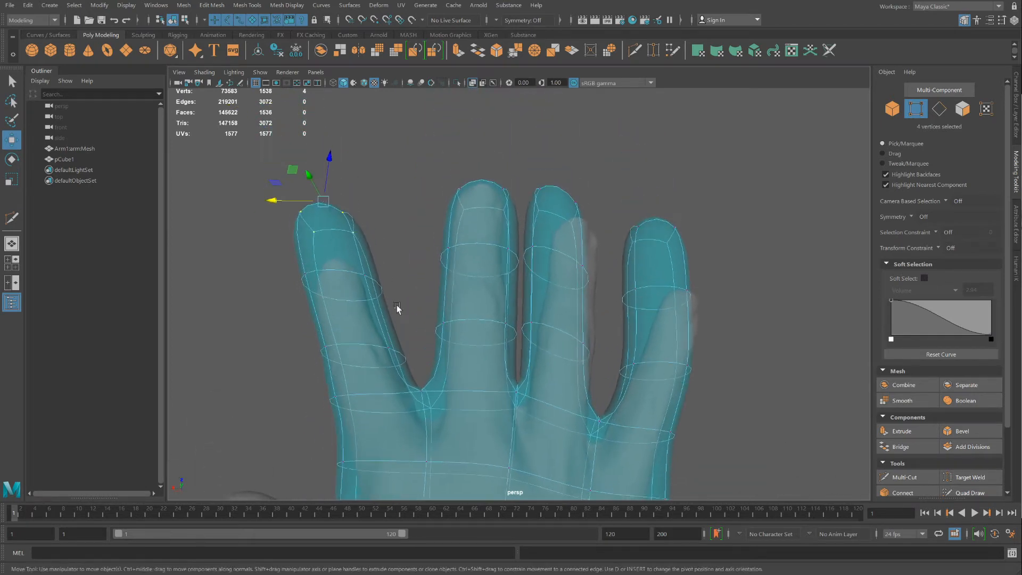
left_click_drag(397, 308, 461, 304)
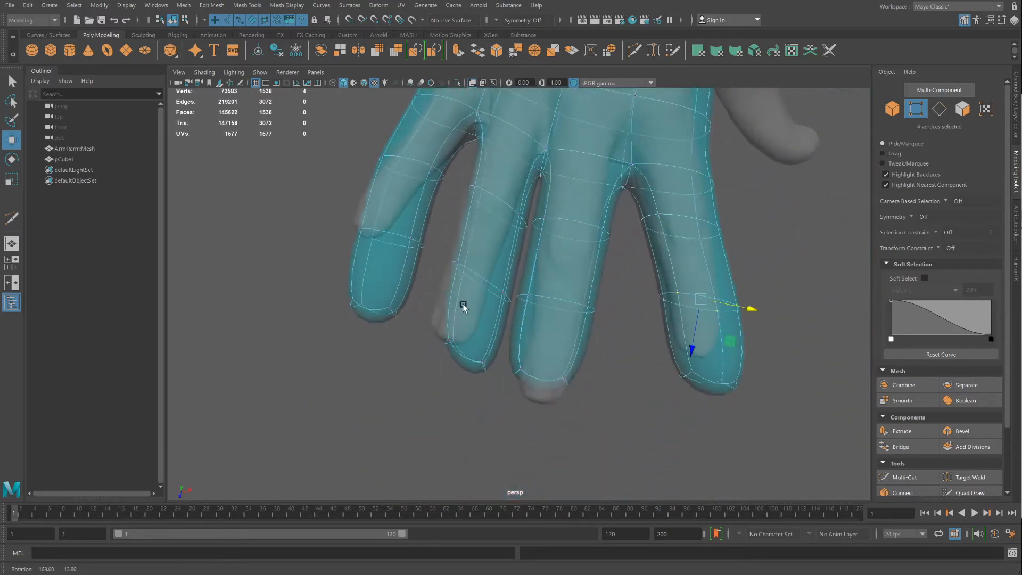
right_click_drag(460, 303, 583, 315, "alt")
middle_click_drag(583, 314, 479, 305, "alt")
left_click_drag(479, 304, 493, 295, "alt")
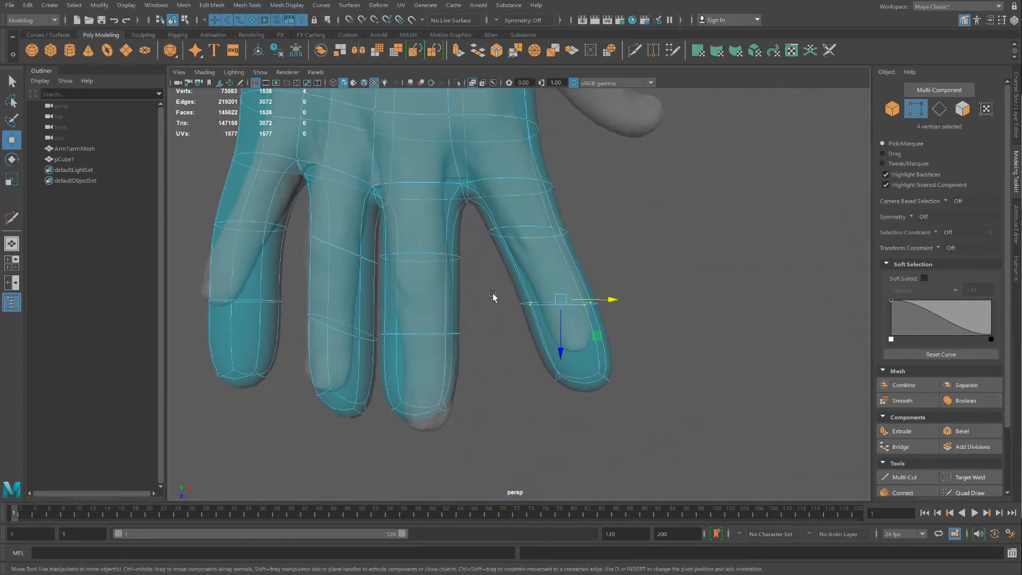
left_click_drag(554, 313, 579, 299)
left_click_drag(467, 363, 464, 268, "alt")
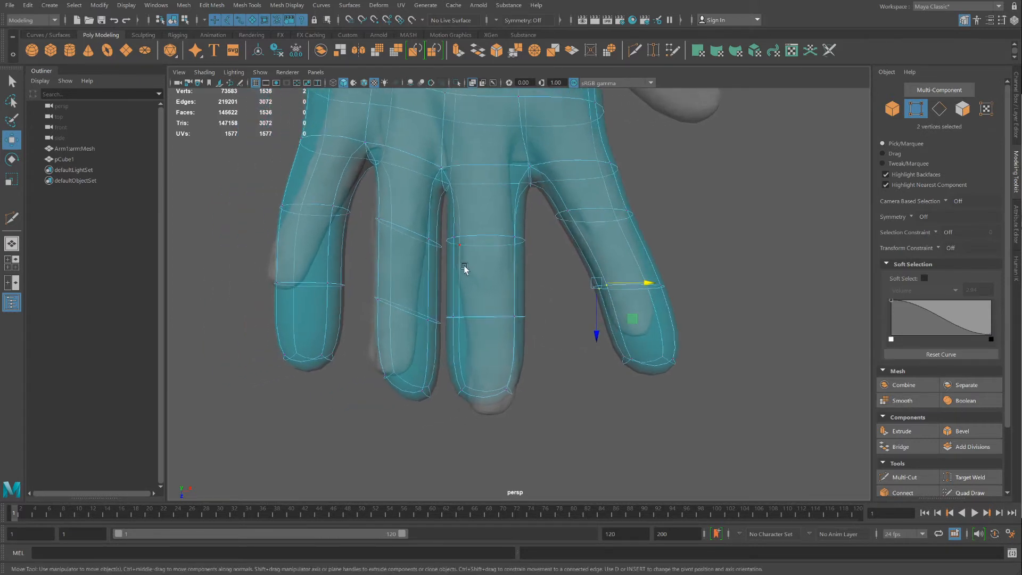
- Scale the middle finger's outer and inner joint loops narrower in width to match the scanned finger
left_click_drag(442, 311, 445, 307)
left_click(11, 179)
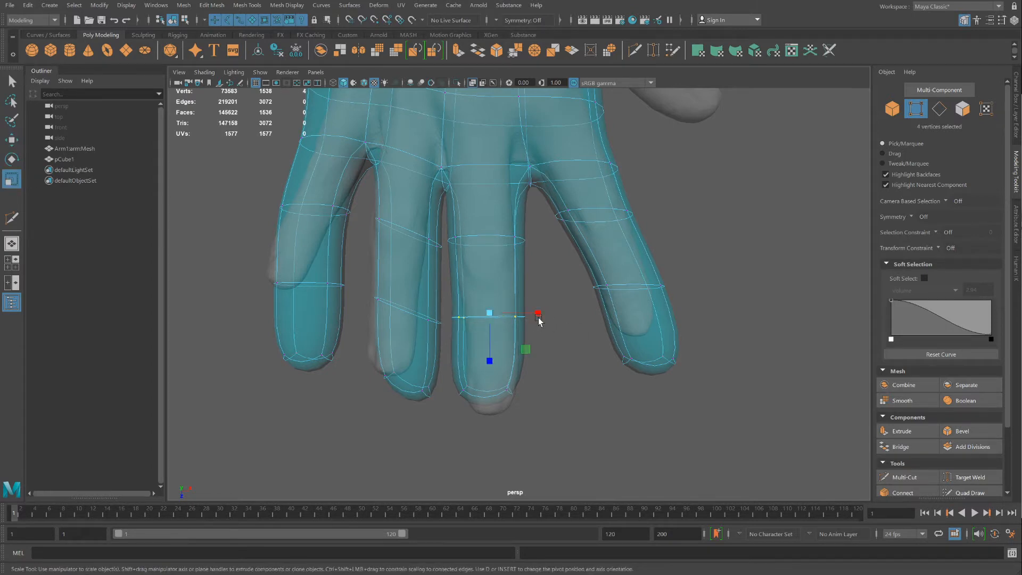
left_click_drag(543, 262, 444, 226)
left_click_drag(532, 240, 529, 244)
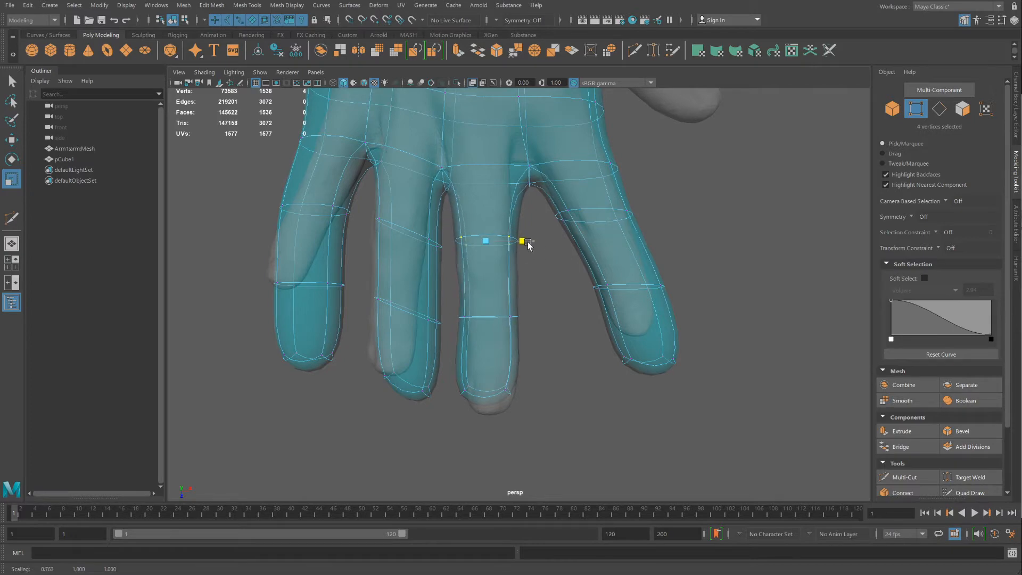
- Narrow the middle finger's end vertices and move them outward to the scan's fingertip
middle_click_drag(573, 265, 550, 280, "alt")
left_click_drag(555, 383, 469, 331)
left_click_drag(546, 364, 536, 368)
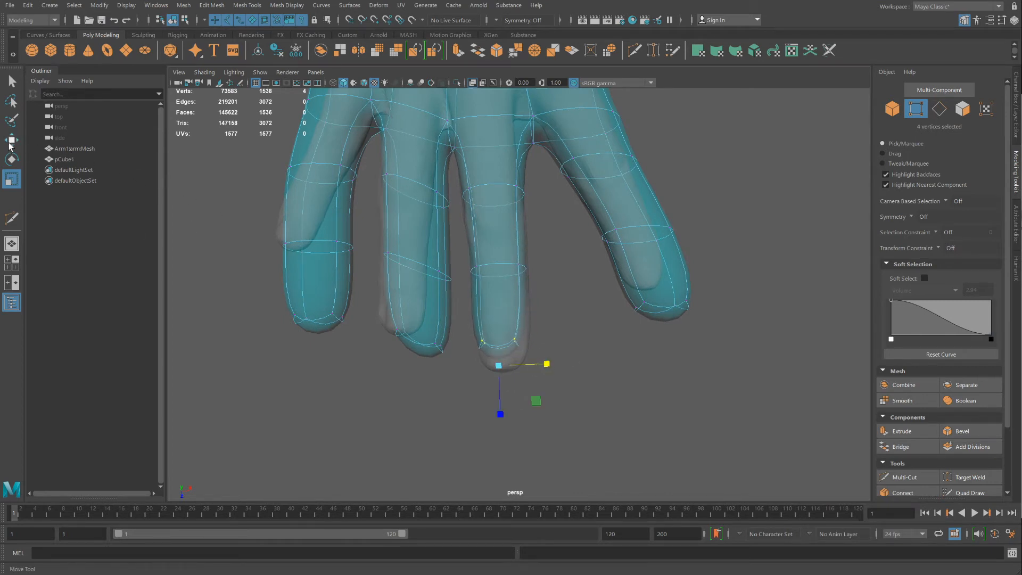
key("w")
left_click_drag(501, 418, 498, 440)
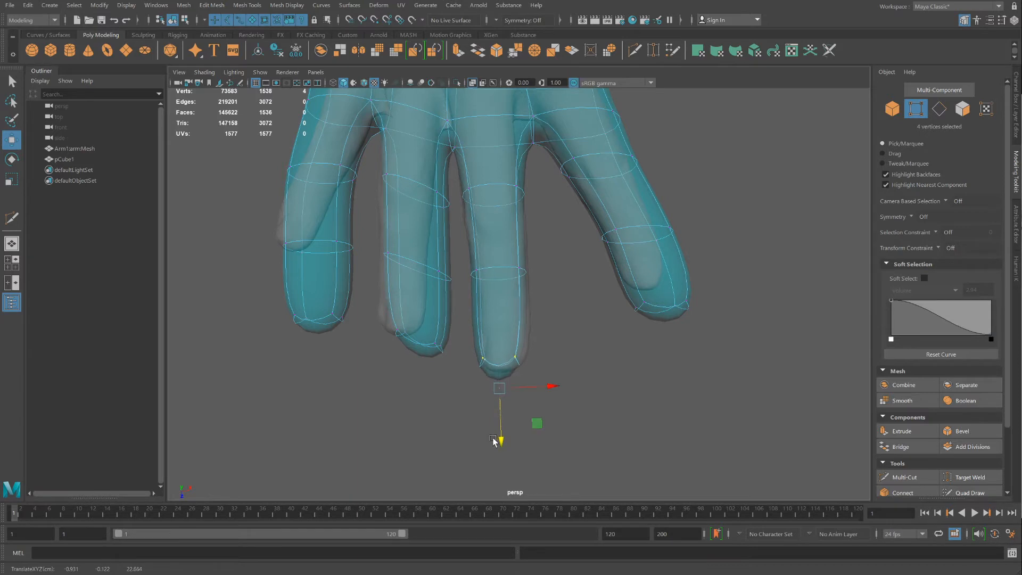
- Shift the ring finger's outer vertices sideways onto the scan and rotate its outer joint loop square to the finger
middle_click_drag(467, 359, 552, 386, "alt")
left_click_drag(549, 397, 458, 270)
left_click_drag(563, 341, 523, 302)
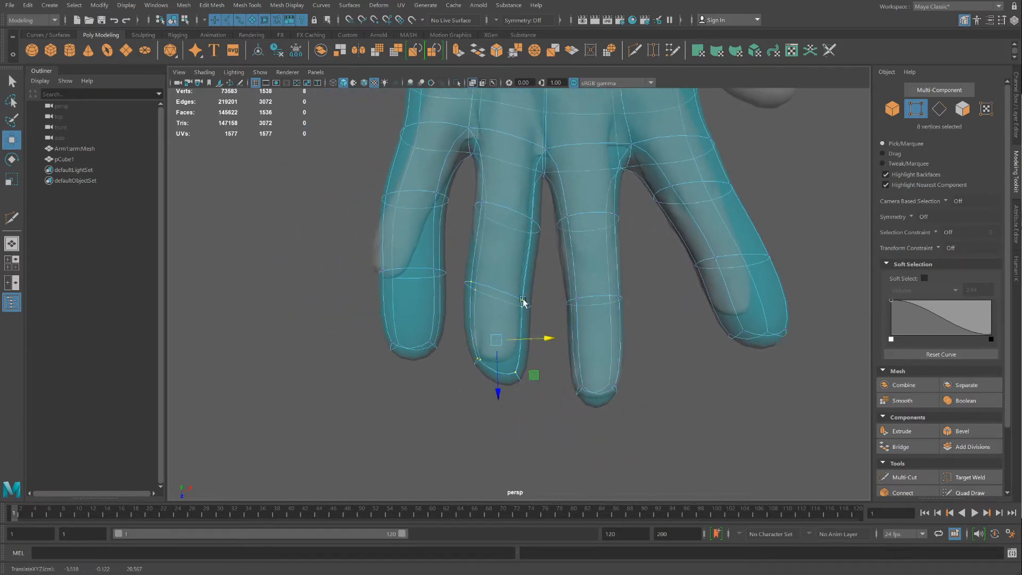
left_click_drag(463, 281, 535, 314)
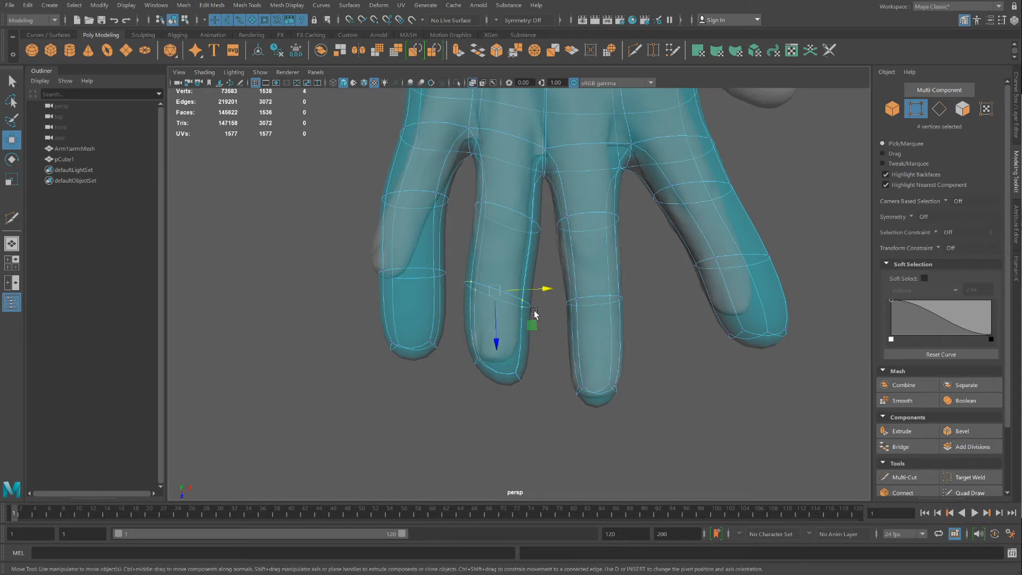
left_click(12, 159)
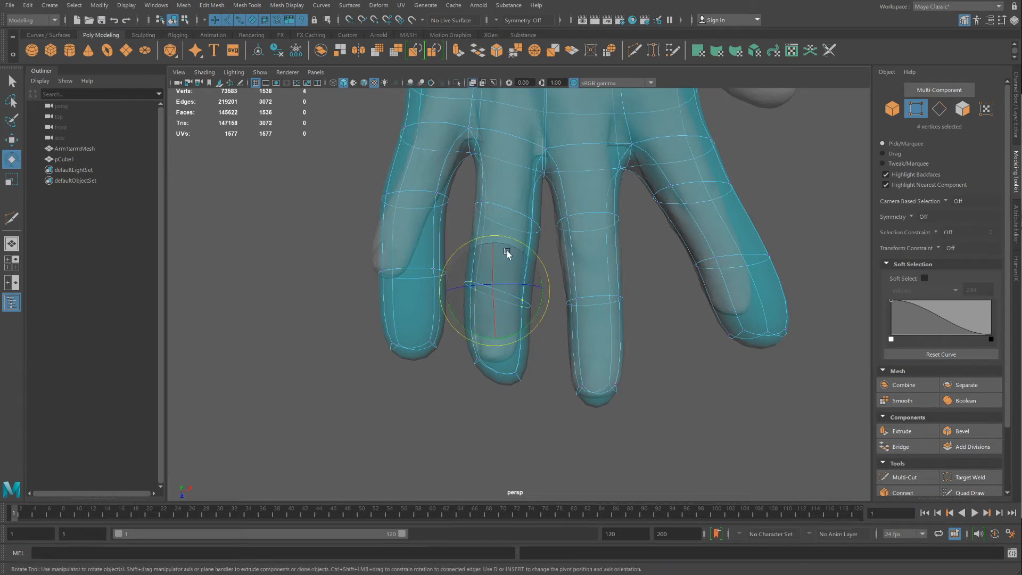
mouse_move(461, 246)
left_mouse_down()
mouse_move(446, 261)
mouse_move(455, 258)
left_mouse_up()
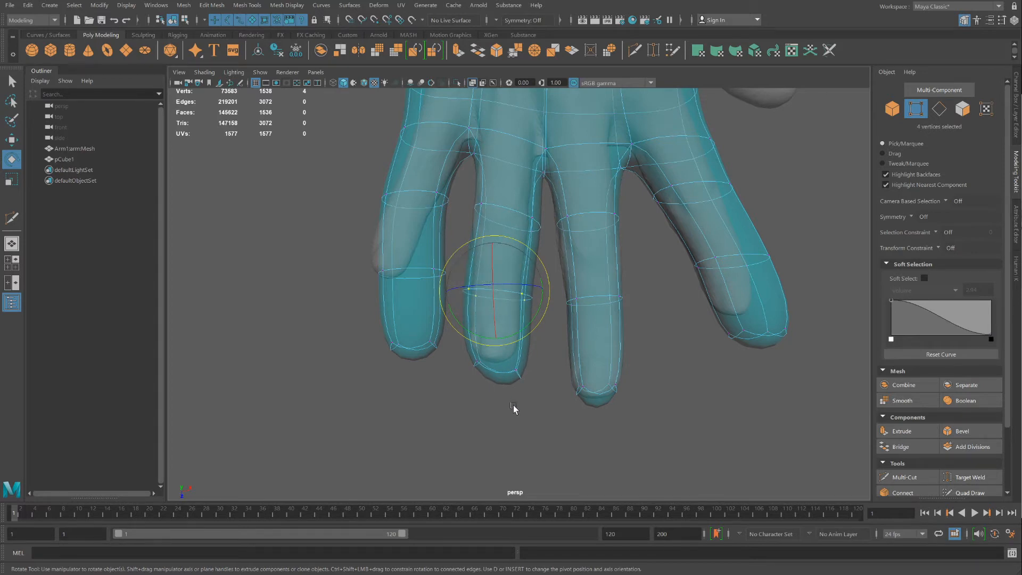
- Align the ring finger's tip vertices with the scan and scale its outer joint loop narrower
left_click_drag(538, 405, 447, 361)
key("w")
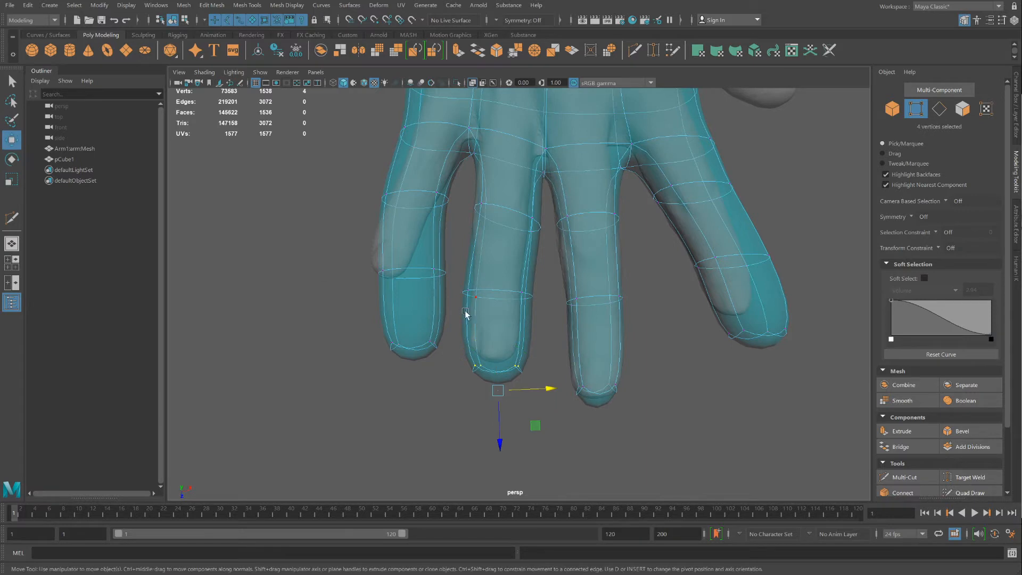
left_click_drag(542, 324, 454, 271)
left_click(11, 181)
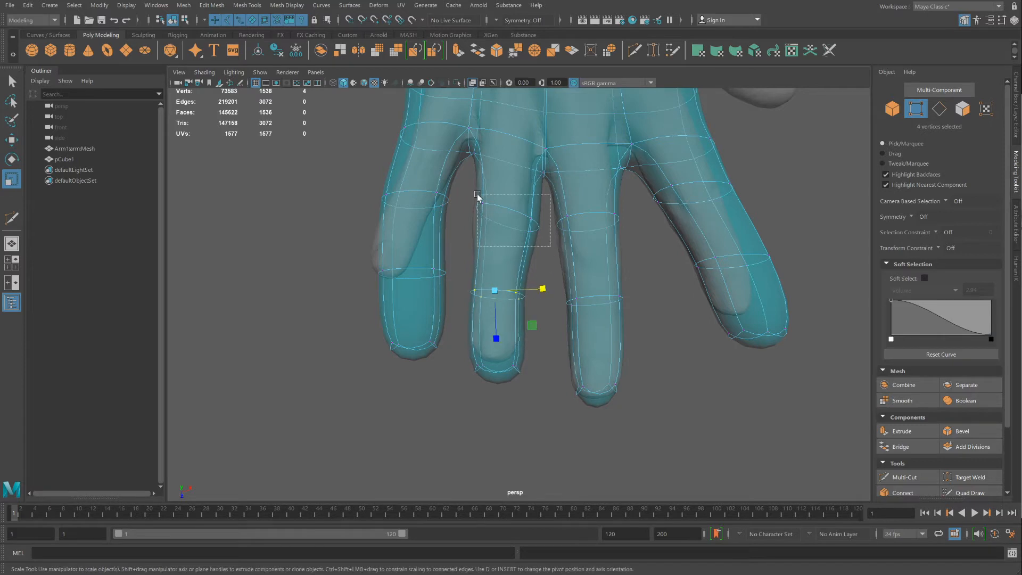
- Rotate the ring finger's inner joint loop square to the finger and move it sideways to center it on the scan
left_click_drag(550, 245, 445, 201)
key("e")
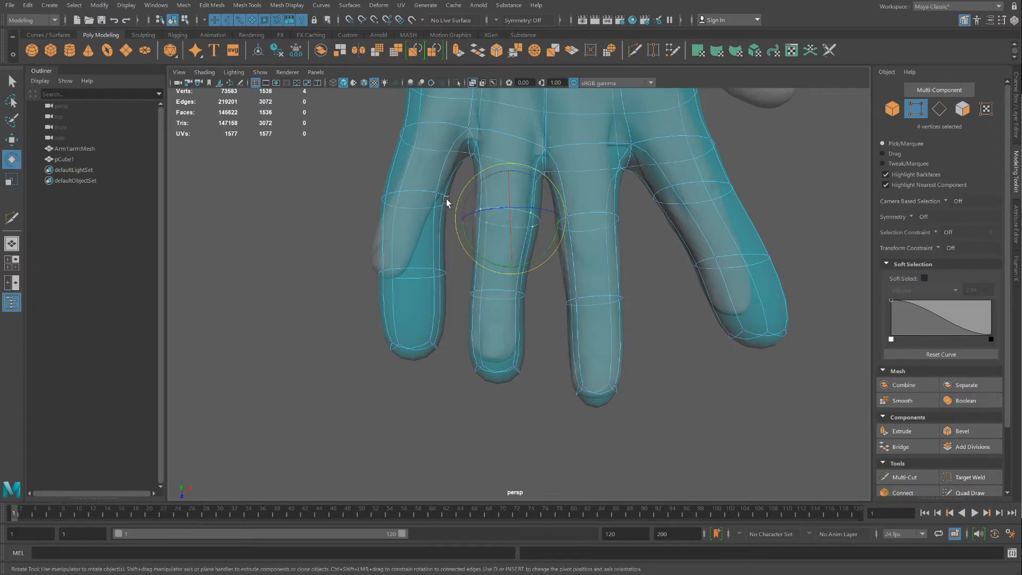
left_click(12, 140)
left_click_drag(563, 220, 430, 238)
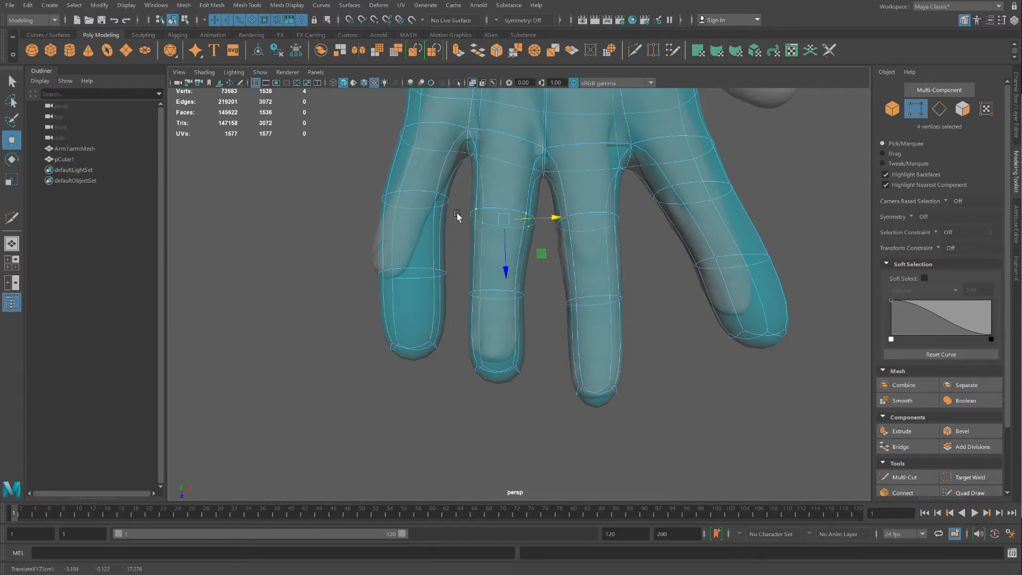
middle_click_drag(456, 213, 471, 236, "shift")
key("ctrl+z")
- Move the little finger's joint loops and outer section sideways and back toward the palm to follow the scanned finger
scroll(459, 222, "down", 4)
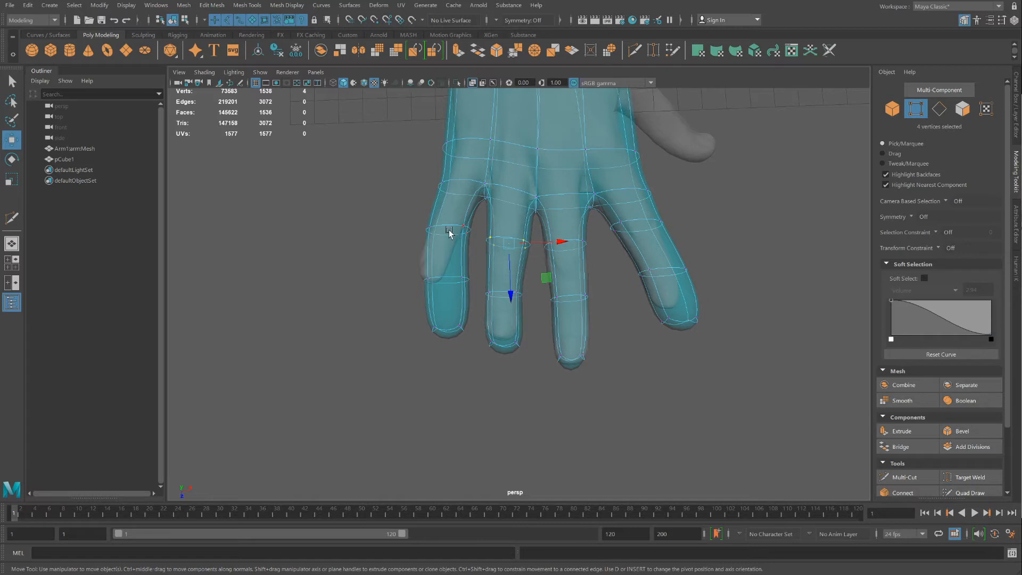
left_click_drag(400, 265, 474, 334)
left_click_drag(409, 215, 474, 239)
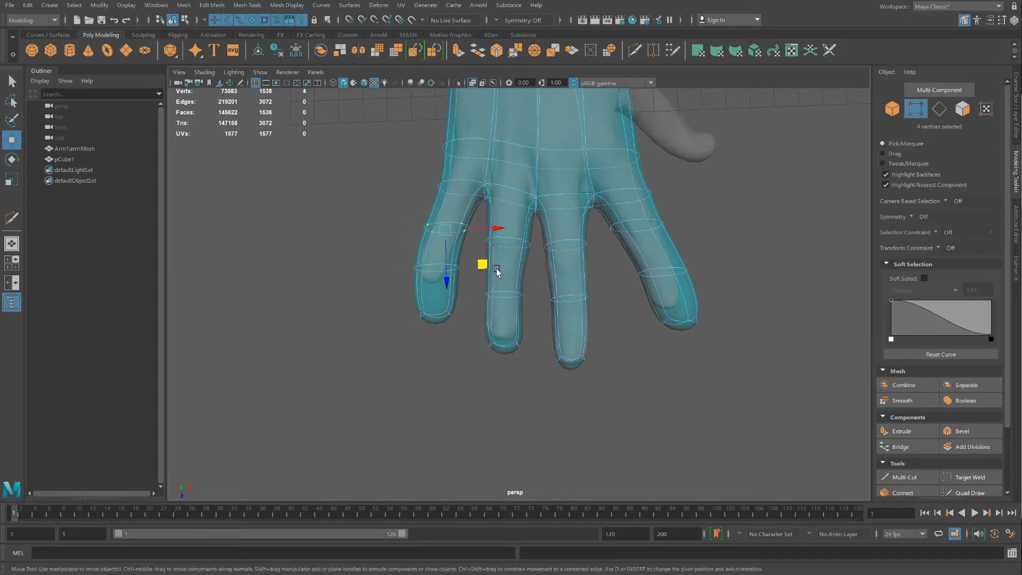
left_click_drag(496, 271, 410, 261)
left_click_drag(472, 297, 478, 266)
- Pull the little finger's tip back to the scanned fingertip and adjust the joint loop and side vertices behind it
left_click_drag(470, 324, 427, 307)
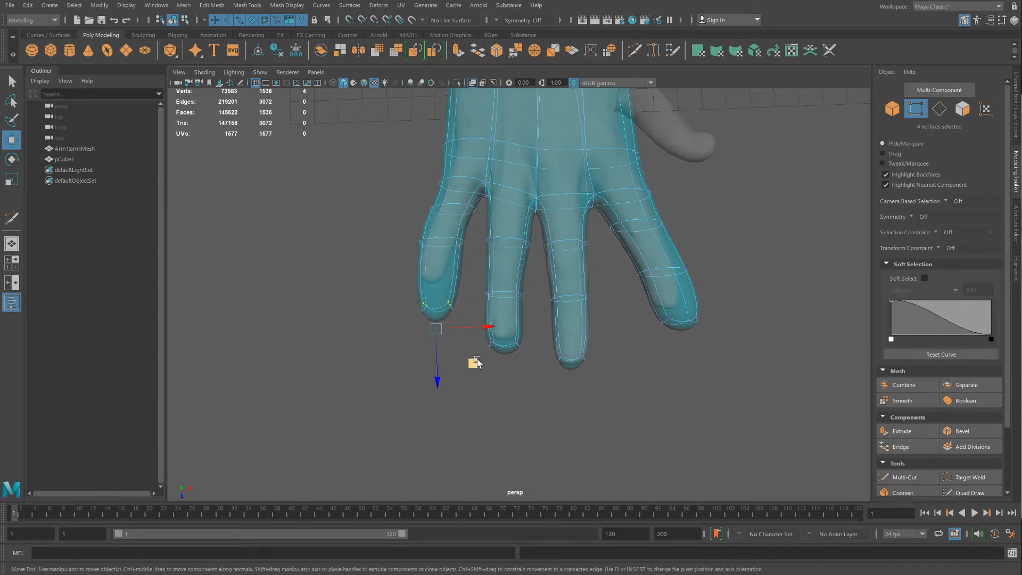
left_click_drag(475, 362, 468, 328)
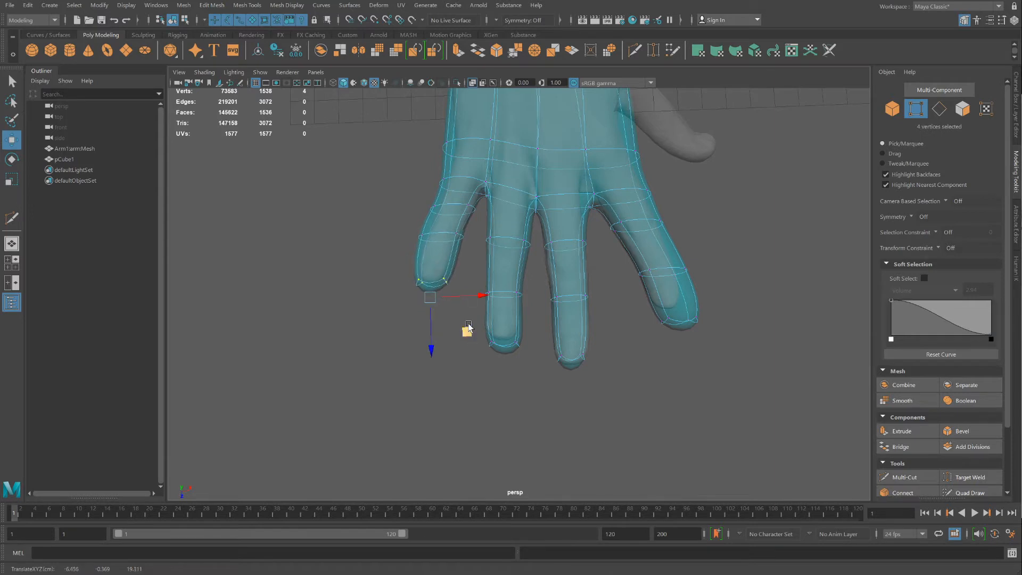
left_click_drag(406, 225, 463, 269)
left_click_drag(421, 197, 473, 250)
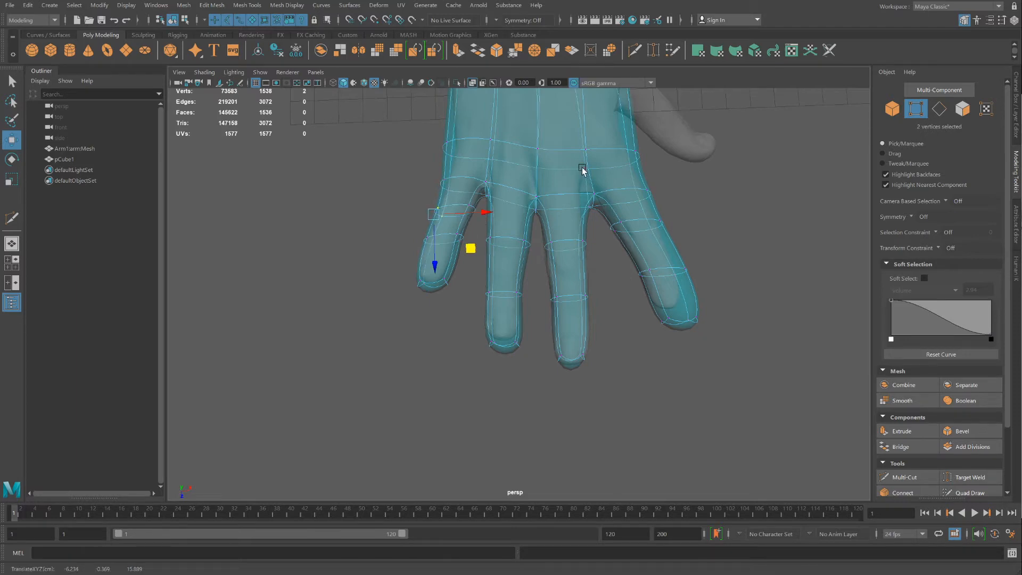
- Select the outer vertices of the fingers in side view and lower them to match the scan's downward finger bend
left_click_drag(620, 292, 508, 239, "alt")
left_click_drag(469, 177, 453, 202)
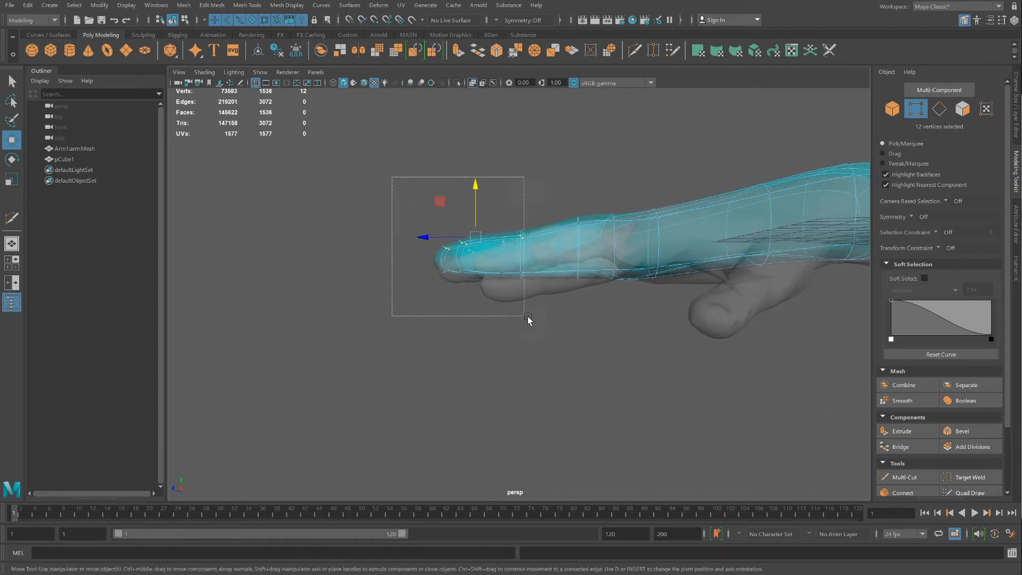
left_click_drag(527, 317, 545, 327)
left_click_drag(480, 198, 480, 218)
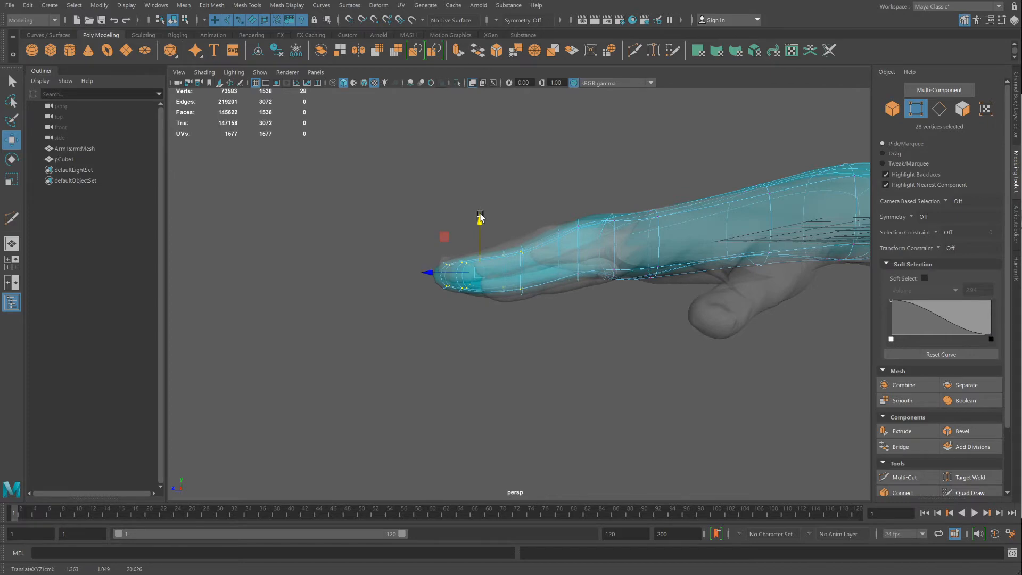
- Slide the inner joint loops of the middle and index fingers along their length to better joint positions
left_click_drag(461, 242, 628, 292, "alt")
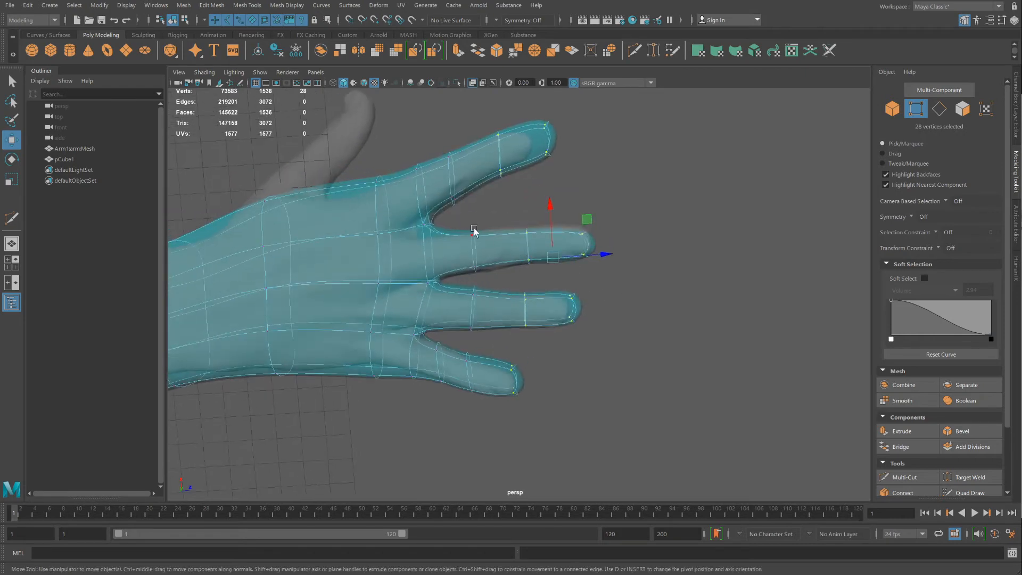
left_click_drag(510, 254, 516, 254)
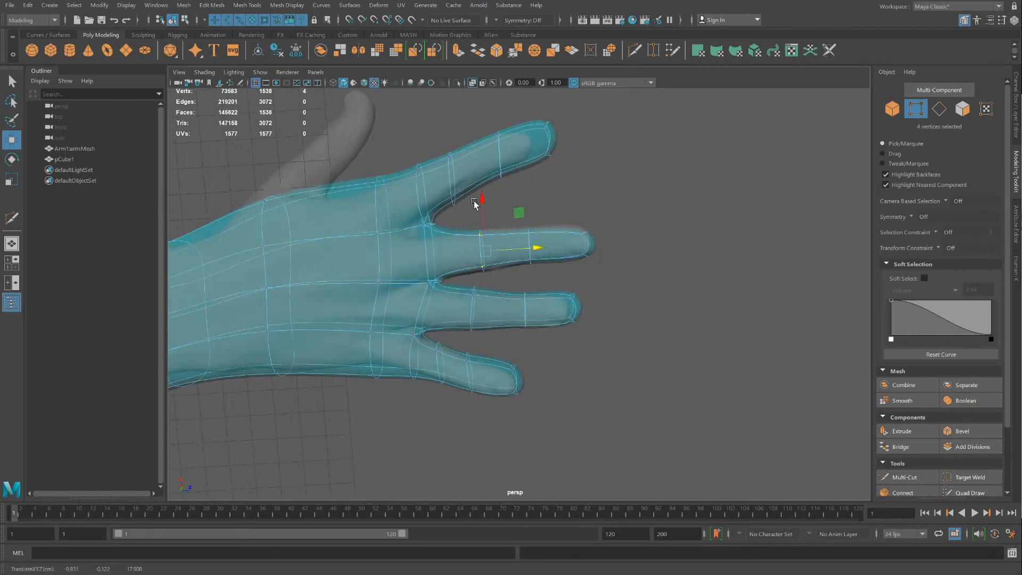
left_click_drag(443, 149, 466, 219)
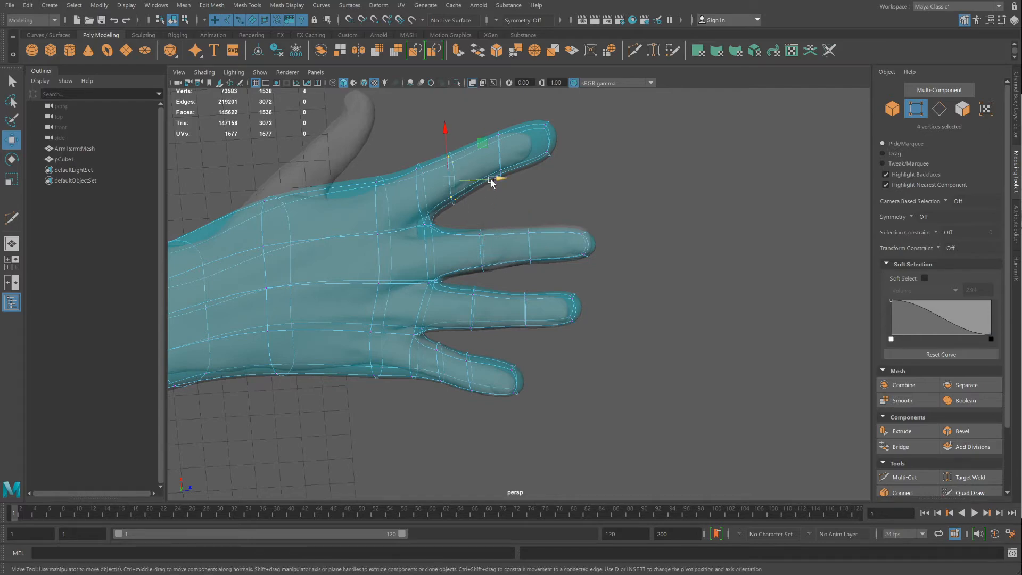
- Move the end vertices of the ring and little fingers in slightly to fit the scanned fingertips
left_click_drag(497, 178, 605, 373, "alt")
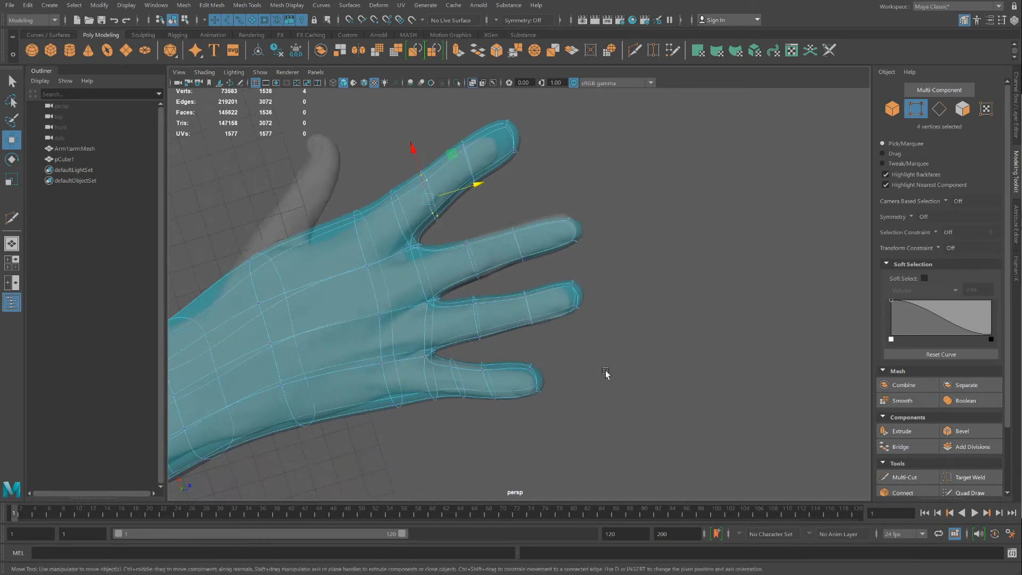
left_click_drag(592, 311, 572, 272)
middle_click_drag(611, 249, 606, 254)
left_click_drag(568, 411, 514, 345)
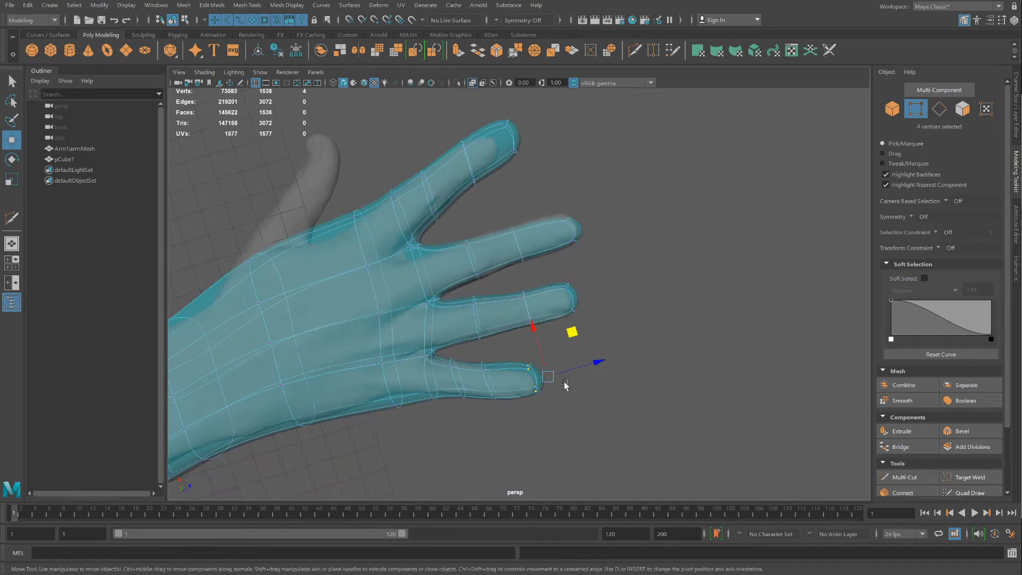
left_click_drag(541, 376, 560, 382, "alt")
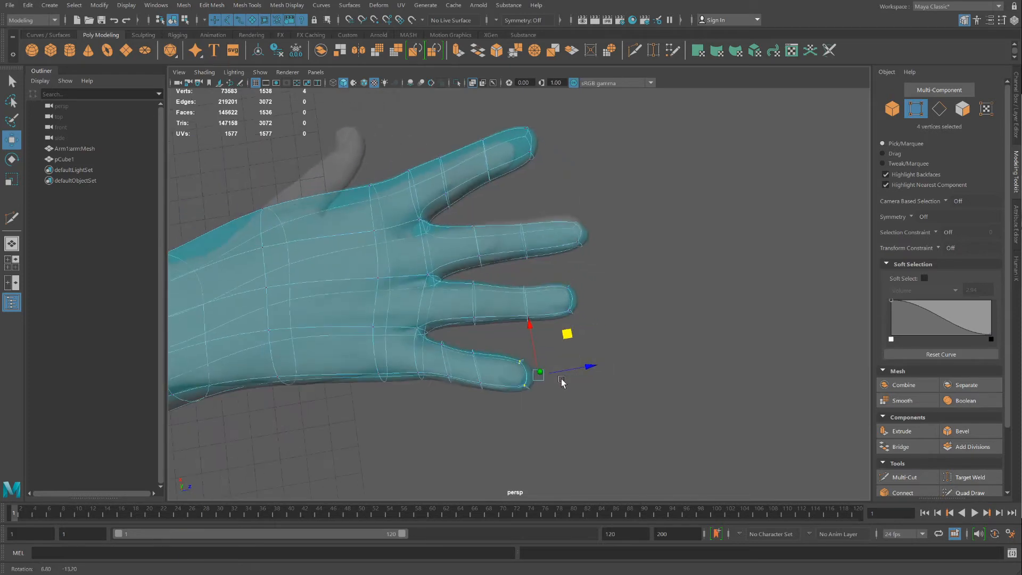
middle_click_drag(568, 335, 559, 342)
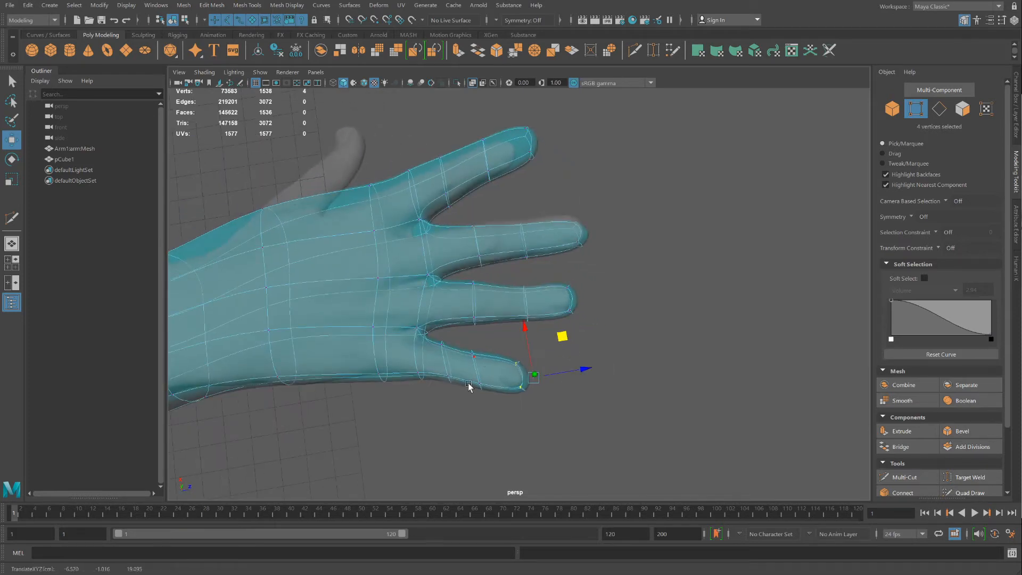
- Inspect the hand mesh on its own with X-Ray off and the scan layer hidden, restoring both the scan and X-Ray shading
left_click_drag(470, 381, 481, 392, "alt")
mouse_move(455, 329)
left_mouse_down()
mouse_move(491, 318)
mouse_move(552, 358)
mouse_move(463, 345)
mouse_move(498, 358)
mouse_move(552, 358)
mouse_move(579, 344)
mouse_move(539, 314)
mouse_move(532, 328)
mouse_move(541, 312)
mouse_move(500, 347)
mouse_move(534, 313)
mouse_move(459, 334)
mouse_move(375, 338)
mouse_move(427, 361)
mouse_move(472, 350)
mouse_move(486, 417)
left_mouse_up()
scroll(472, 349, "down", 5)
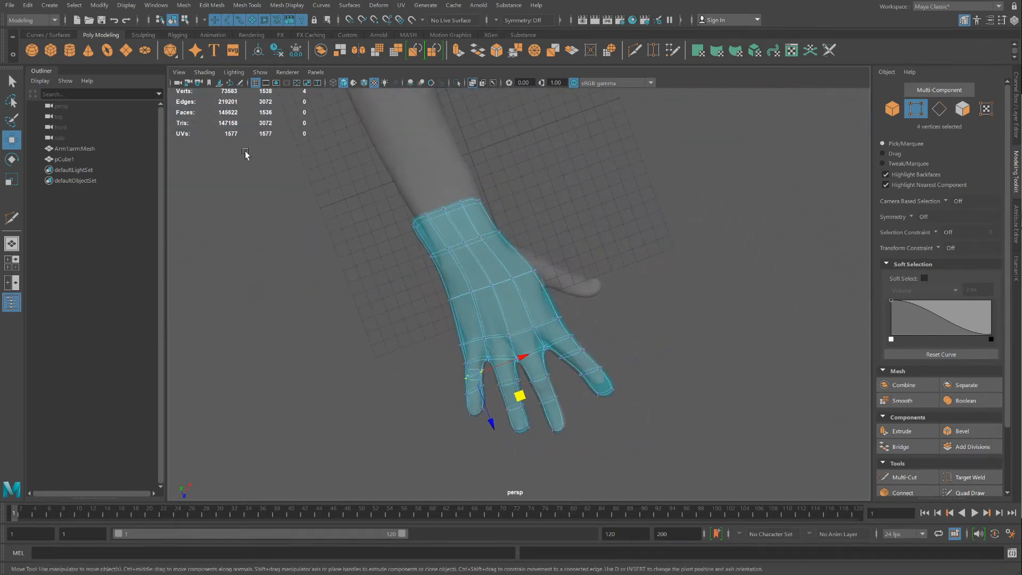
left_click(203, 73)
left_click(197, 177)
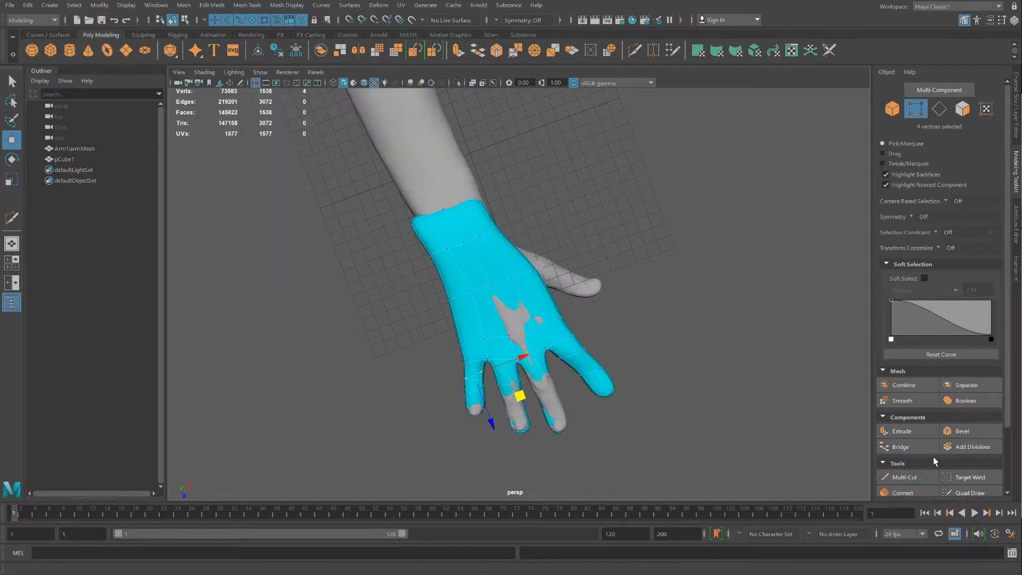
key("ctrl+a")
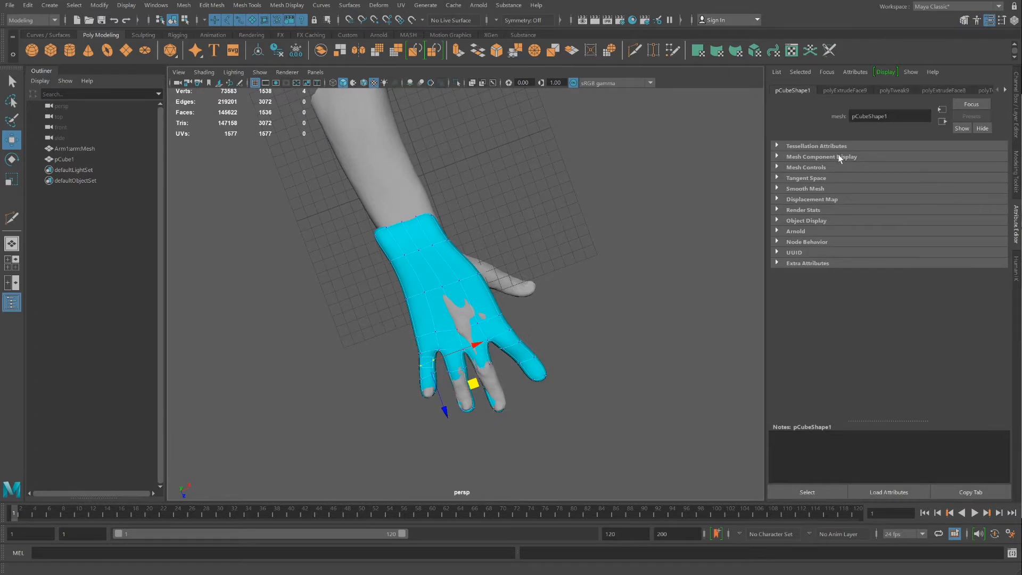
key("ctrl+a")
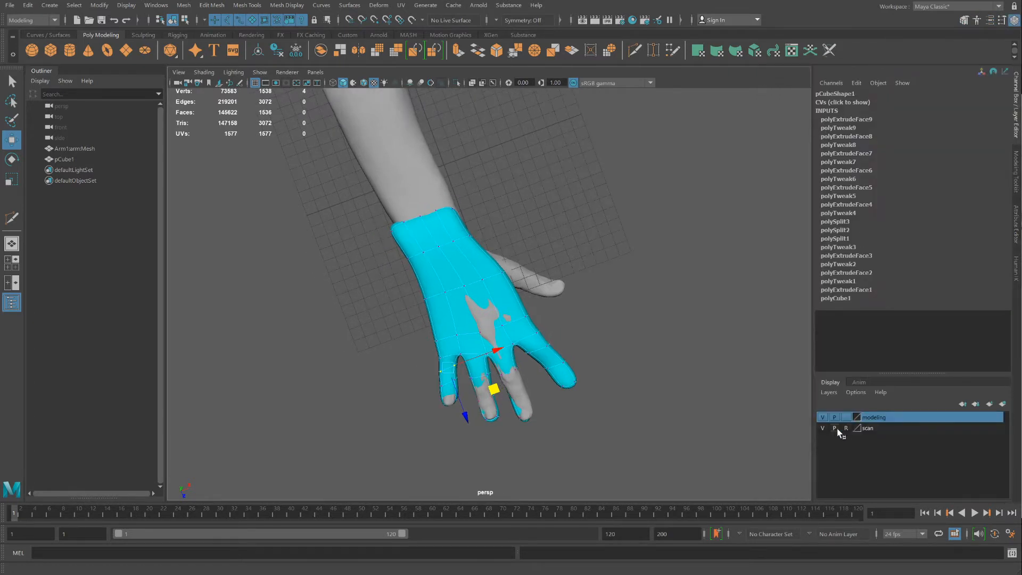
left_click(823, 428)
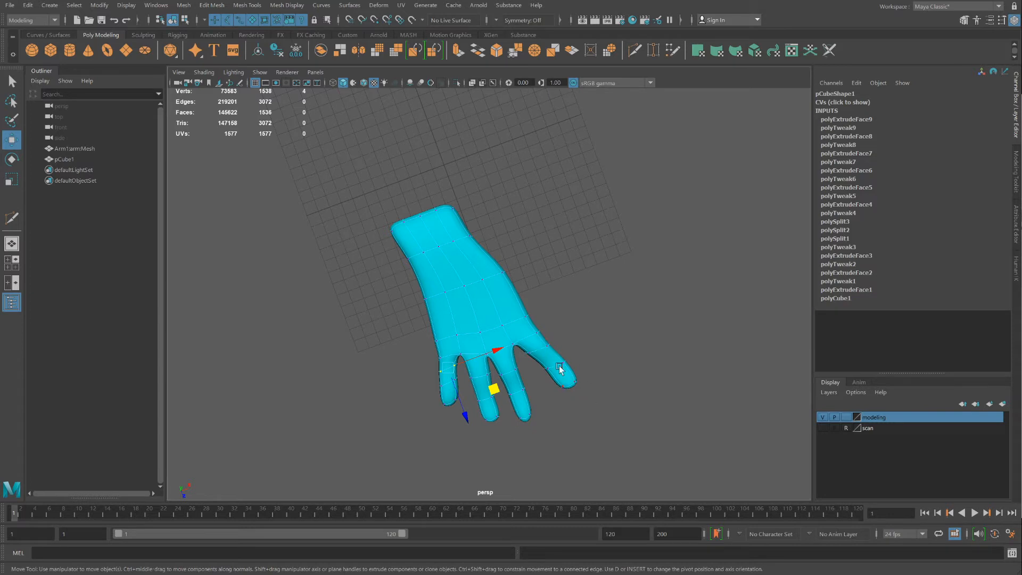
left_click(823, 428)
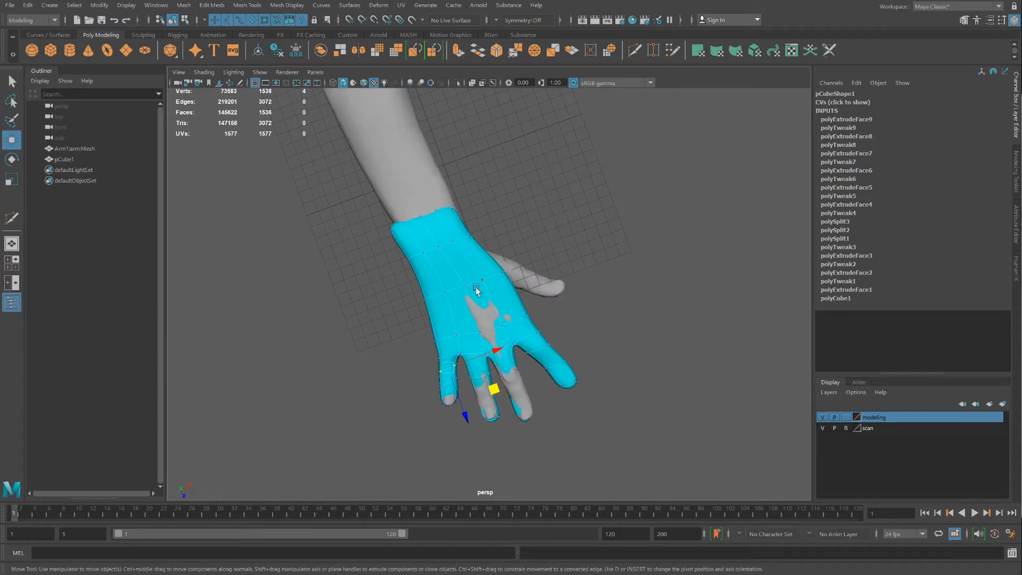
left_click(204, 72)
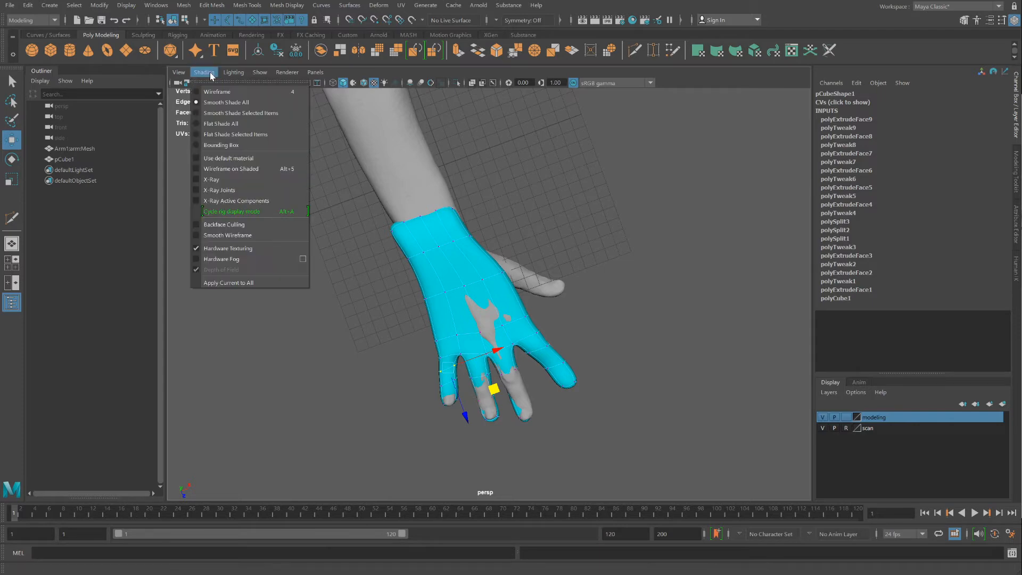
left_click(197, 180)
- Scale down the index finger's two joint loops and fingertip vertices to match the width of the scanned finger
scroll(504, 350, "up", 6)
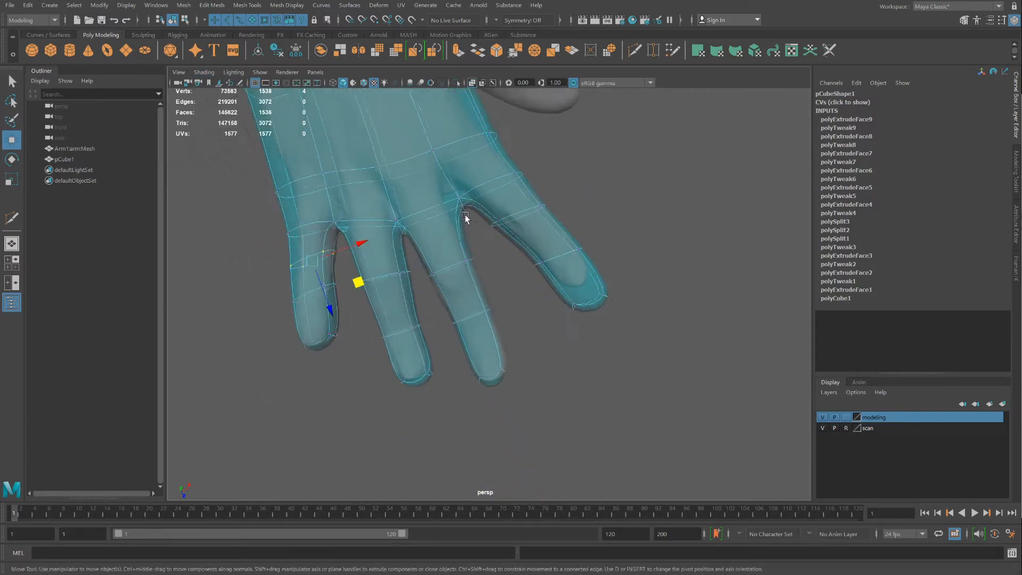
left_click_drag(465, 217, 502, 258, "alt")
left_click_drag(607, 283, 501, 271)
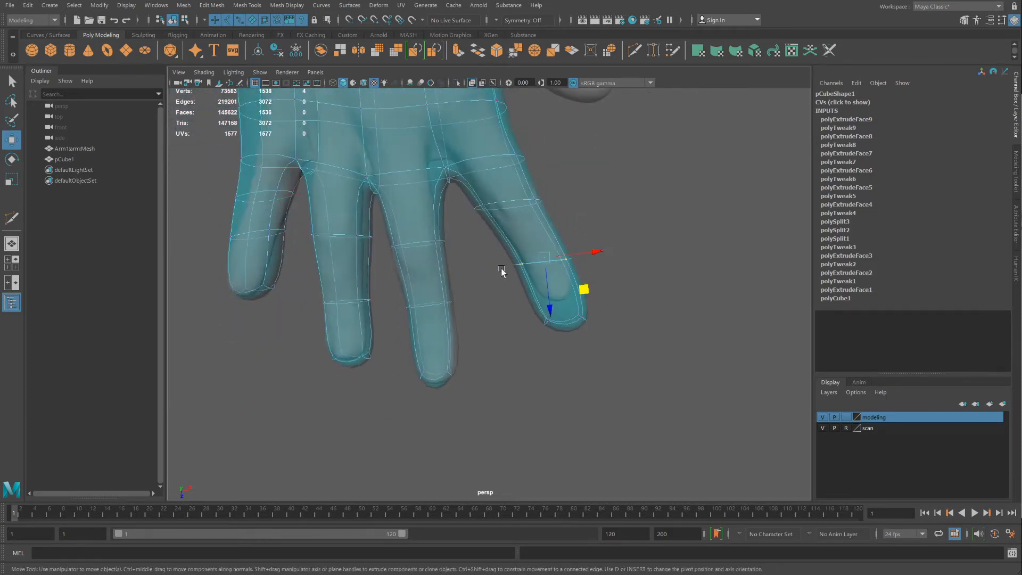
left_click(12, 180)
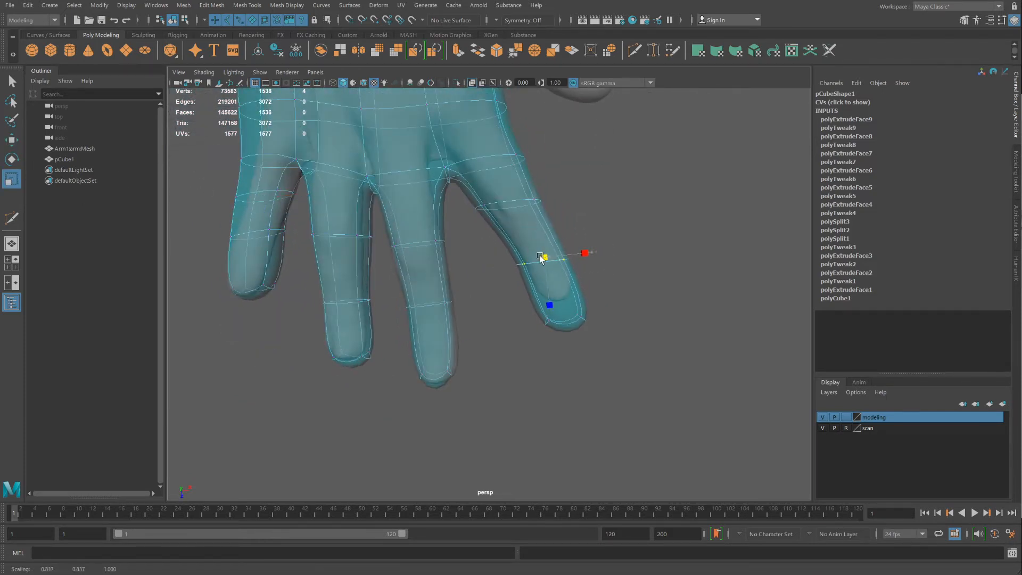
double_click(475, 196)
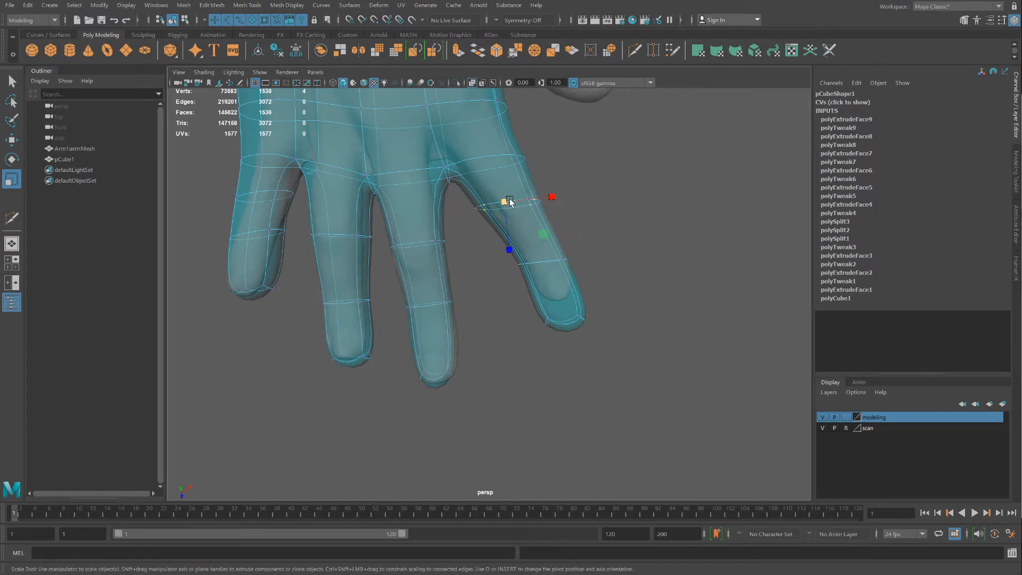
left_click_drag(611, 367, 515, 301)
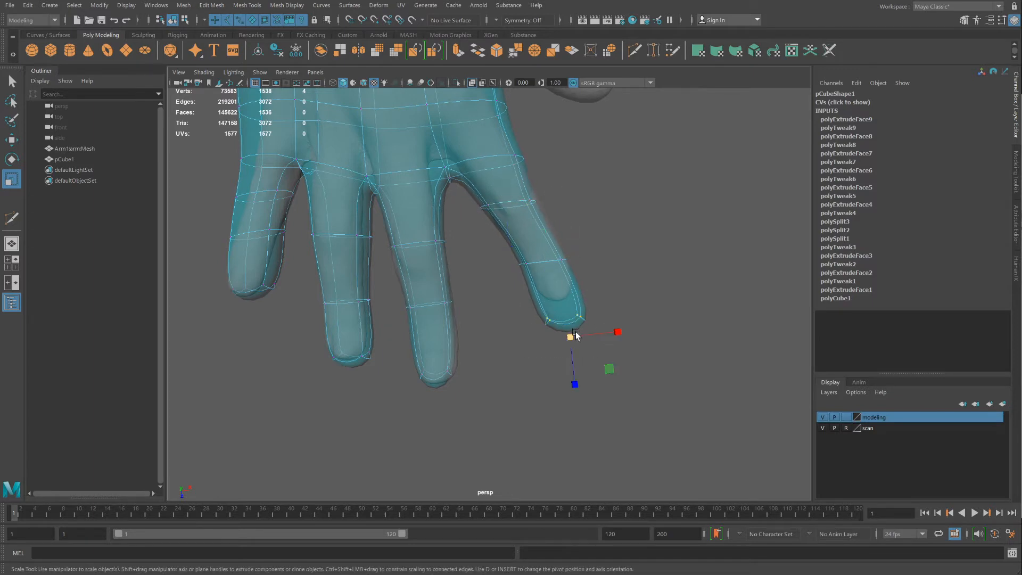
left_click_drag(576, 336, 564, 341)
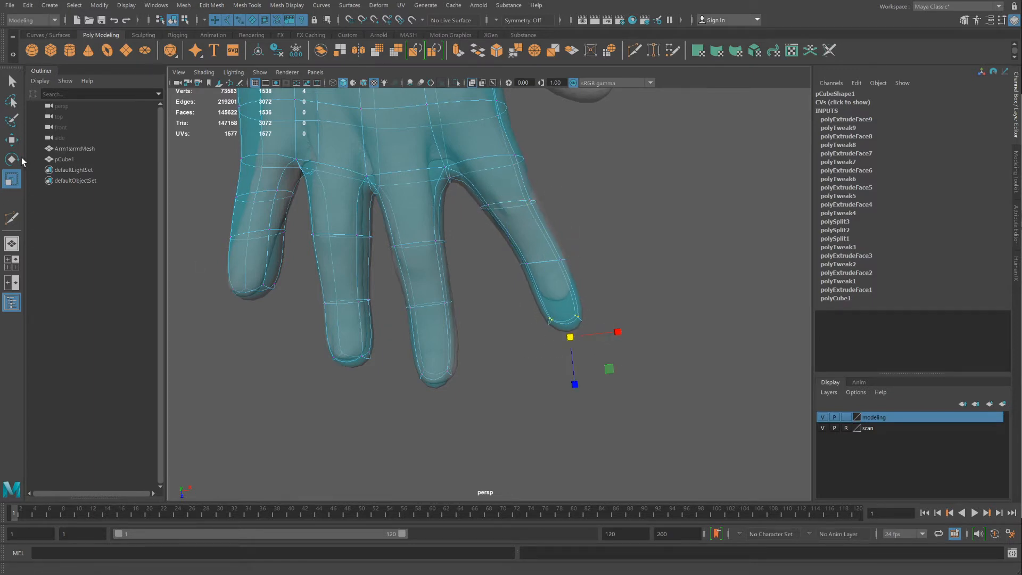
- Move the side vertices of the little finger's tip and outer joint individually to slim the finger to the scan
key("w")
left_click_drag(491, 358, 319, 358, "alt")
left_click_drag(577, 413, 429, 256, "alt")
left_click_drag(584, 241, 585, 243)
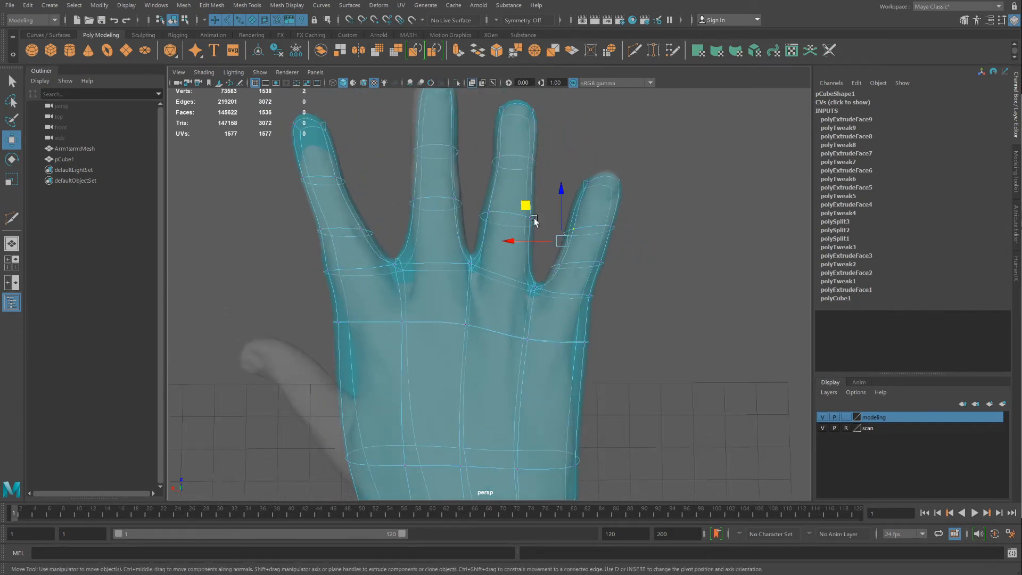
left_click_drag(564, 154, 602, 195)
middle_click_drag(539, 135, 548, 138)
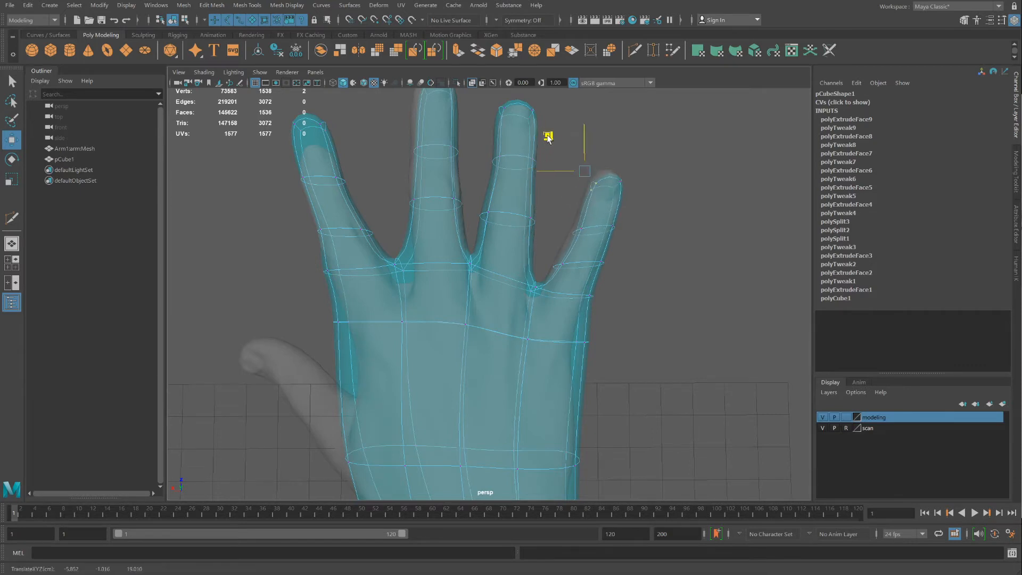
left_click_drag(554, 136, 591, 145)
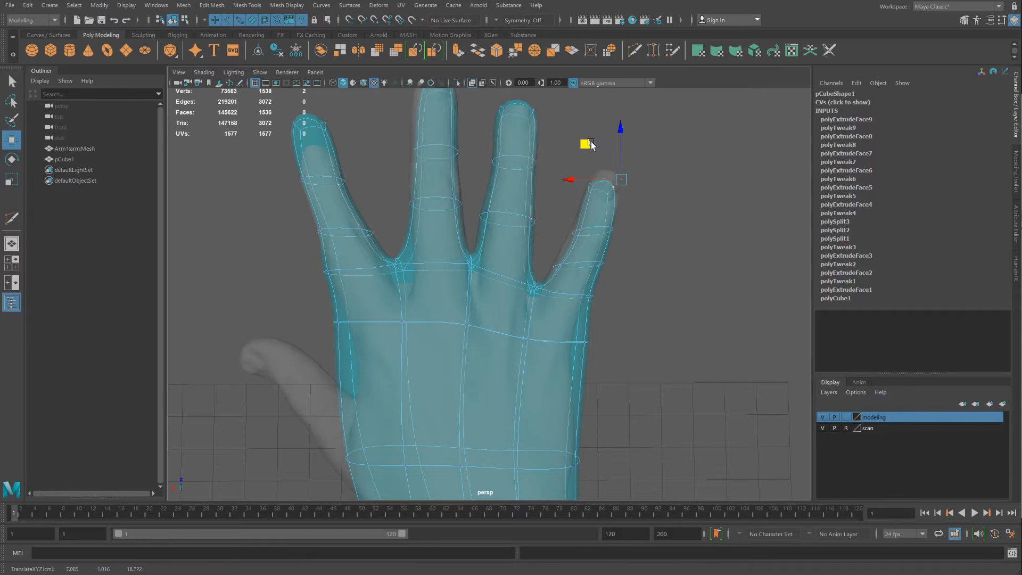
left_click(610, 236)
left_click_drag(577, 198, 575, 207)
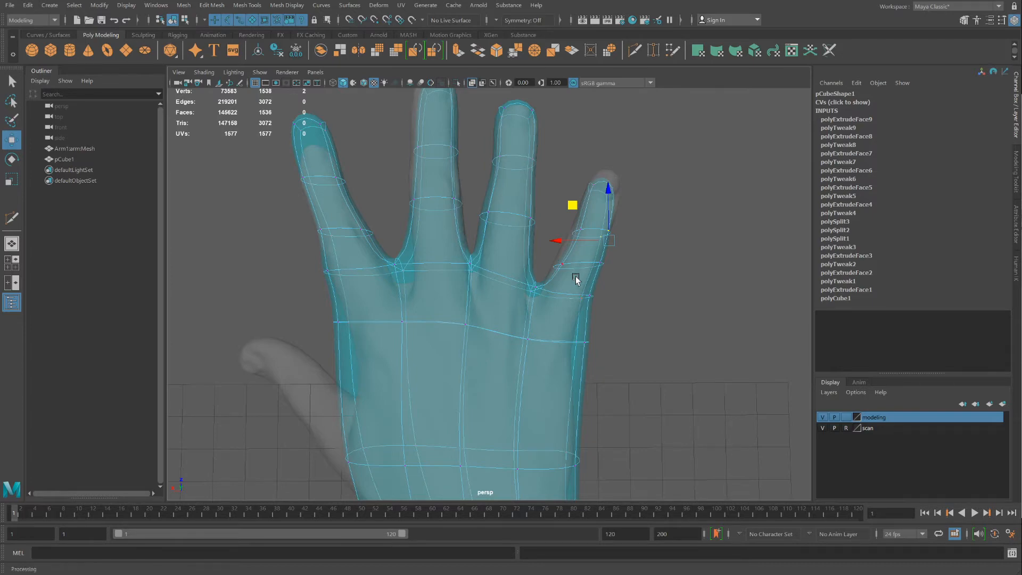
- Switch to face selection and adjust the height of the face on the underside of the little fingertip
scroll(577, 279, "down", 5)
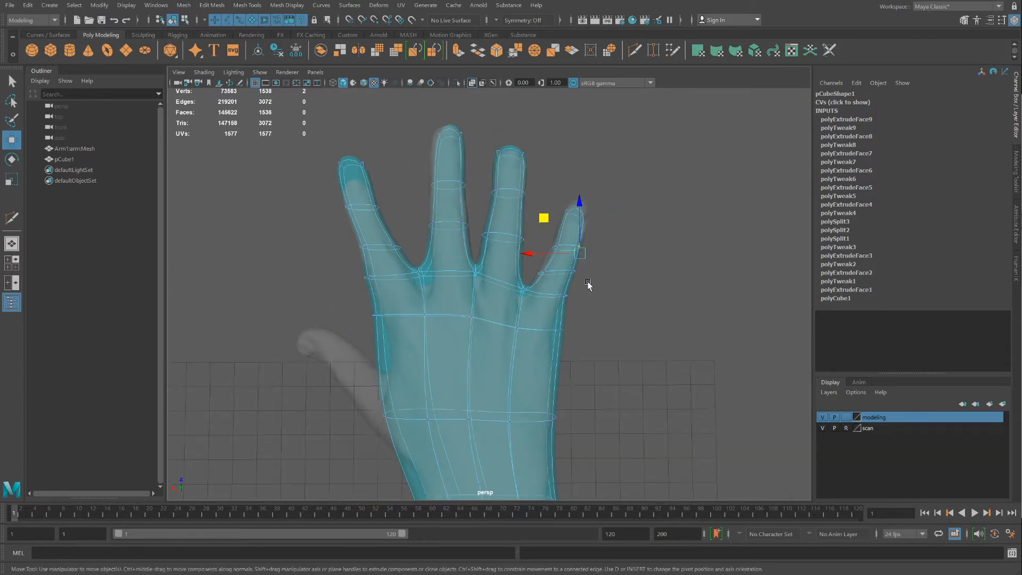
left_click_drag(588, 284, 566, 294, "alt")
right_click_drag(566, 264, 565, 295)
left_click(565, 270)
middle_click_drag(540, 288, 519, 360, "alt")
left_click_drag(548, 301, 556, 352)
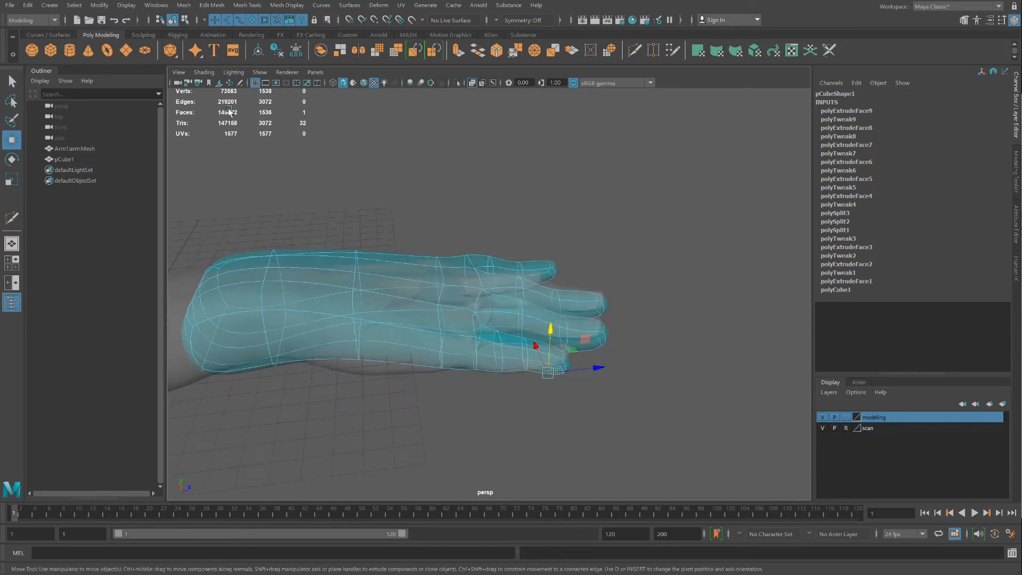
- Turn off X-Ray shading and hide the scan layer so that only the modeled hand is displayed
left_click(204, 73)
left_click(210, 180)
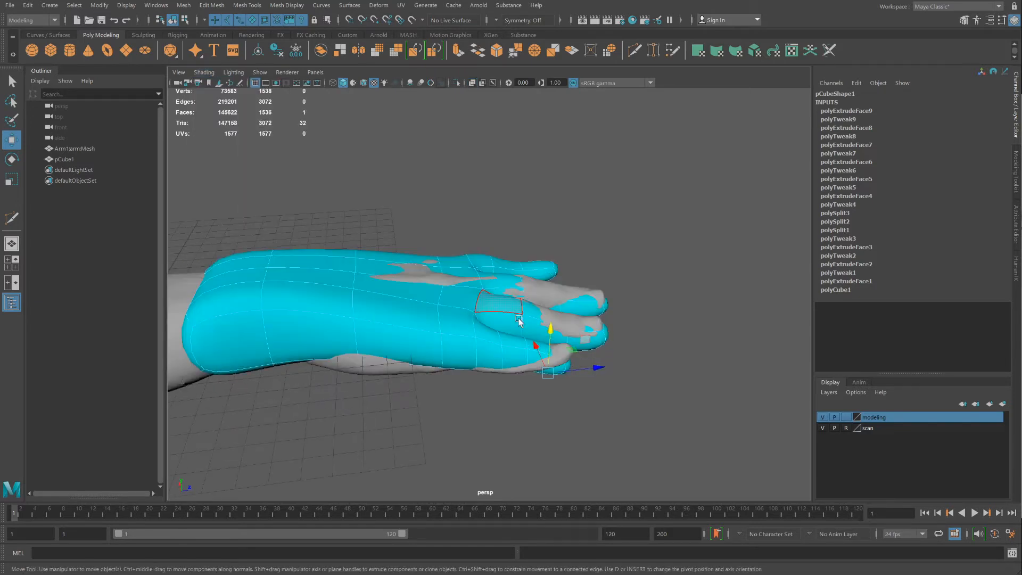
mouse_move(545, 343)
left_mouse_down("alt")
mouse_move(602, 388)
mouse_move(584, 347)
mouse_move(541, 316)
mouse_move(609, 377)
left_mouse_up("alt")
left_click(822, 428)
left_click_drag(552, 324, 604, 297, "alt")
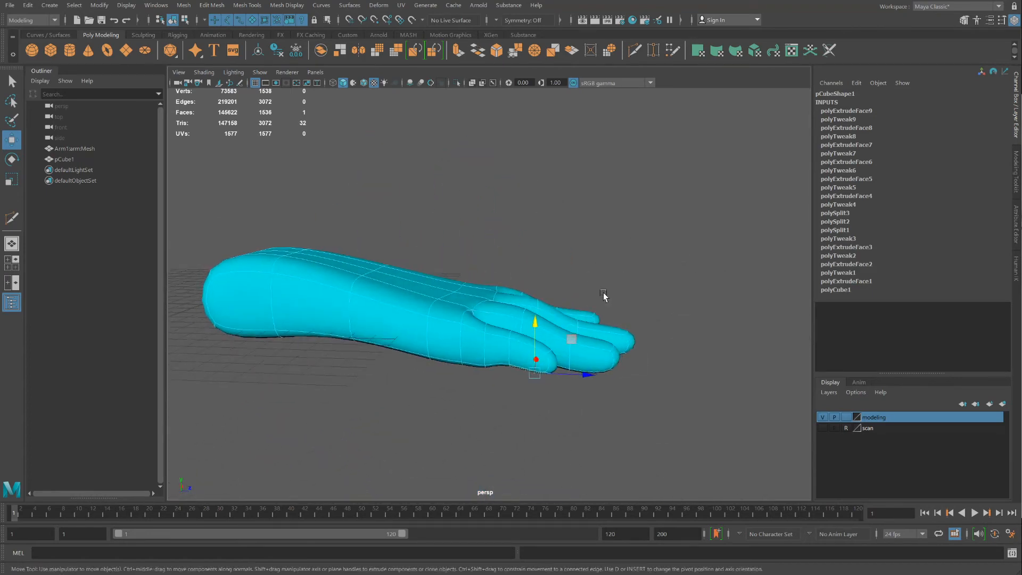
- Switch back to vertex selection and adjust the four end vertices of the little finger
left_click(501, 354)
right_click_drag(500, 297, 474, 301)
left_click_drag(477, 303, 494, 302, "alt")
left_click_drag(500, 358, 457, 348, "alt")
left_click(489, 278, "shift")
left_click_drag(503, 315, 554, 344)
left_click_drag(554, 344, 611, 372, "alt")
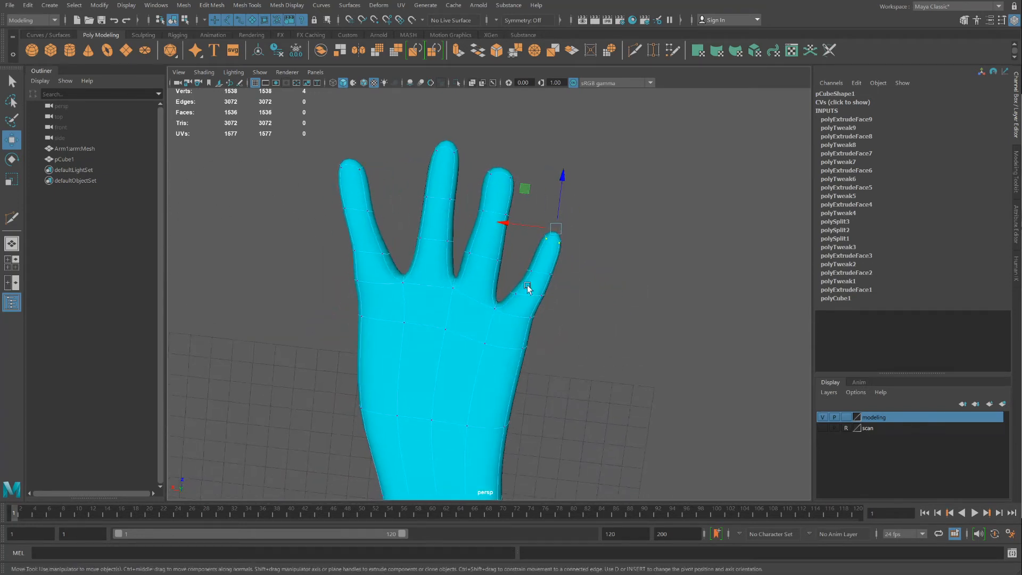
- Reposition the side vertices at the tips of the ring and middle fingers to make both fingertips fuller
middle_click_drag(492, 266, 488, 358, "alt")
scroll(473, 305, "up", 1)
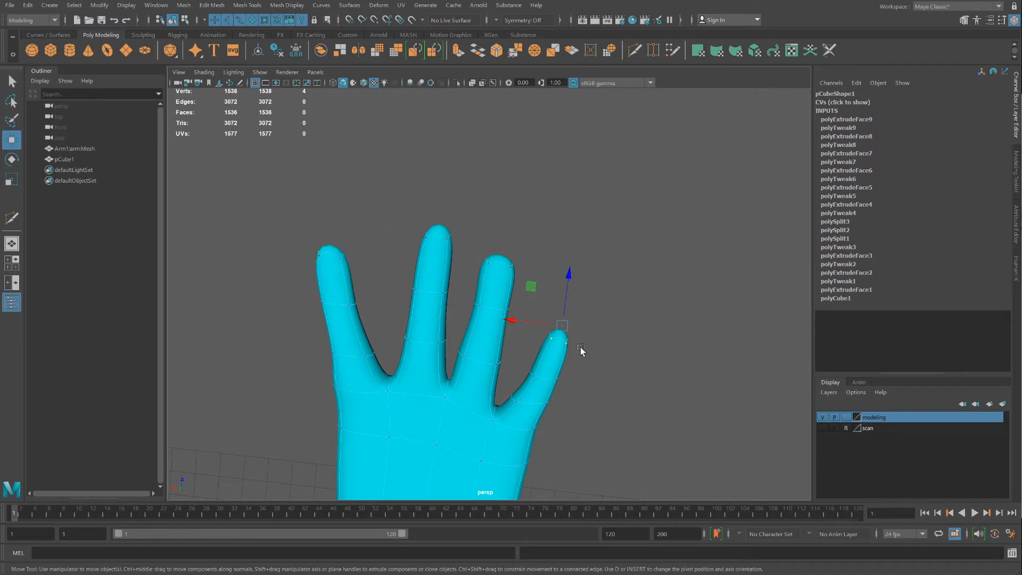
left_click_drag(478, 254, 500, 277)
middle_click_drag(441, 204, 452, 209)
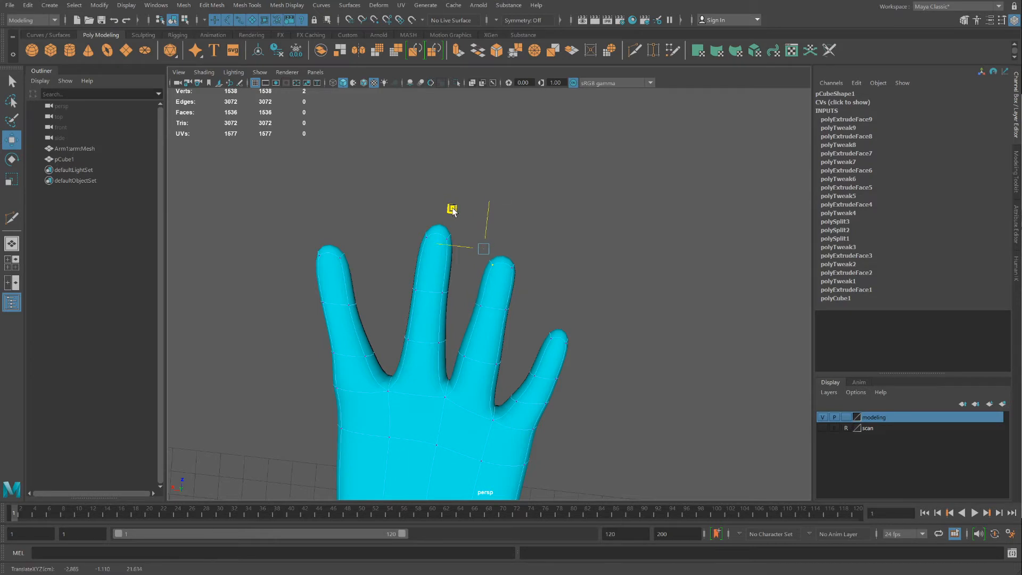
left_click_drag(425, 233, 430, 246)
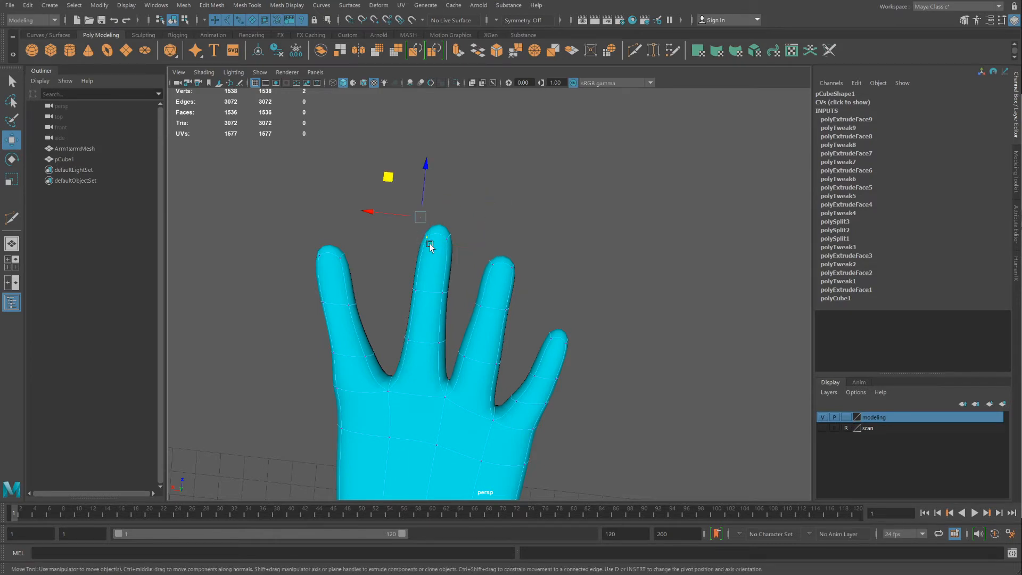
left_click_drag(388, 177, 380, 184)
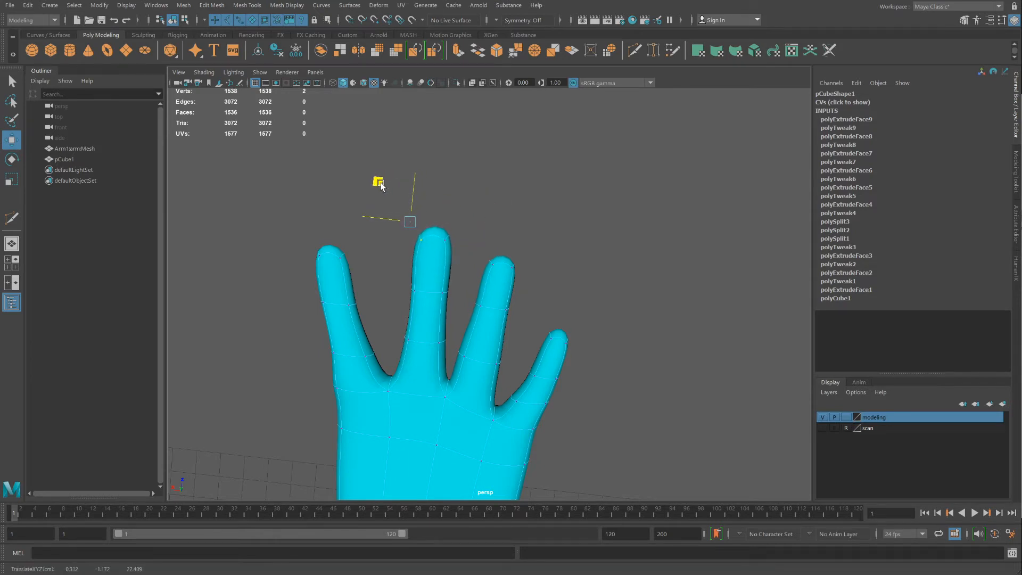
left_click_drag(481, 253, 496, 269)
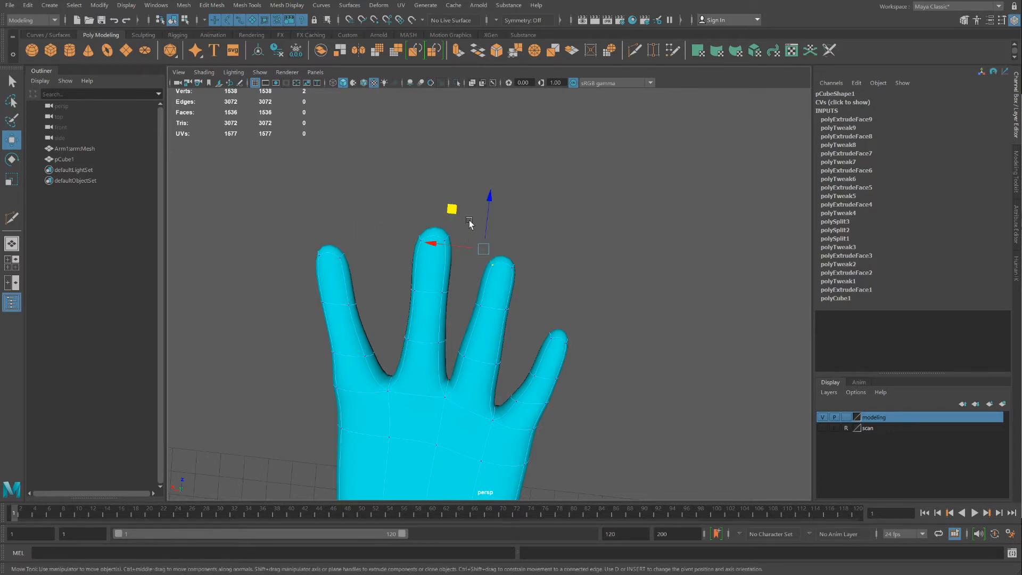
left_click_drag(454, 211, 447, 216)
- Move the inner side vertices at the tips of the little and index fingers outward slightly to widen them
left_click_drag(570, 344, 548, 325)
left_click_drag(519, 287, 515, 288)
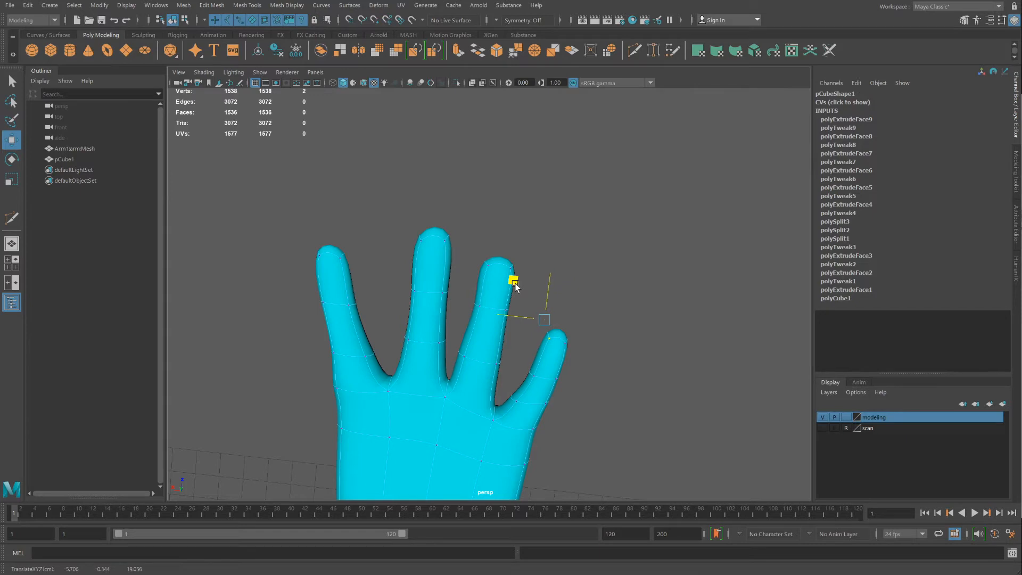
left_click_drag(345, 259, 336, 249)
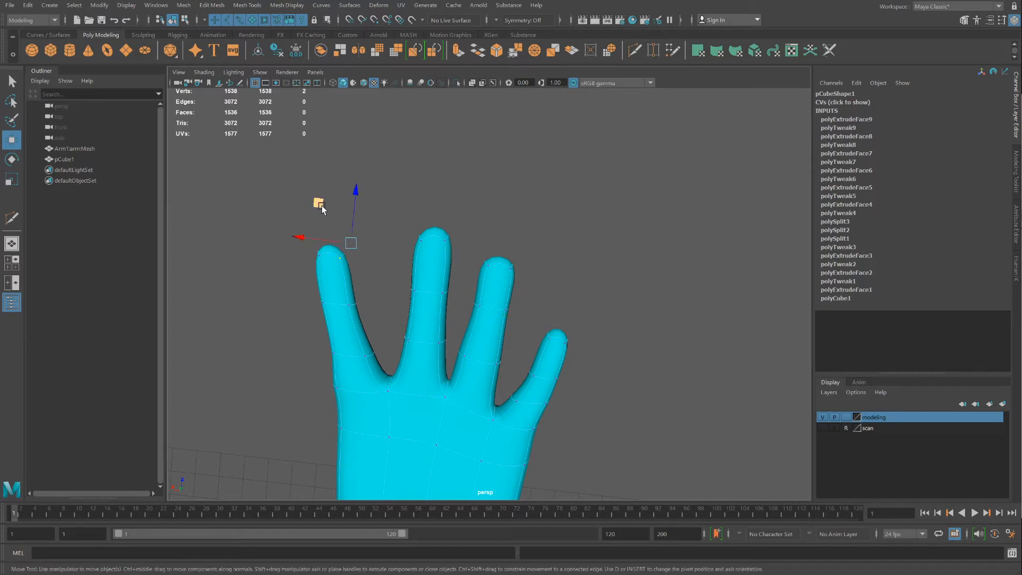
left_click_drag(321, 208, 325, 207)
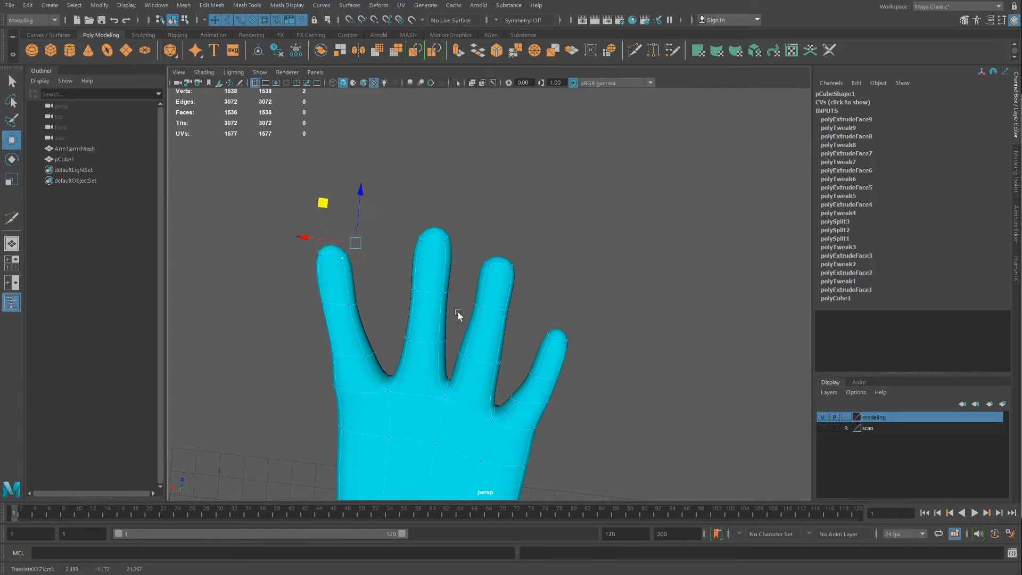
- Select the index finger's joint and tip vertices and shift them toward the middle finger to correct the finger's direction
left_click_drag(459, 315, 463, 337, "alt")
left_click_drag(484, 371, 331, 372, "alt")
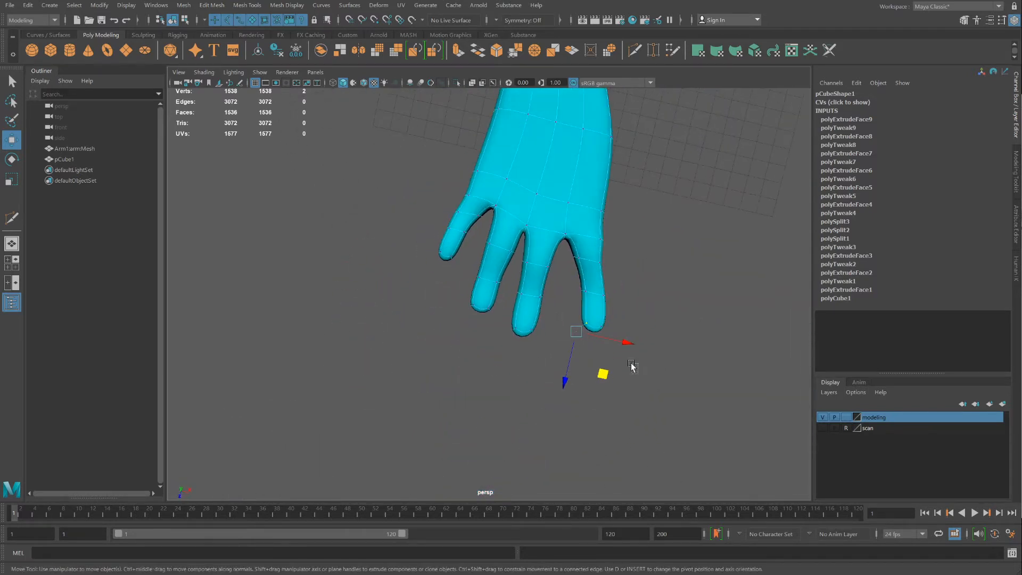
left_click_drag(631, 366, 562, 259)
left_click_drag(617, 341, 560, 278)
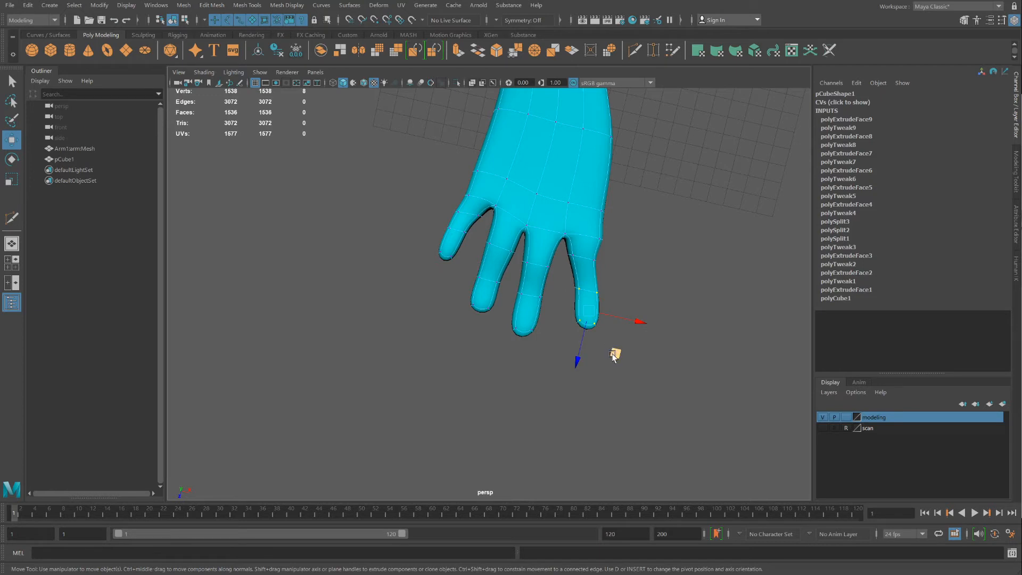
left_click_drag(613, 356, 565, 381)
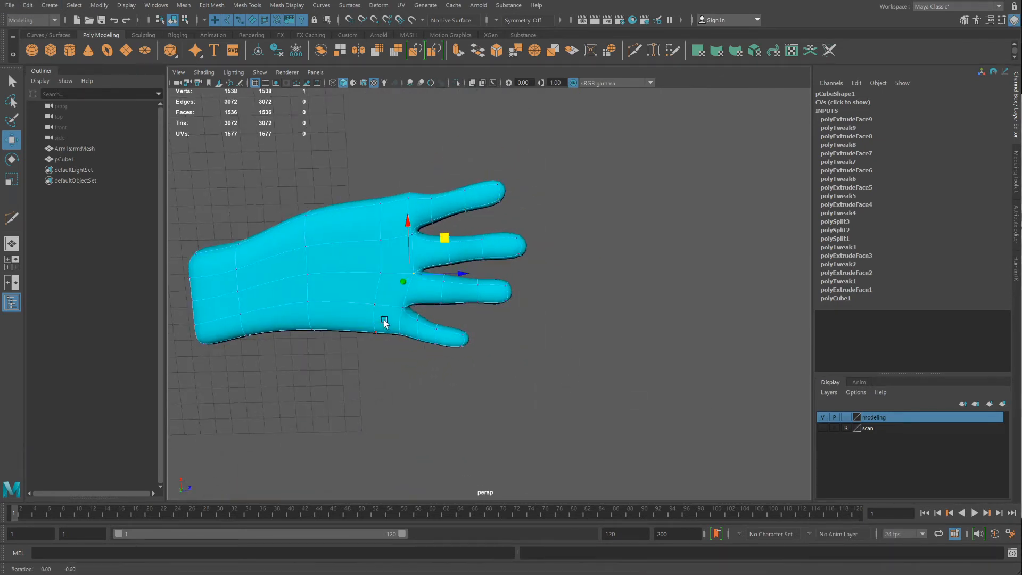
left_click_drag(383, 321, 376, 292, "alt")
scroll(376, 291, "up", 3)
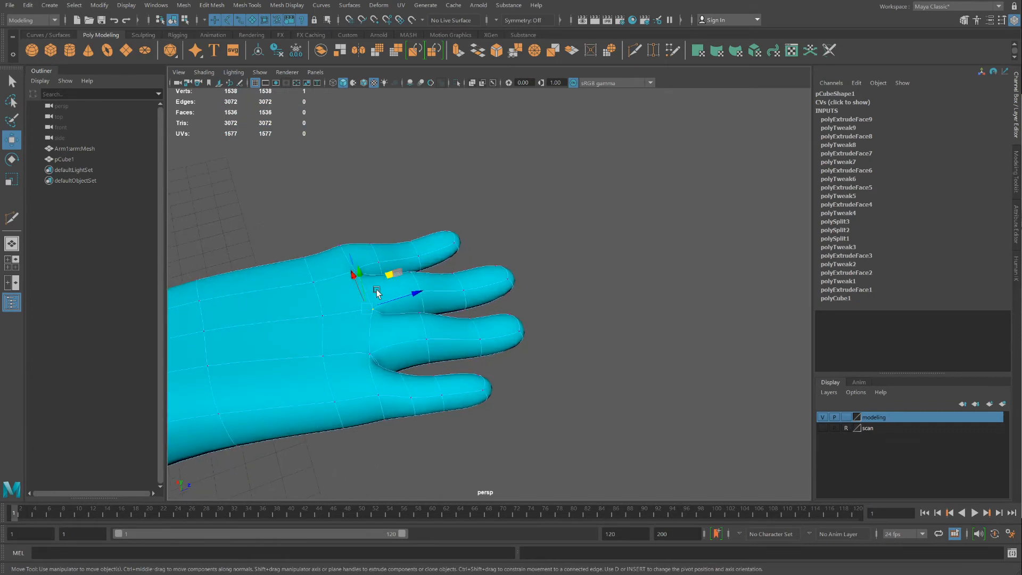
middle_click_drag(377, 292, 459, 193, "alt")
mouse_move(411, 213)
left_mouse_down("alt")
mouse_move(429, 215)
mouse_move(427, 226)
left_mouse_up("alt")
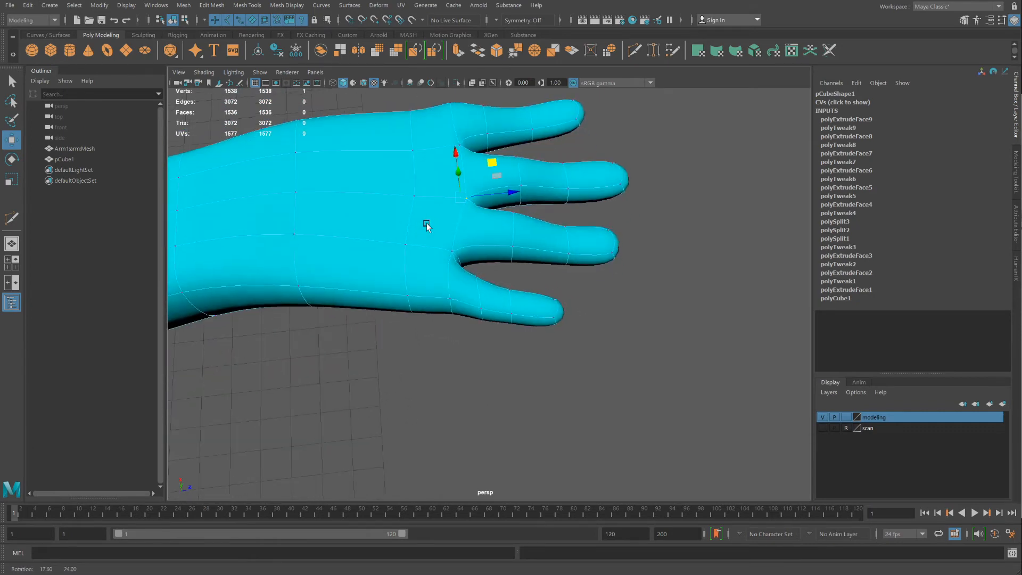
- Try to form a knuckle by lowering the face behind the index finger slightly, extruding it and raising the extruded face
left_click(450, 297)
left_click_drag(450, 297, 436, 245, "alt")
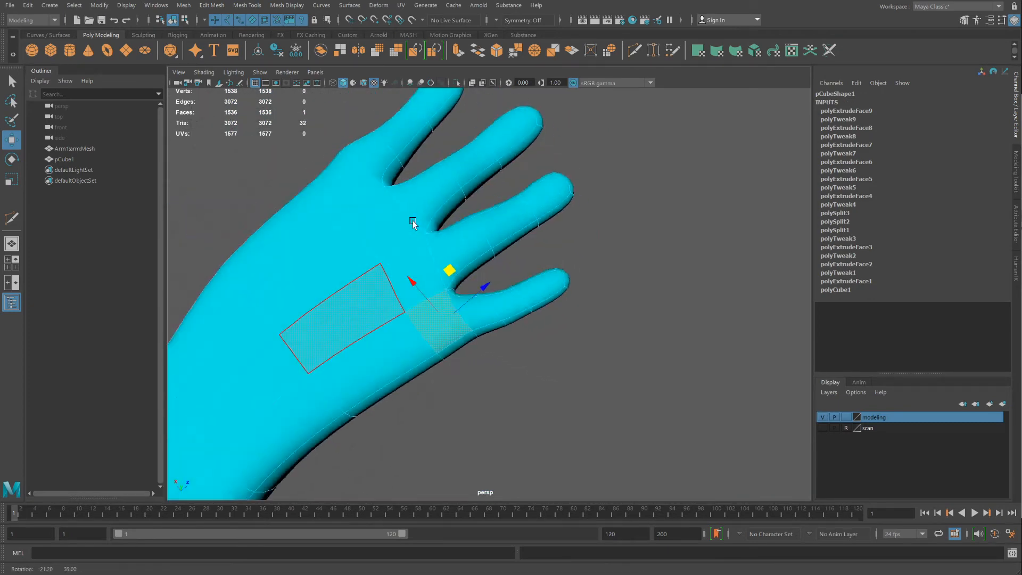
left_click_drag(413, 223, 429, 236, "alt")
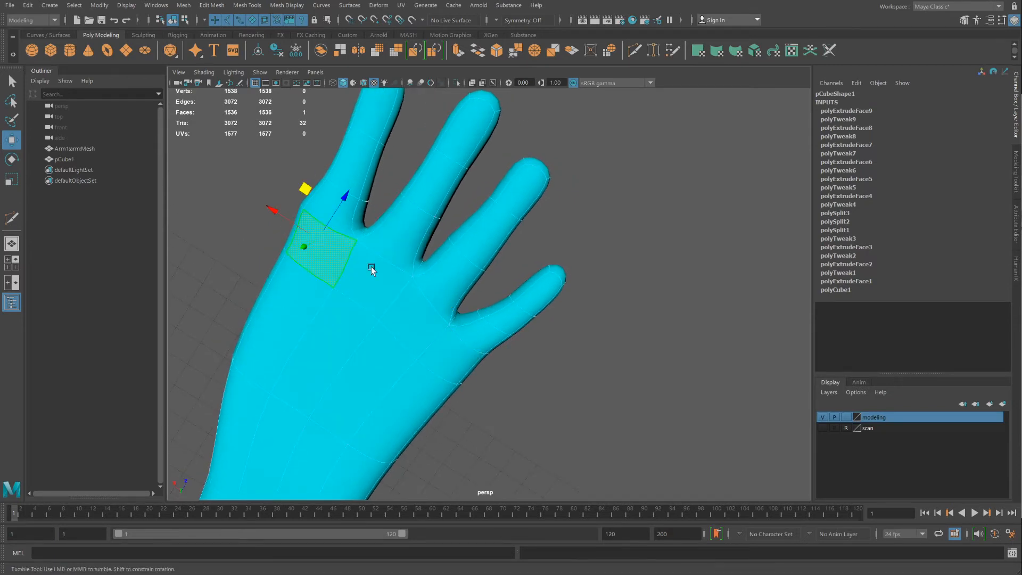
left_click_drag(372, 266, 397, 226, "alt")
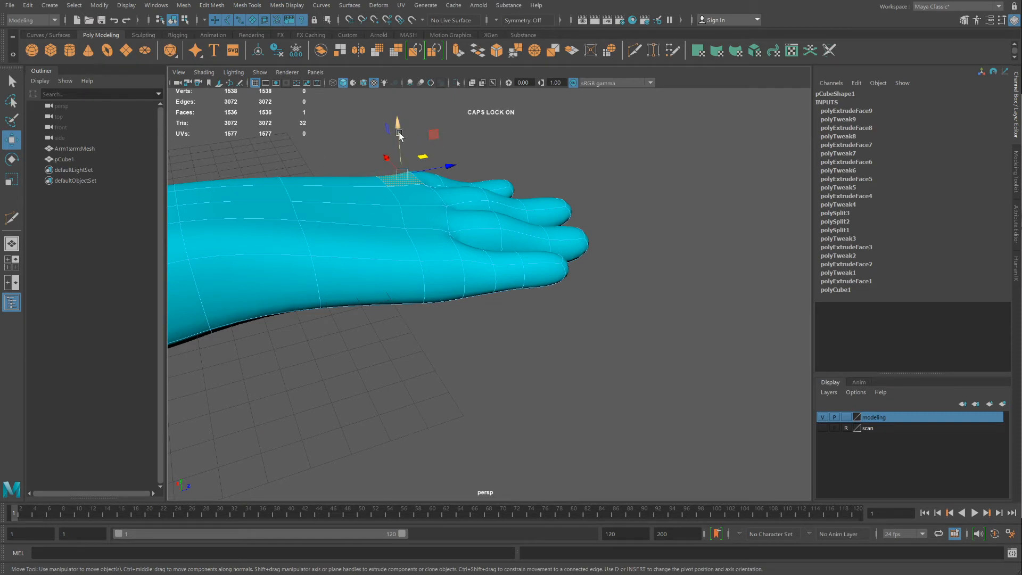
left_click_drag(400, 136, 398, 132)
key("Caps_Lock")
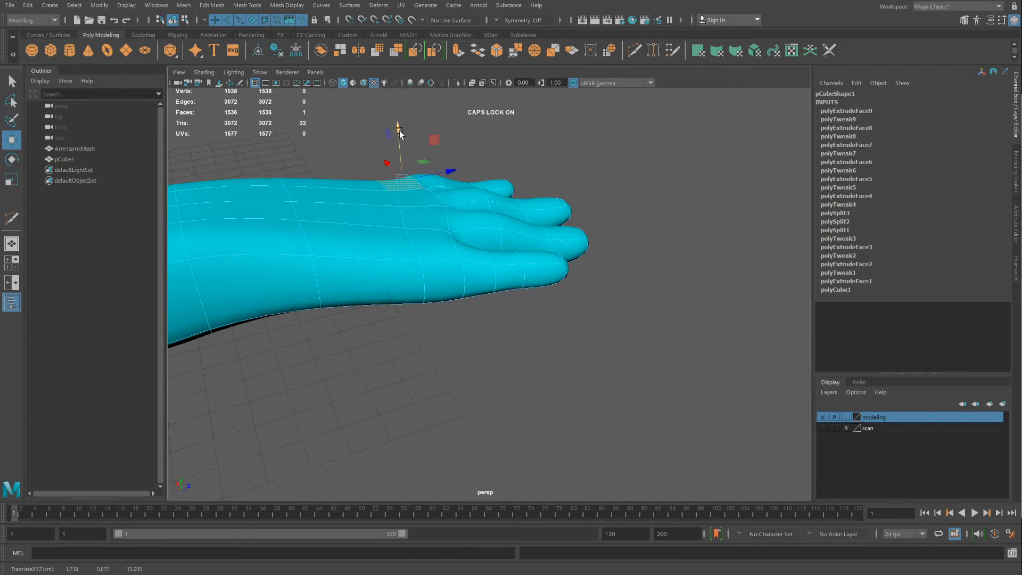
key("ctrl+e")
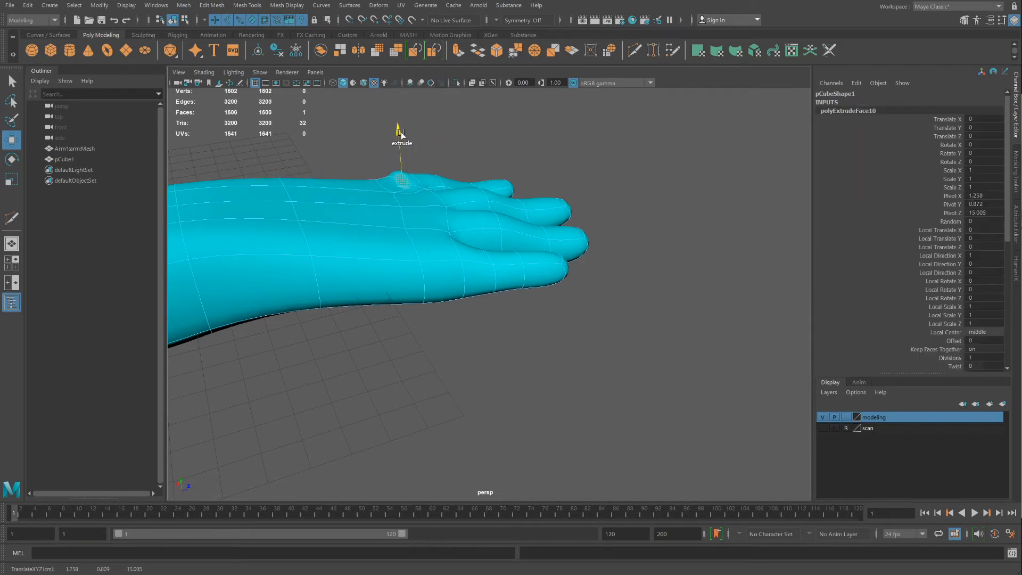
left_click_drag(400, 135, 400, 136)
- Switch to vertex selection and move the two wrist-side vertices of the raised knuckle face toward the wrist
left_click_drag(403, 197, 349, 172, "alt")
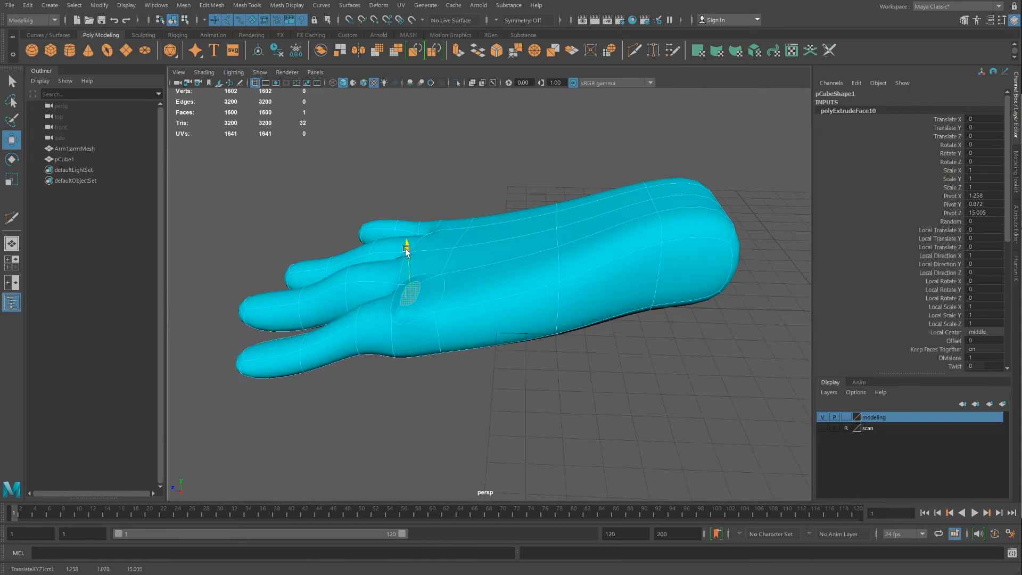
left_click_drag(408, 261, 579, 332, "alt")
scroll(559, 289, "up", 6)
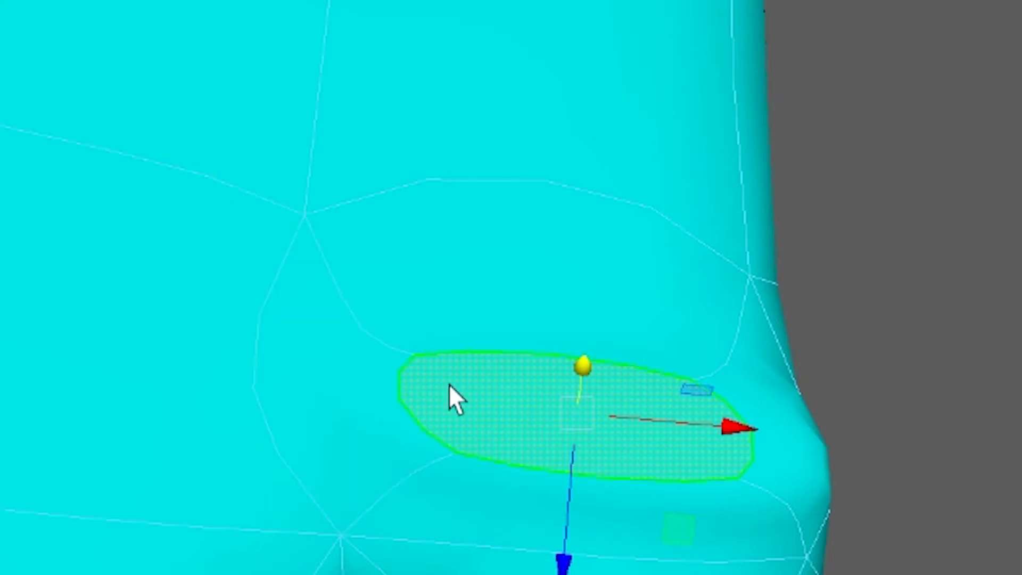
right_click_drag(482, 347, 346, 335)
left_click_drag(710, 403, 710, 403)
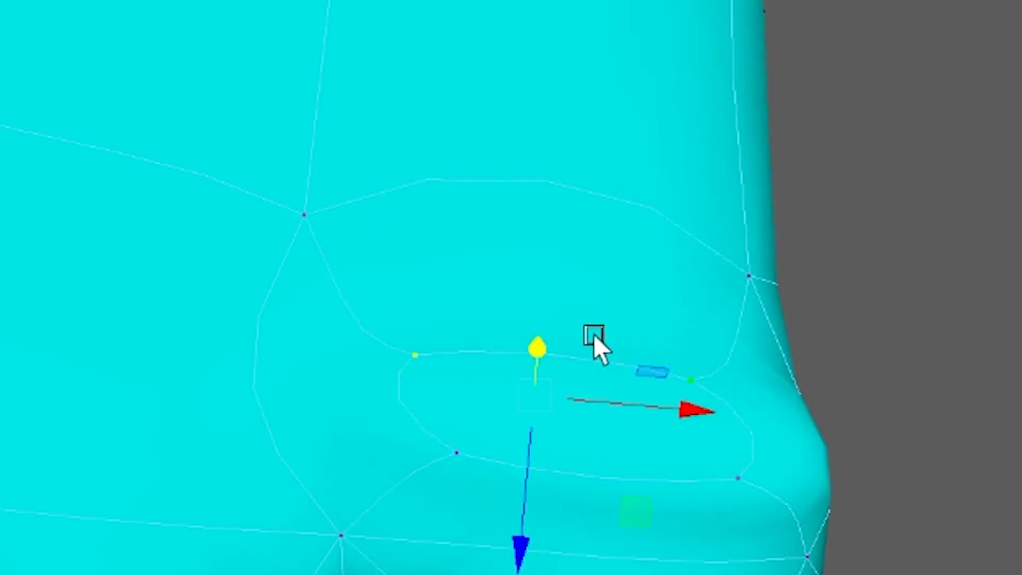
left_click_drag(520, 551, 525, 438)
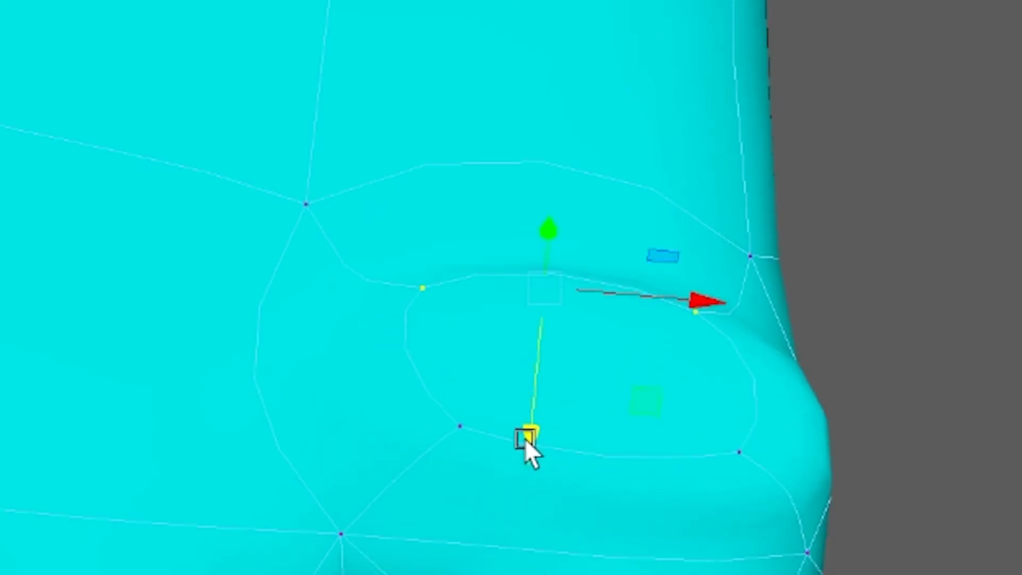
- Select the two wrist-side vertices at the base of the knuckle extrusion and move them toward the wrist
left_click_drag(738, 496, 496, 417, "alt")
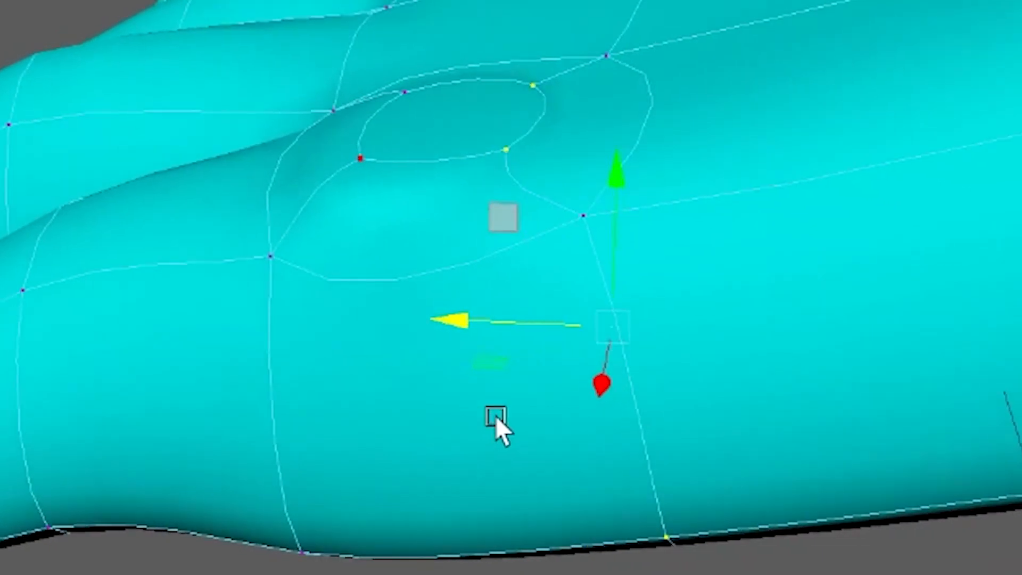
left_click(581, 217)
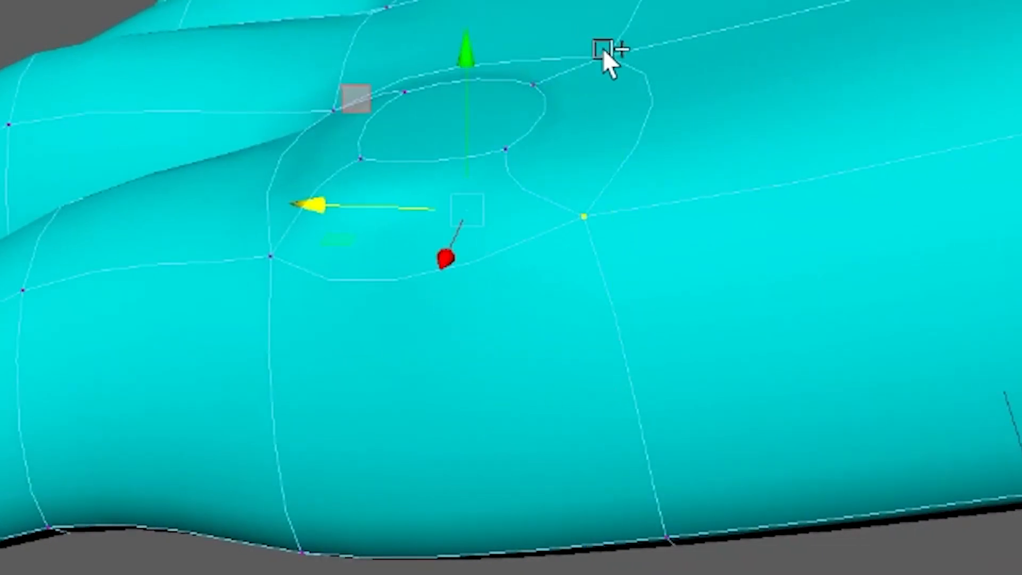
left_click(603, 49, "shift")
left_click_drag(341, 135, 697, 257)
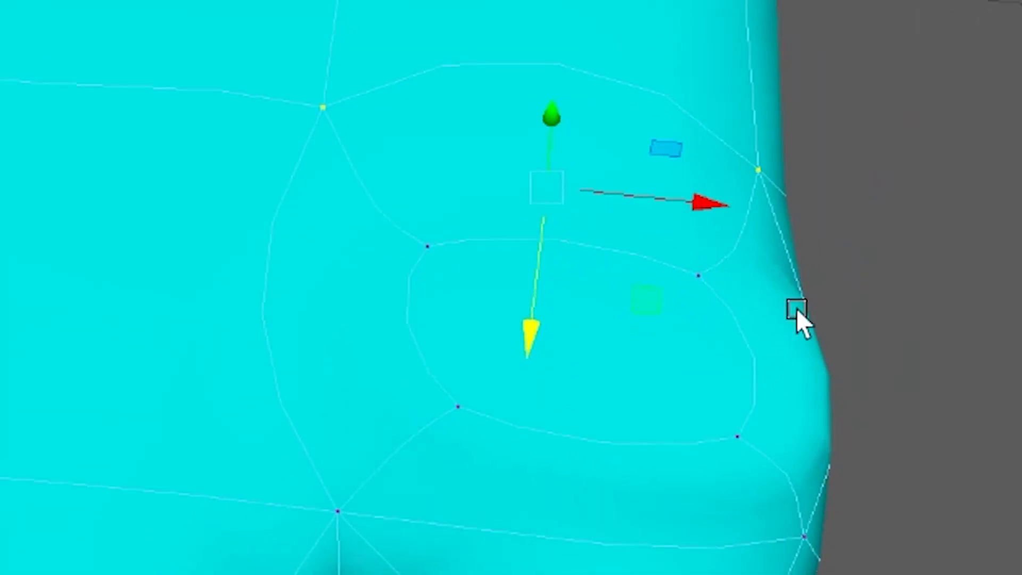
- Narrow the raised knuckle by moving its outer and inner side vertex pairs toward its centre
left_click_drag(797, 310, 698, 253, "alt")
left_click(626, 207)
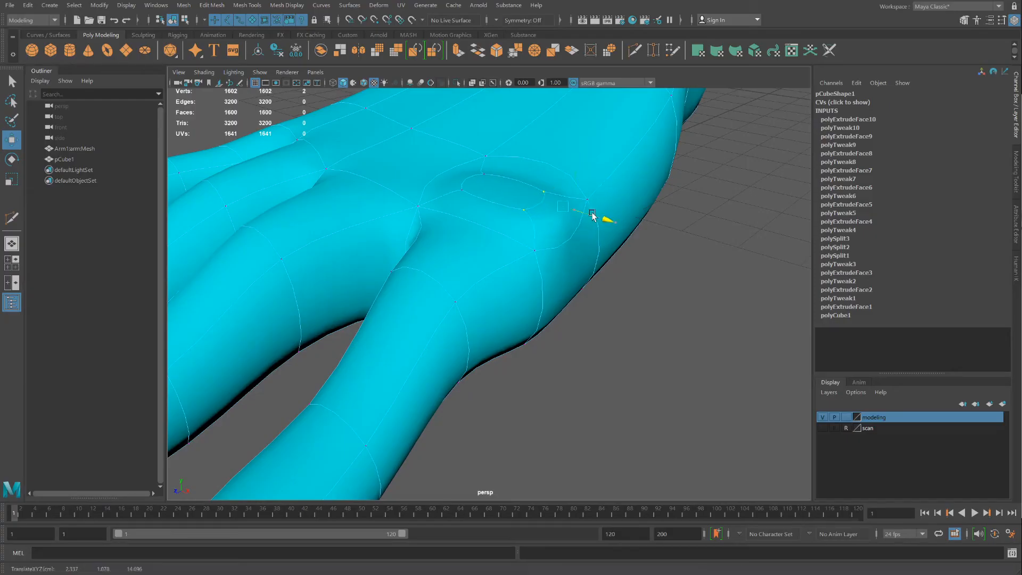
left_click_drag(519, 217, 540, 232, "alt")
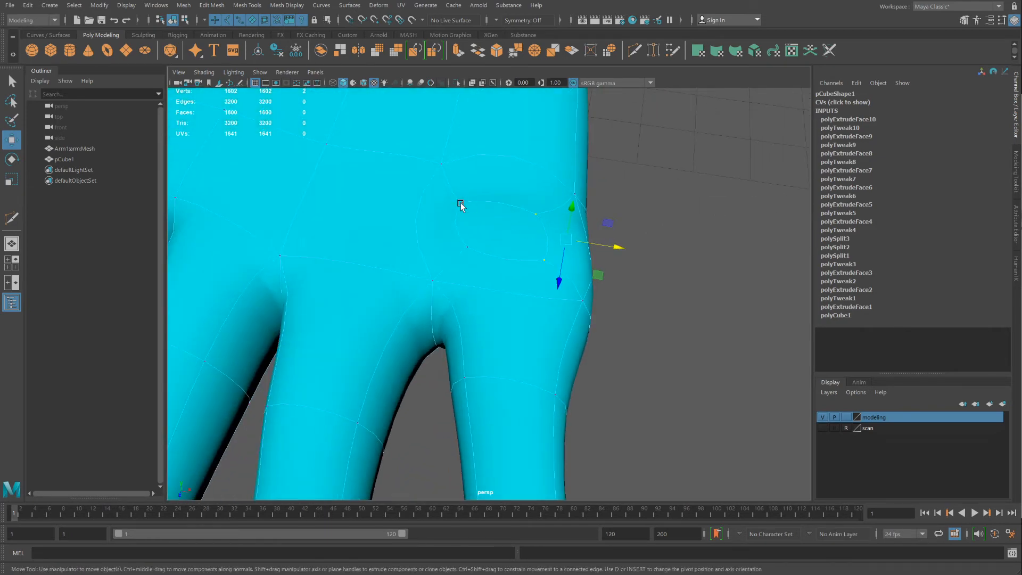
left_click(467, 246)
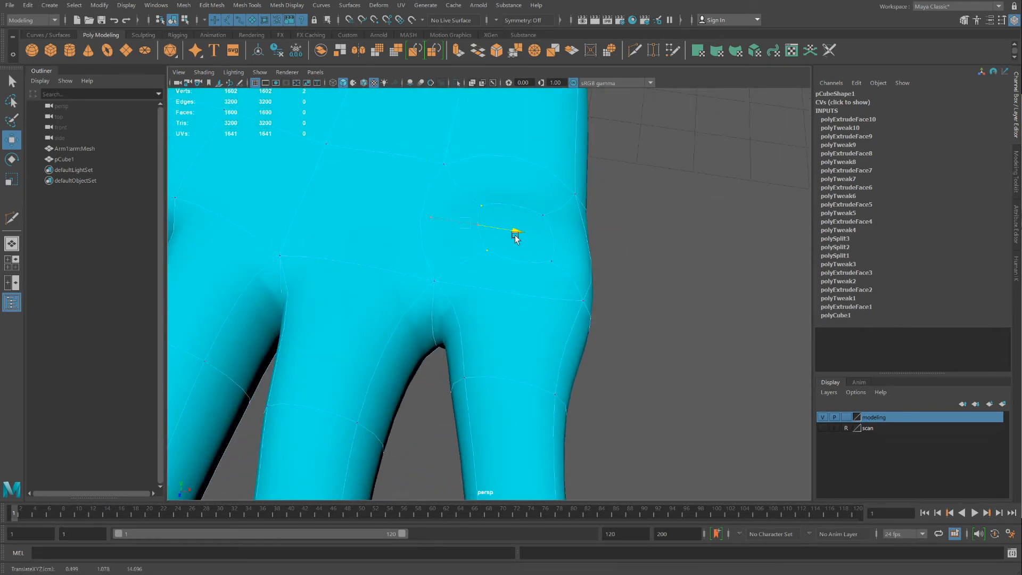
left_click_drag(516, 230, 534, 283, "alt")
- Undo the knuckle's vertex moves, its extrusion and the initial face move
key("ctrl+z")
key("ctrl+z")
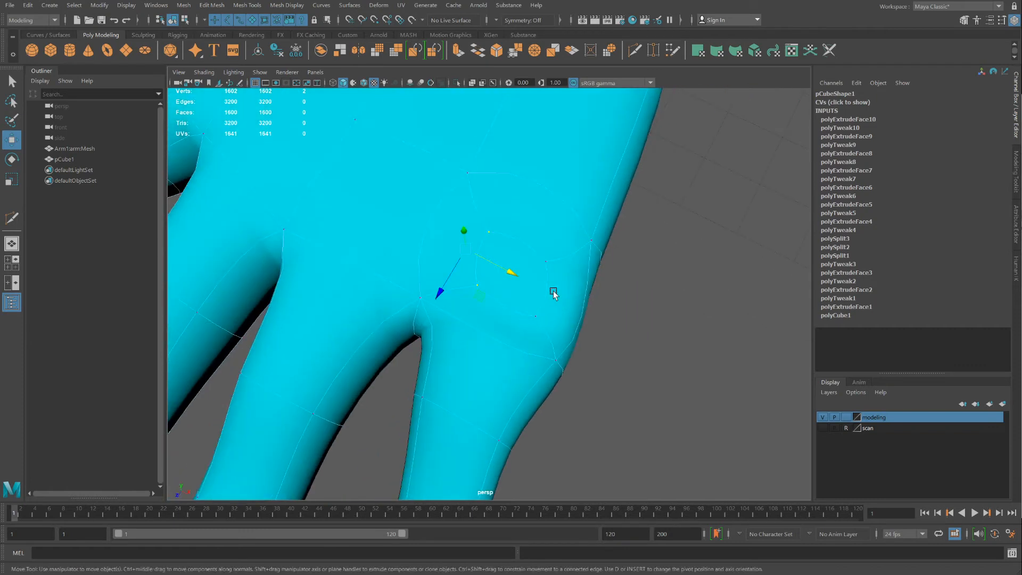
key("ctrl+z")
key("ctrl+z")
key("ctrl+z")
key("ctrl+z")
key("ctrl+z")
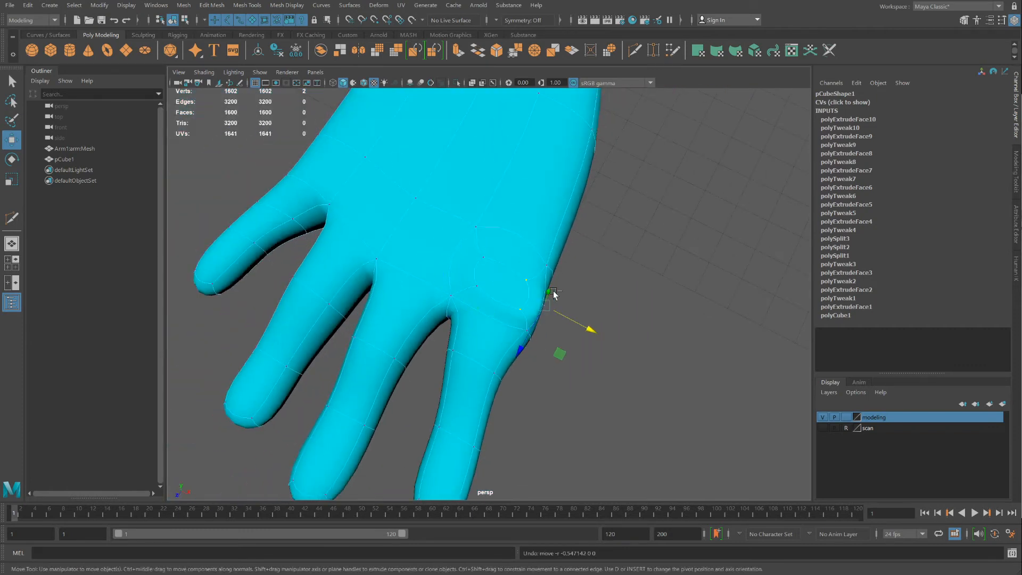
key("ctrl+z")
key("ctrl+z")
key("ctrl+z")
key("ctrl+z")
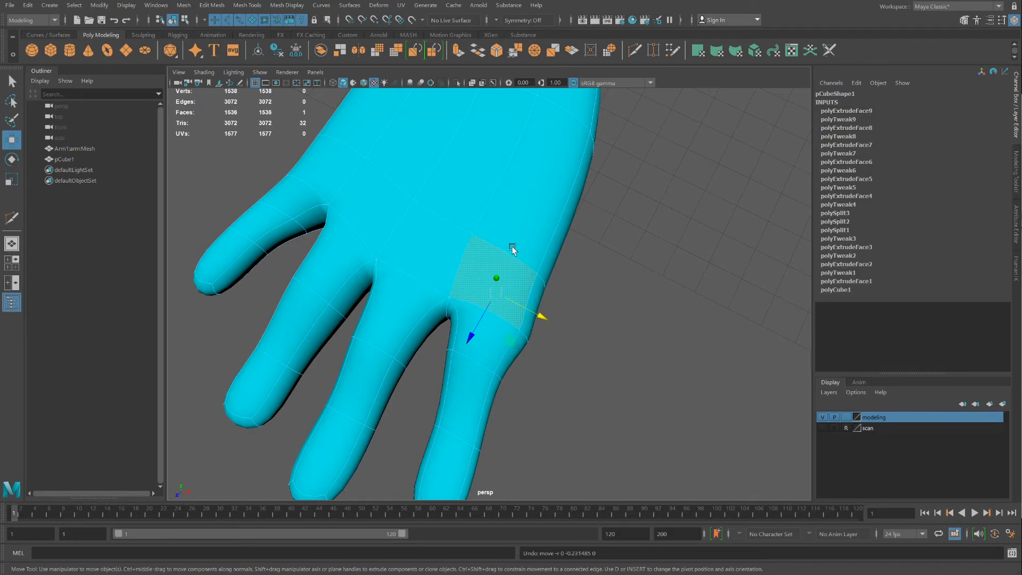
- Show the scan layer in object mode and insert a Multi-Cut edge loop across the hand near the scan's thumb base
right_click_drag(512, 246, 559, 228)
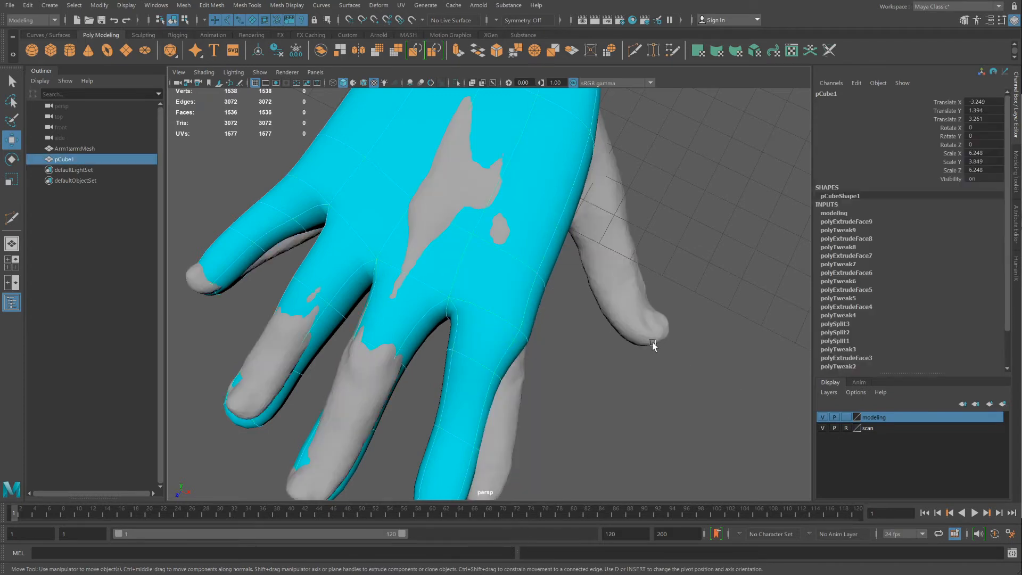
left_click_drag(653, 347, 619, 274, "alt")
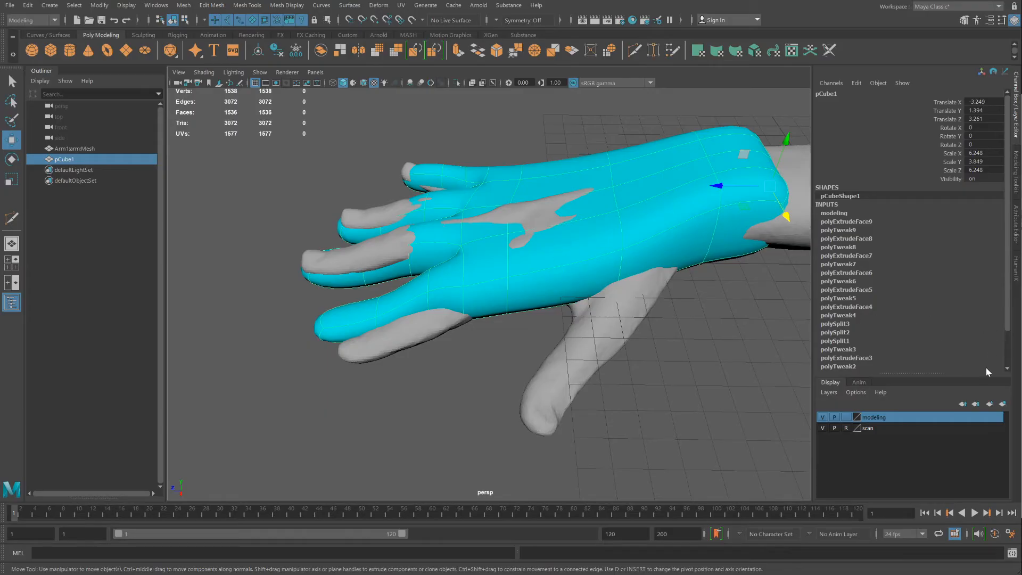
left_click(1016, 184)
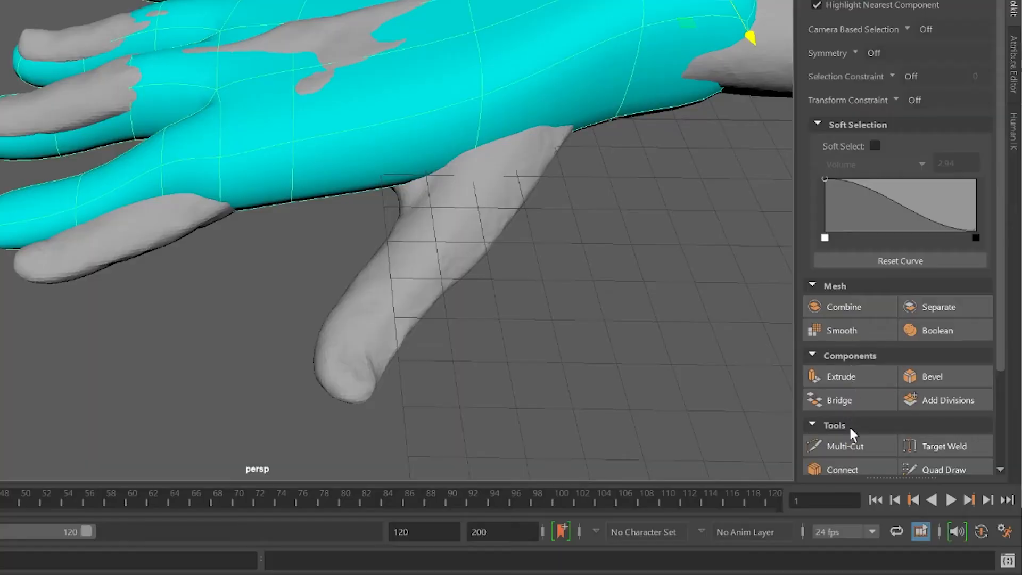
left_click(845, 442)
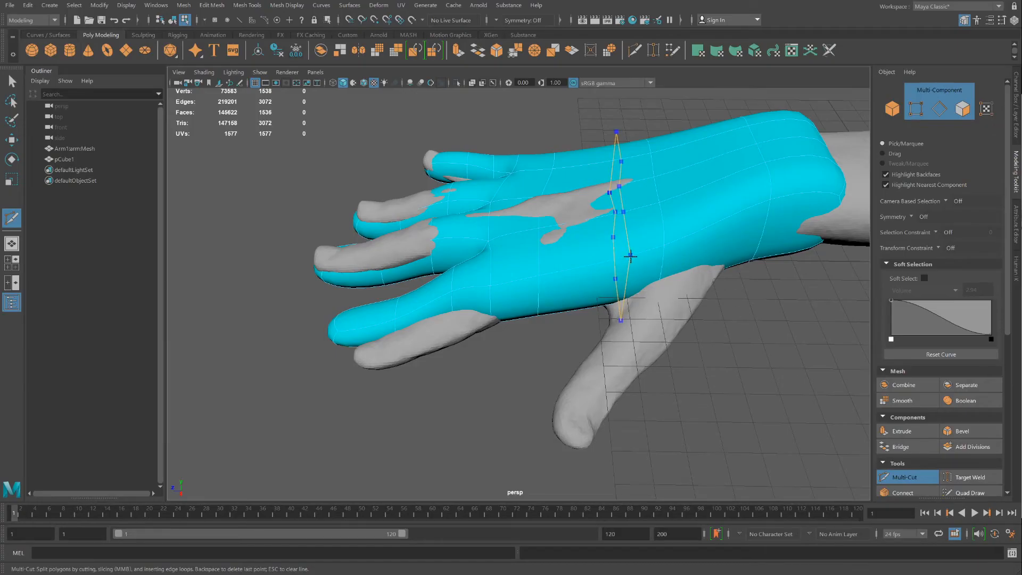
left_click(630, 256, "ctrl")
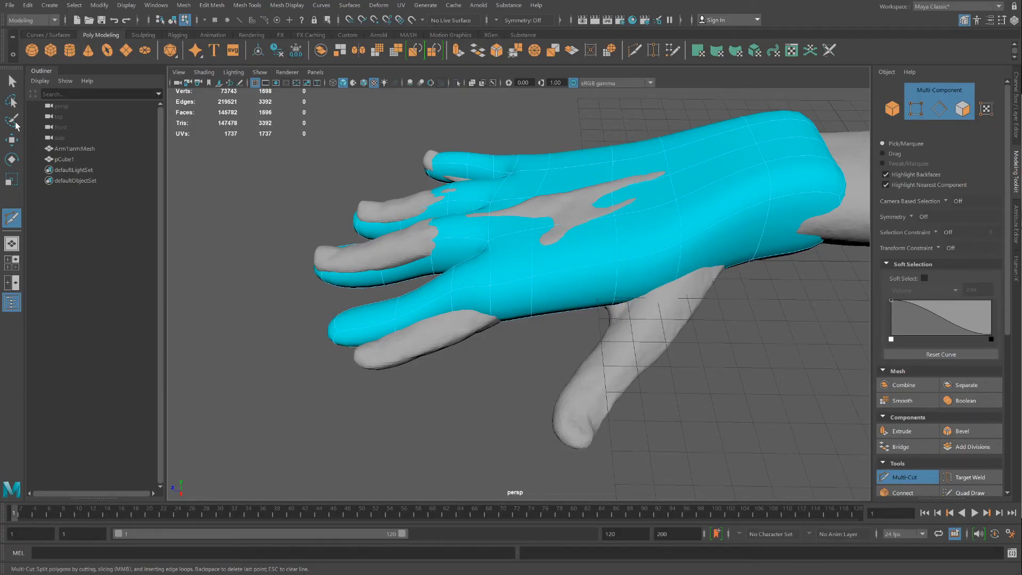
- Select the two thumb-side vertices on the wrist-side edge loop and, in wireframe, move them back to match the scan's thumb base
left_click(12, 140)
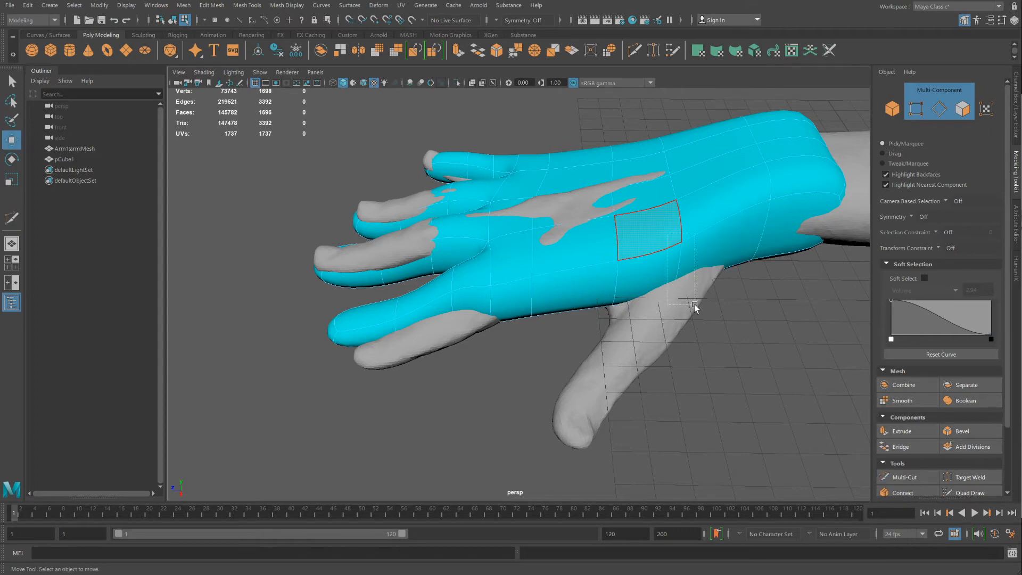
mouse_move(694, 307)
left_mouse_down()
mouse_move(692, 263)
mouse_move(699, 296)
left_mouse_up()
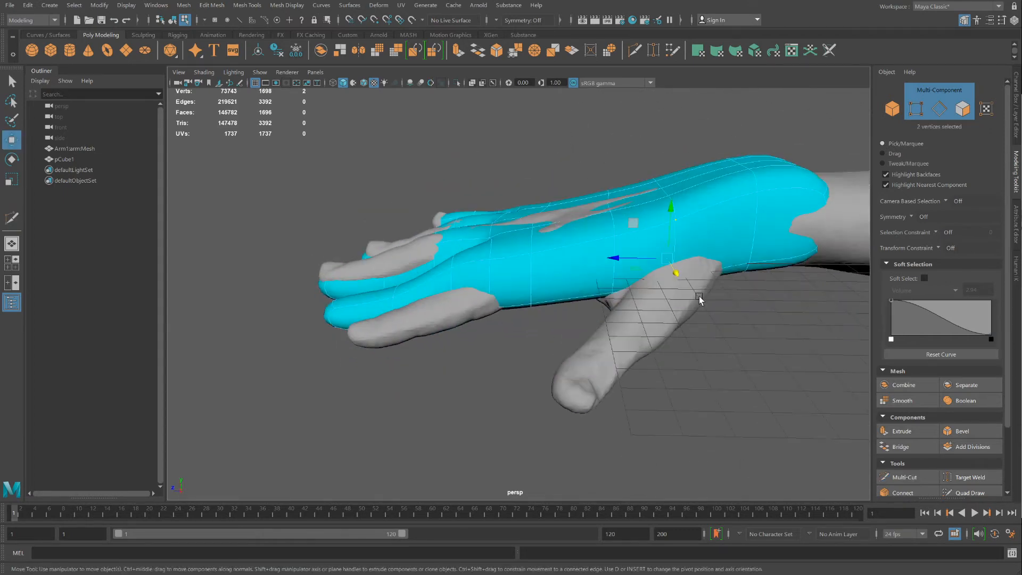
key("4")
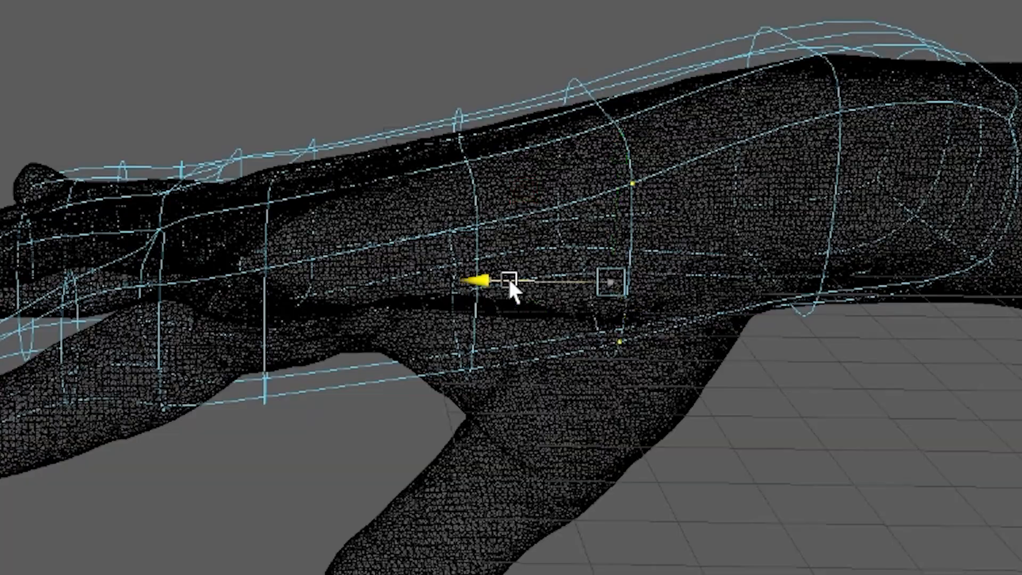
left_click_drag(509, 281, 602, 279)
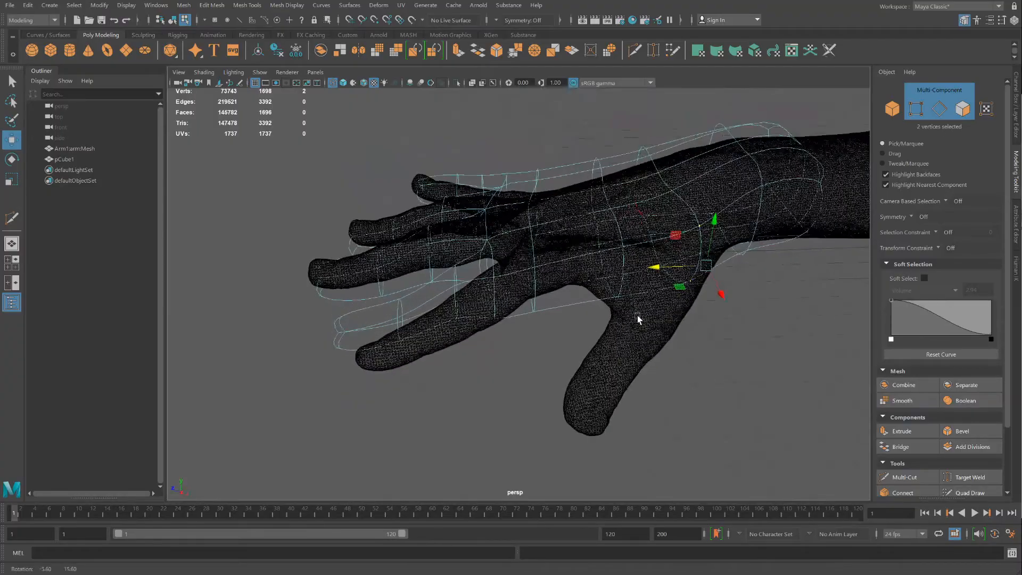
left_click_drag(637, 316, 642, 320, "alt")
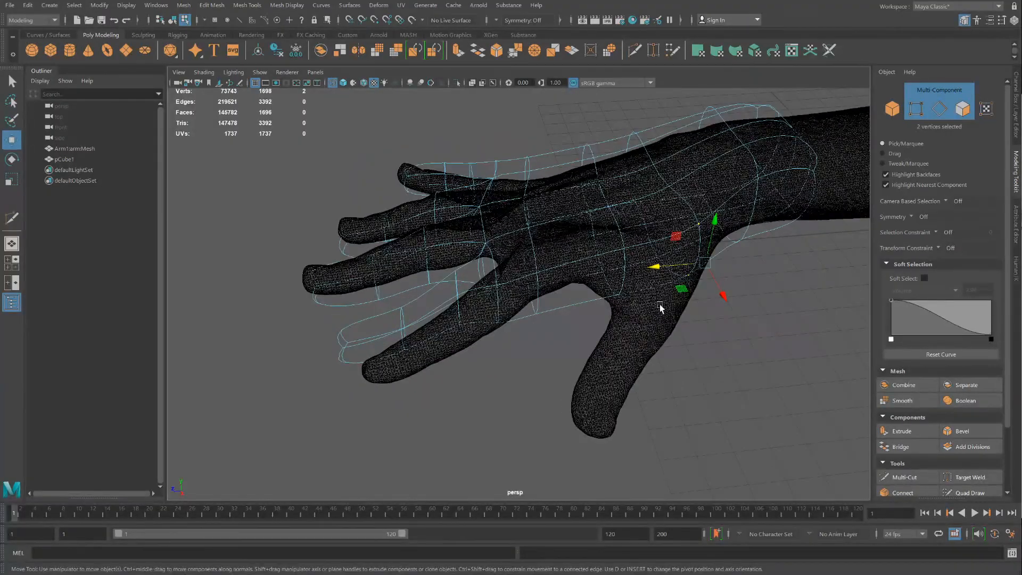
- Return to shaded display, select the side face at the thumb base and extrude it outward to start the thumb
key("5")
right_click_drag(684, 248, 686, 266)
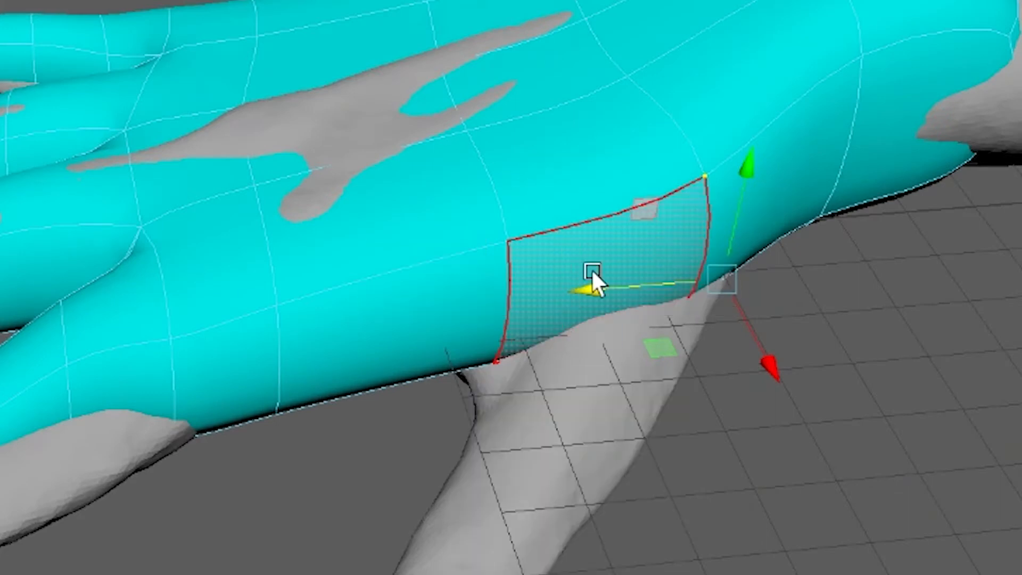
left_click(693, 255)
key("ctrl+e")
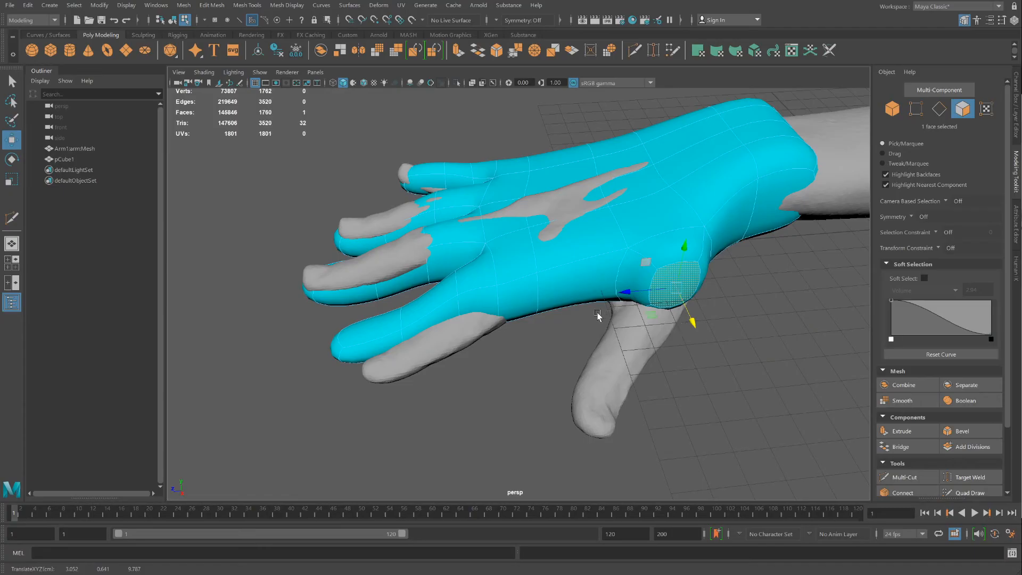
left_click_drag(663, 325, 602, 338, "alt")
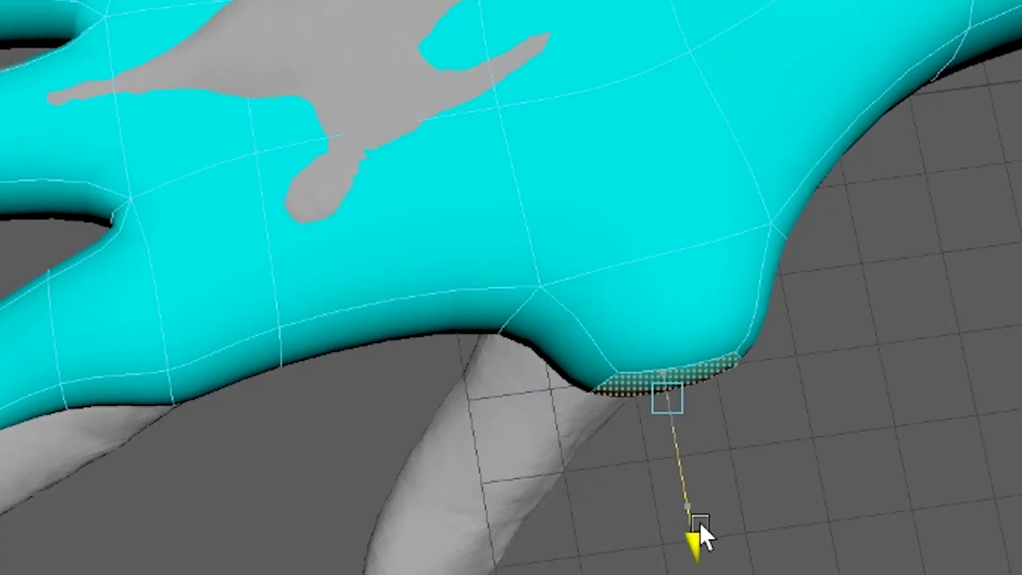
- Select the finger-facing side of the thumb stub and extrude it forward along the direction of the scan's thumb
left_click(639, 317)
left_click_drag(481, 375, 333, 427, "shift")
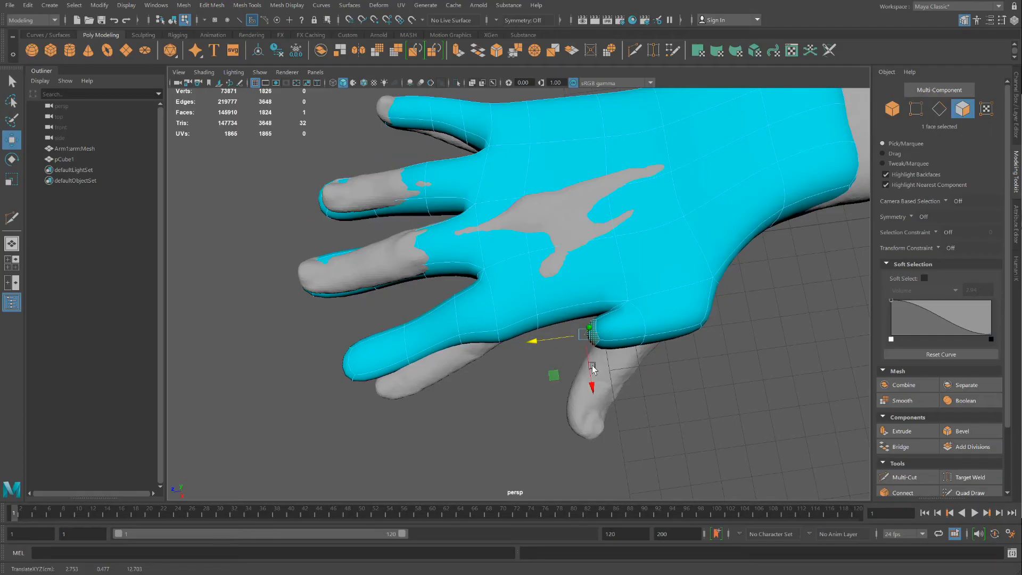
left_click_drag(592, 368, 616, 364)
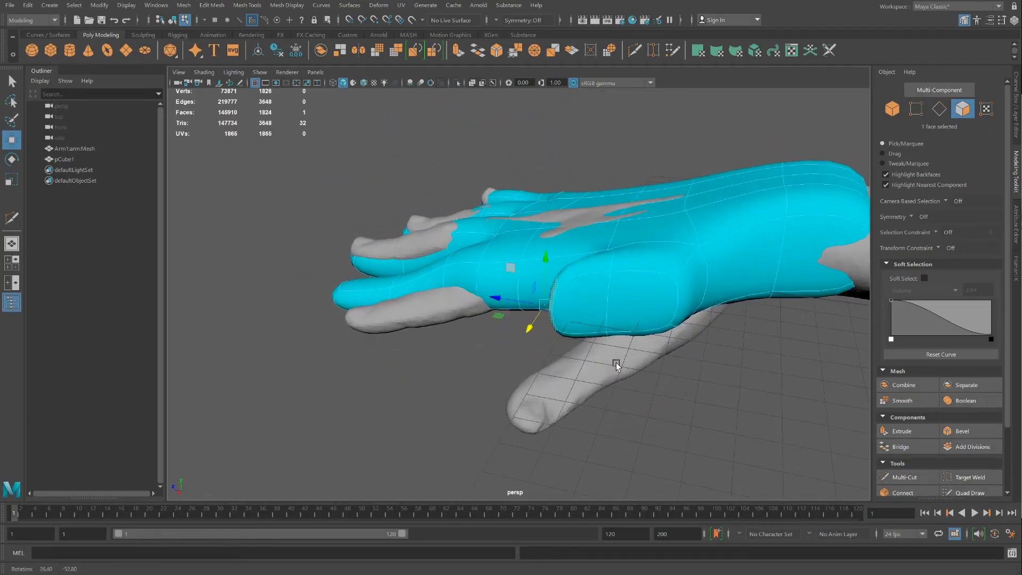
- In vertex mode, pull the vertices along the outer edge of the thumb stub inward to follow the scan's thumb base
right_click_drag(610, 294, 608, 295)
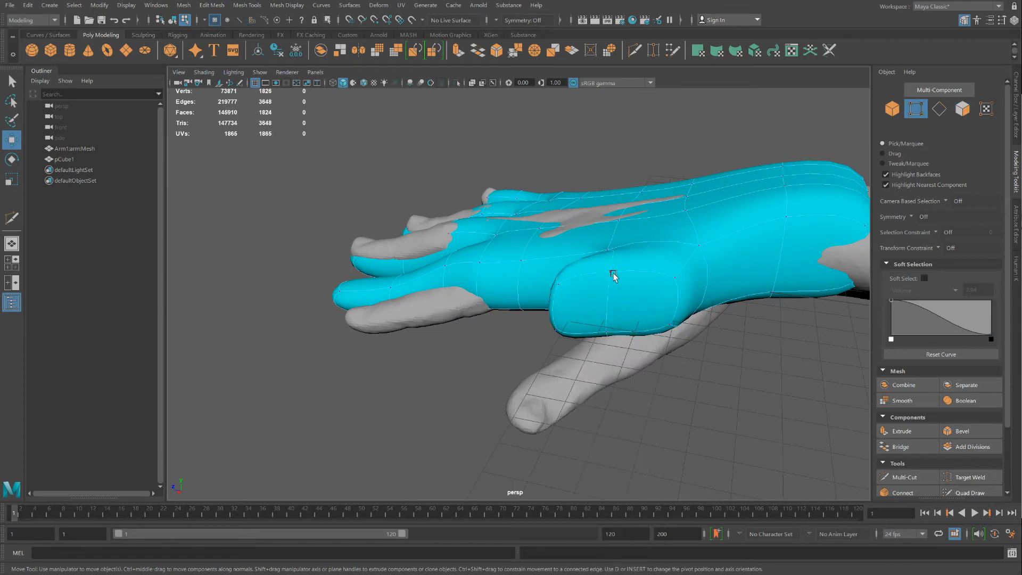
left_click_drag(605, 334, 648, 433, "alt")
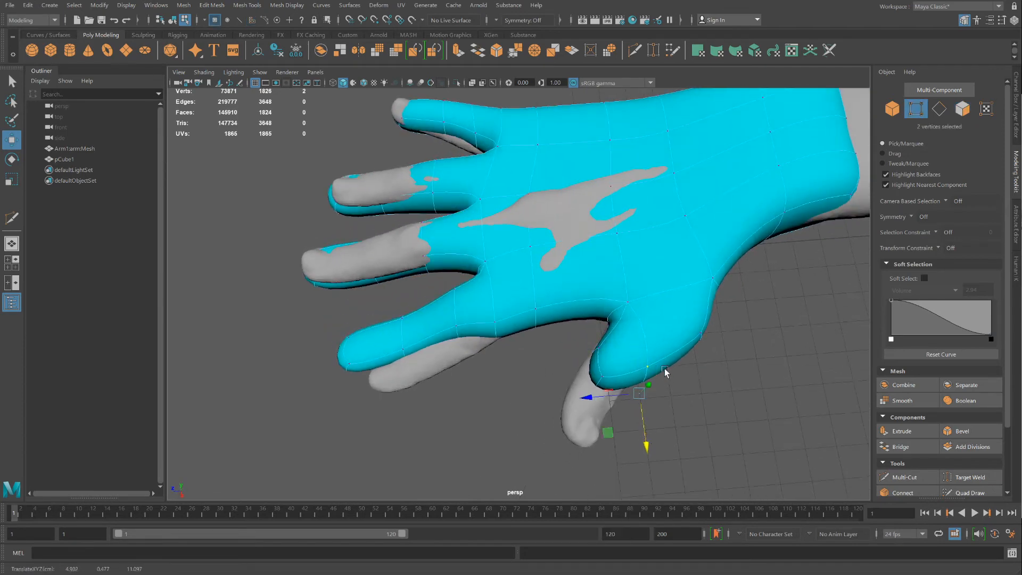
left_click_drag(664, 368, 716, 320, "alt")
left_click_drag(701, 236, 723, 237)
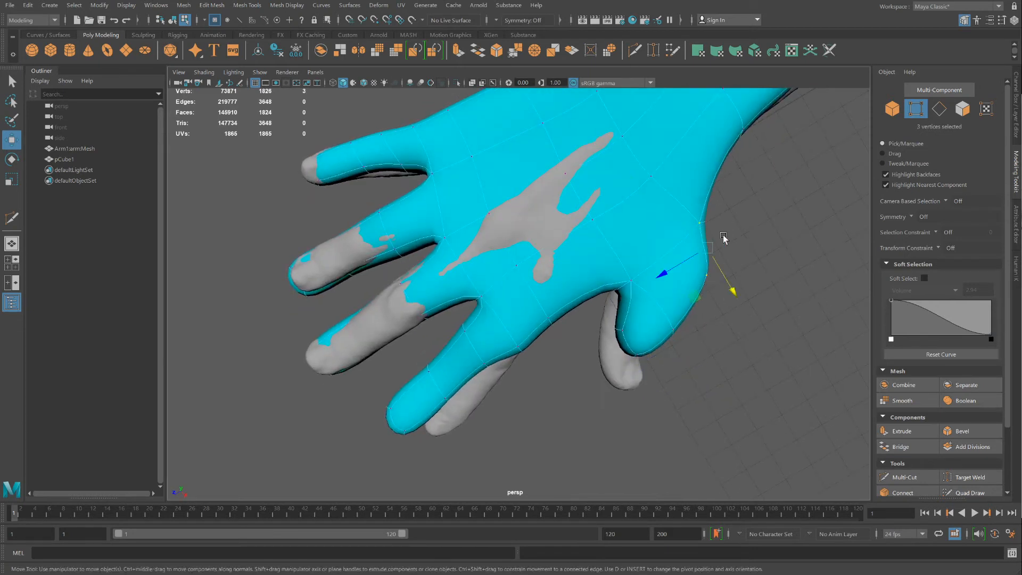
left_click_drag(724, 275, 686, 245)
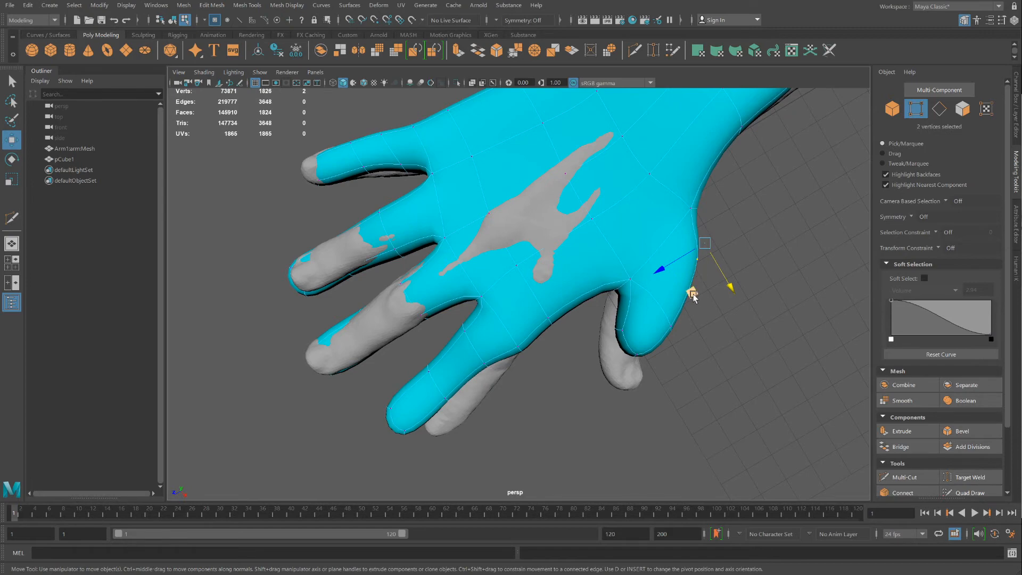
middle_click_drag(693, 296, 663, 288)
mouse_move(670, 287)
left_mouse_down("alt")
mouse_move(654, 255)
mouse_move(686, 240)
mouse_move(738, 242)
mouse_move(612, 251)
mouse_move(686, 282)
left_mouse_up("alt")
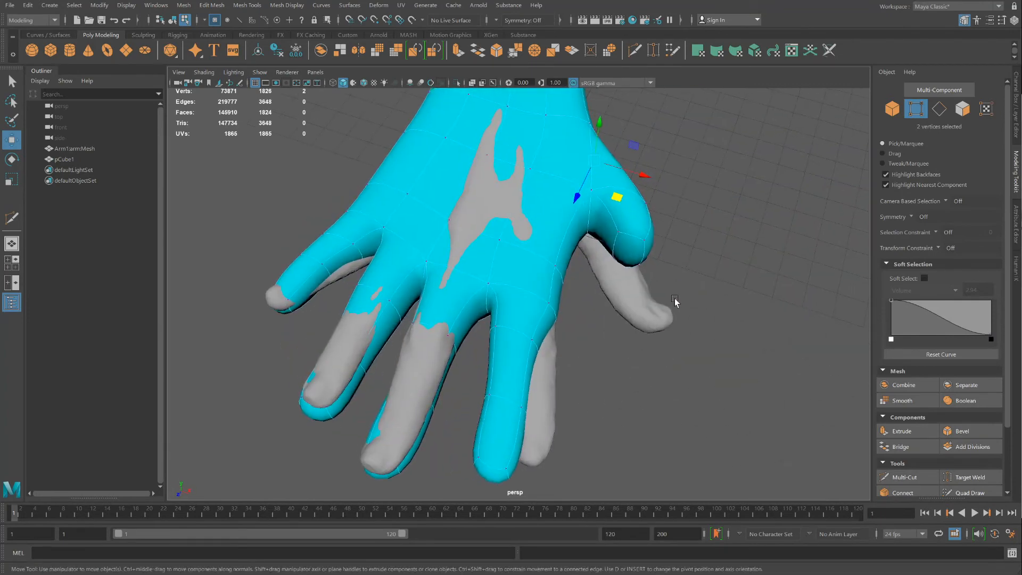
- Reposition single vertices on the upper and outer sides of the thumb stub to angle it along the scan's thumb
left_click_drag(639, 205, 657, 324)
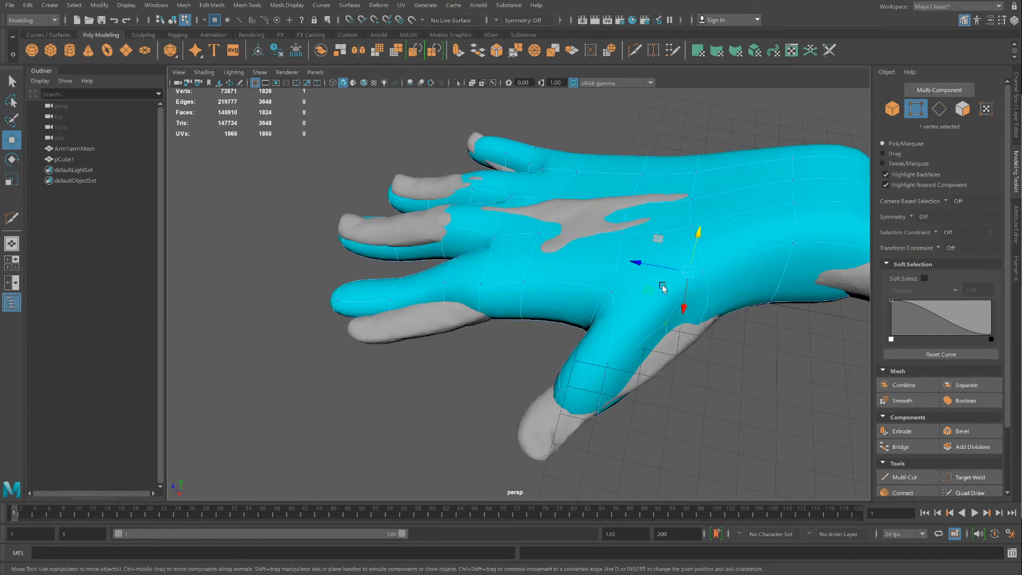
middle_click_drag(662, 287, 675, 327)
mouse_move(672, 343)
left_mouse_down("alt")
mouse_move(650, 292)
mouse_move(630, 279)
mouse_move(672, 331)
left_mouse_up("alt")
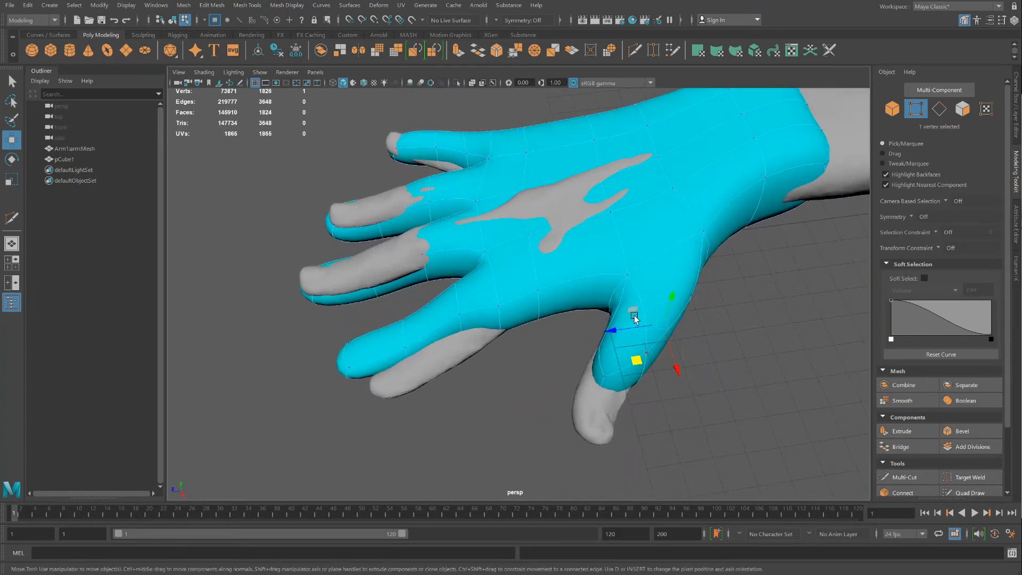
middle_click_drag(642, 364, 660, 373)
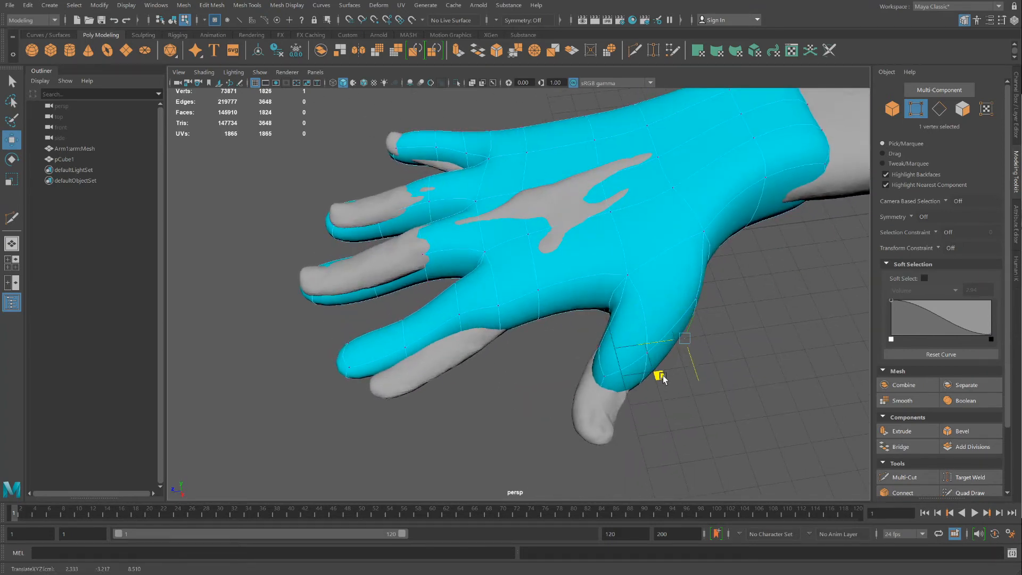
left_click_drag(662, 378, 684, 370, "alt")
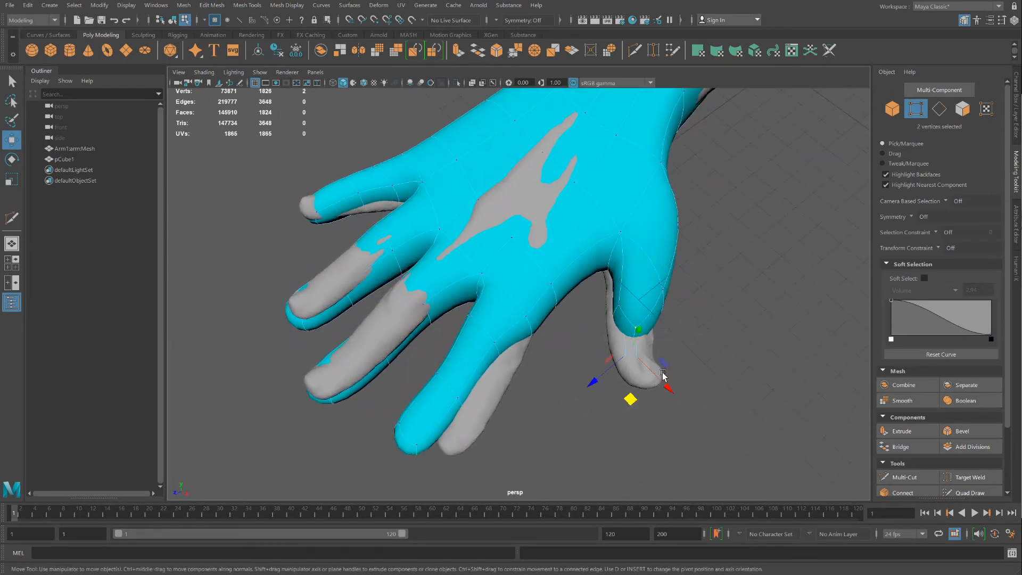
- Move the outer and inner vertex pairs at the thumb stub's end to match the scan thumb's width
middle_click_drag(630, 398, 653, 388)
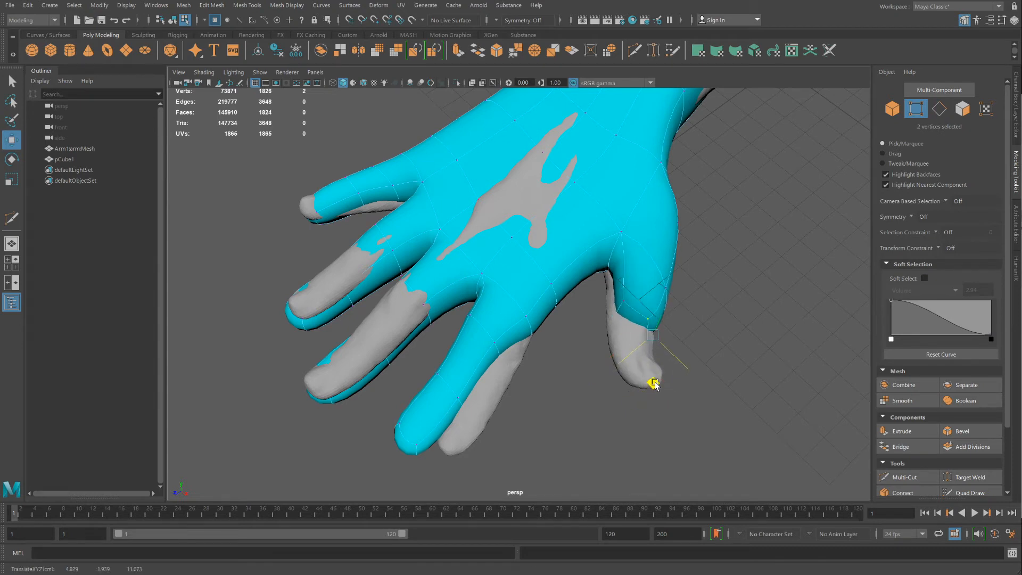
left_click_drag(611, 293, 634, 328)
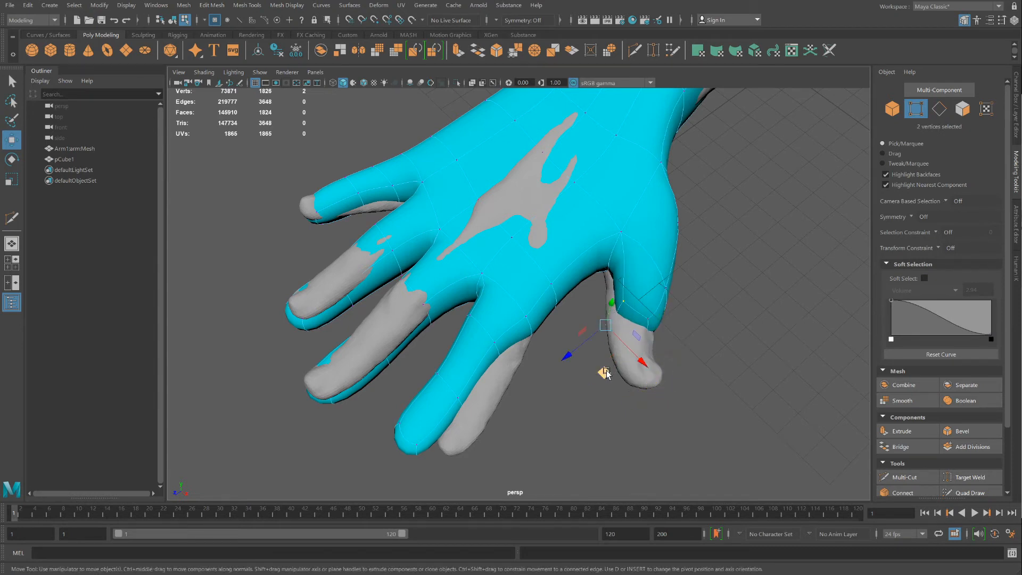
middle_click_drag(607, 372, 593, 394)
left_click_drag(626, 367, 564, 327, "alt")
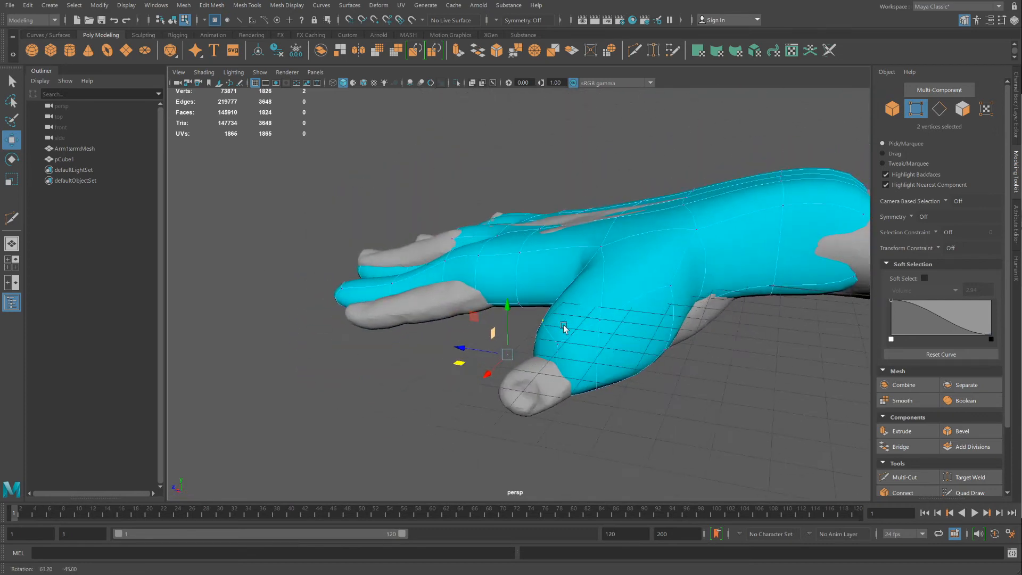
- Select the end face of the thumb stub and extrude it forward to the tip of the scan's thumb
left_click_drag(605, 266, 589, 292, "alt")
right_click_drag(560, 299, 560, 330)
left_click(552, 326)
left_click_drag(541, 313, 603, 352, "alt")
left_click_drag(607, 417, 624, 459, "shift")
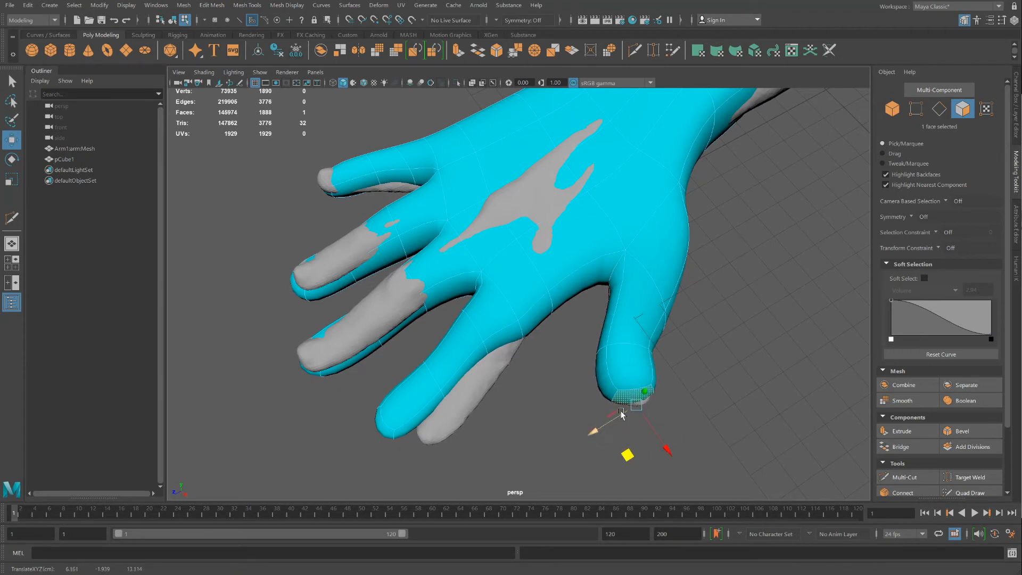
- Adjust the inner and outer vertices at the thumb tip to narrow it toward the scan's tip
right_click_drag(619, 298, 570, 298)
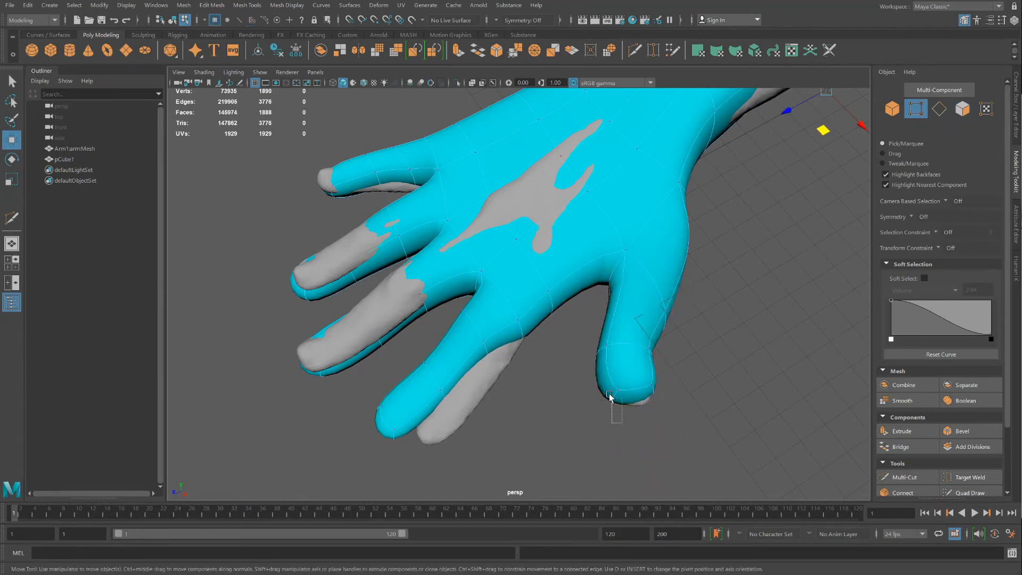
left_click_drag(601, 377, 601, 378)
left_click_drag(593, 456, 600, 441)
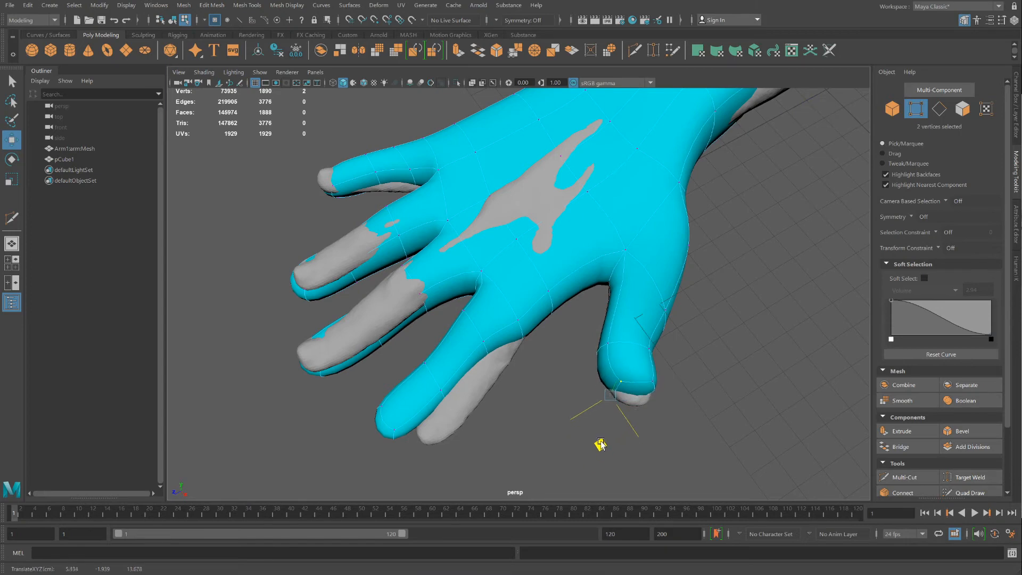
left_click(649, 382)
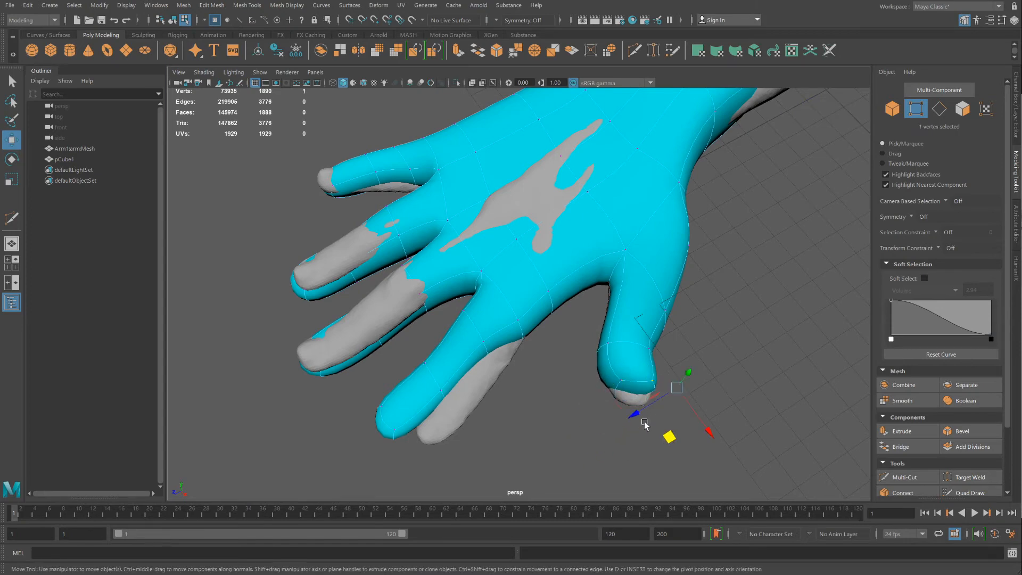
left_click_drag(669, 440, 478, 299)
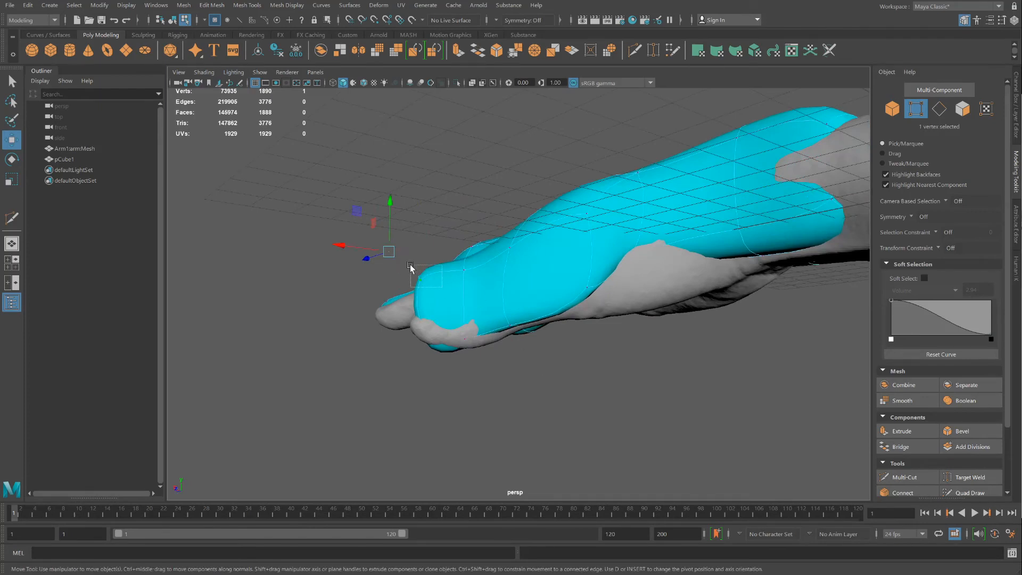
- Lower the upper vertices of the thumb tip to taper it in side view, and refine the end vertices against the scan
left_click_drag(379, 218, 377, 252)
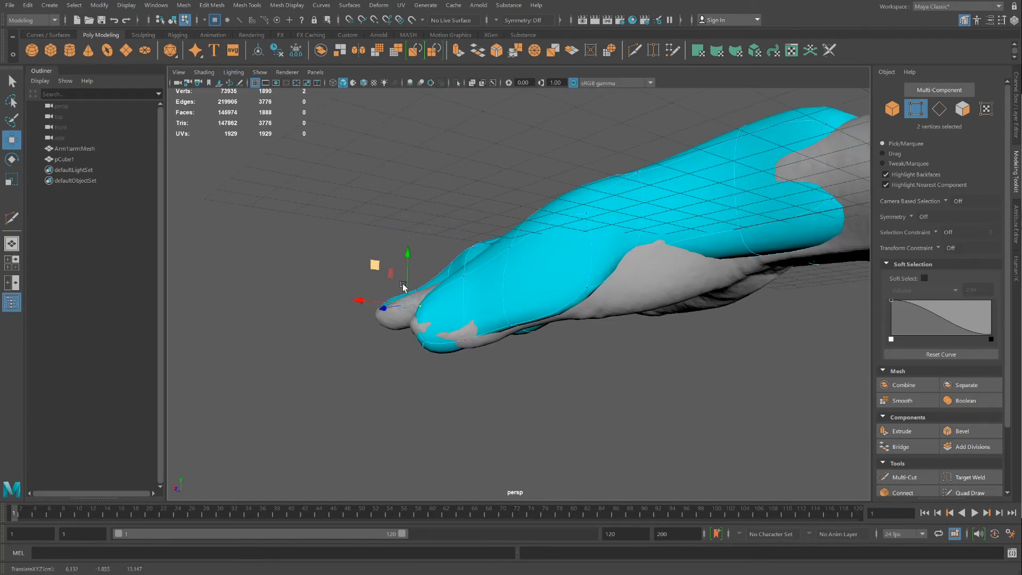
mouse_move(402, 288)
left_mouse_down("alt")
mouse_move(468, 333)
mouse_move(507, 334)
mouse_move(507, 351)
mouse_move(529, 324)
mouse_move(404, 300)
left_mouse_up("alt")
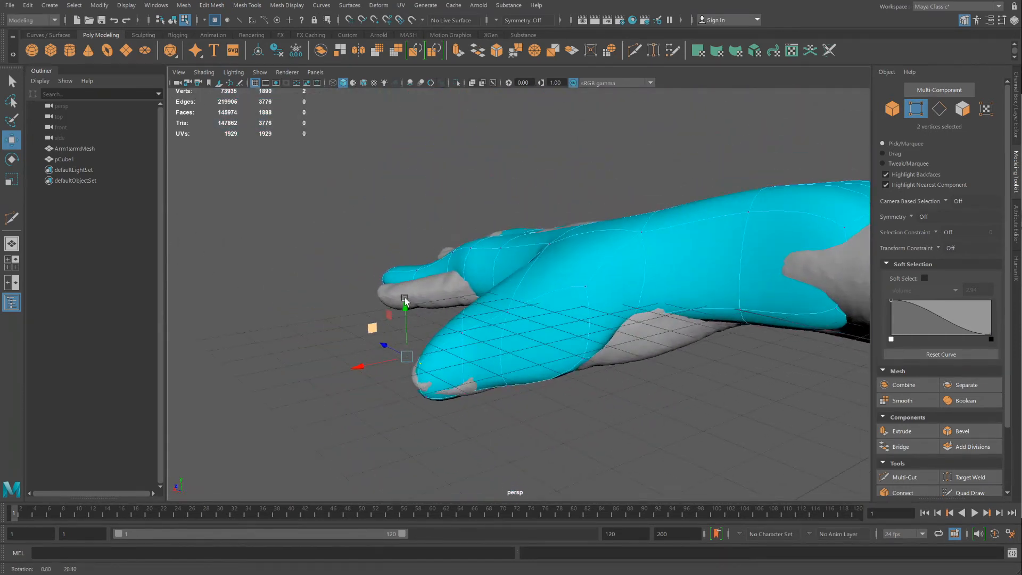
left_click_drag(395, 347, 678, 414)
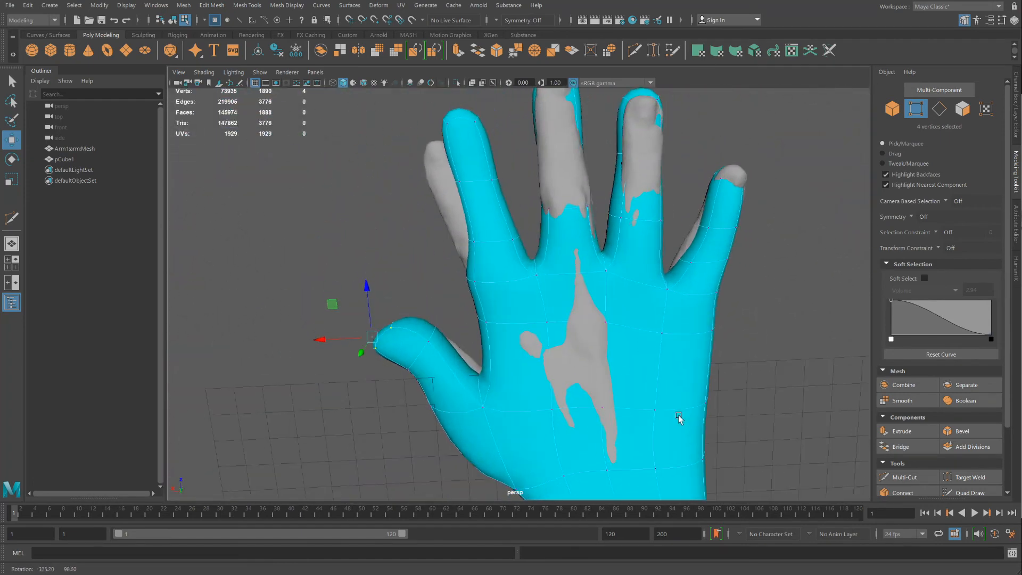
- Move the thumb-side vertex pairs of the index finger, from its middle up to the tip, outward toward the scan's finger
scroll(530, 335, "down", 3)
middle_click_drag(530, 335, 525, 422, "alt")
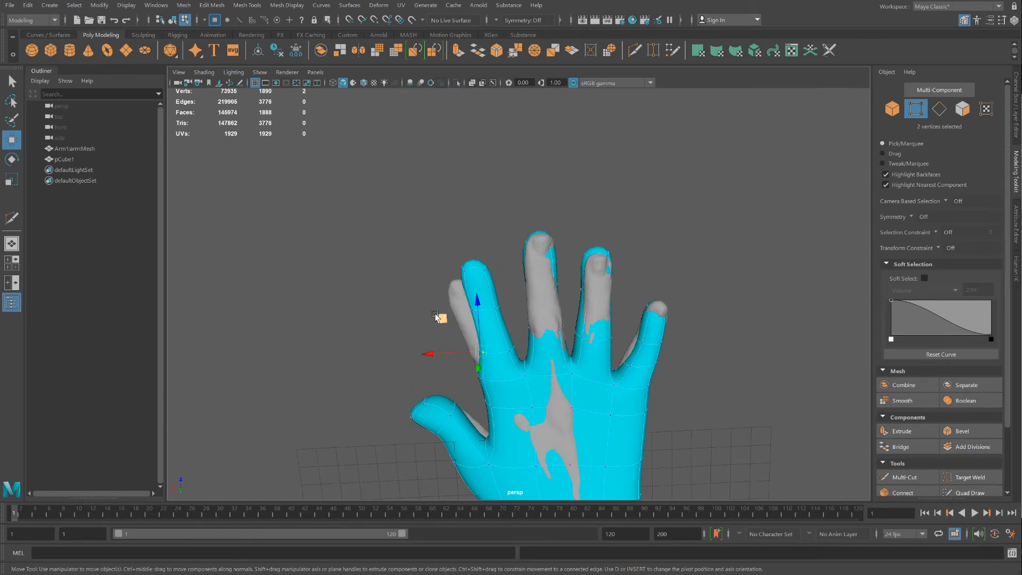
middle_click_drag(435, 317, 432, 317)
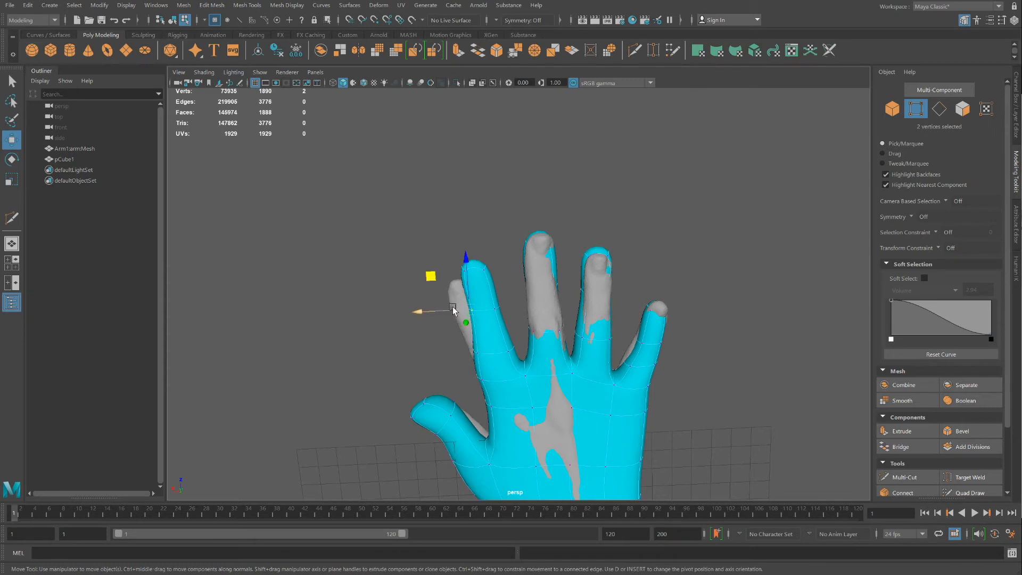
middle_click_drag(431, 281, 423, 282)
left_click_drag(430, 259, 467, 274)
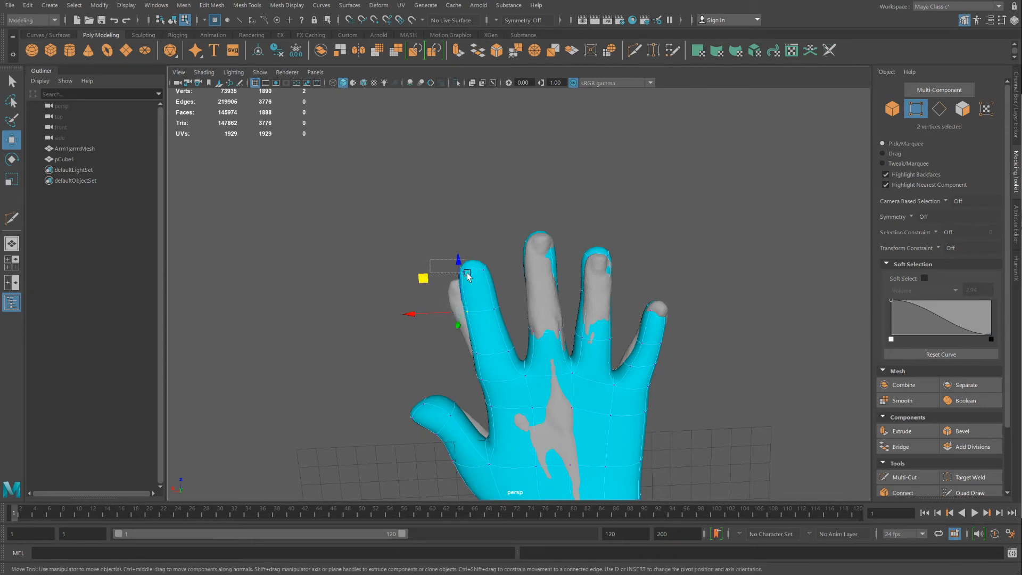
left_click_drag(418, 232, 408, 237)
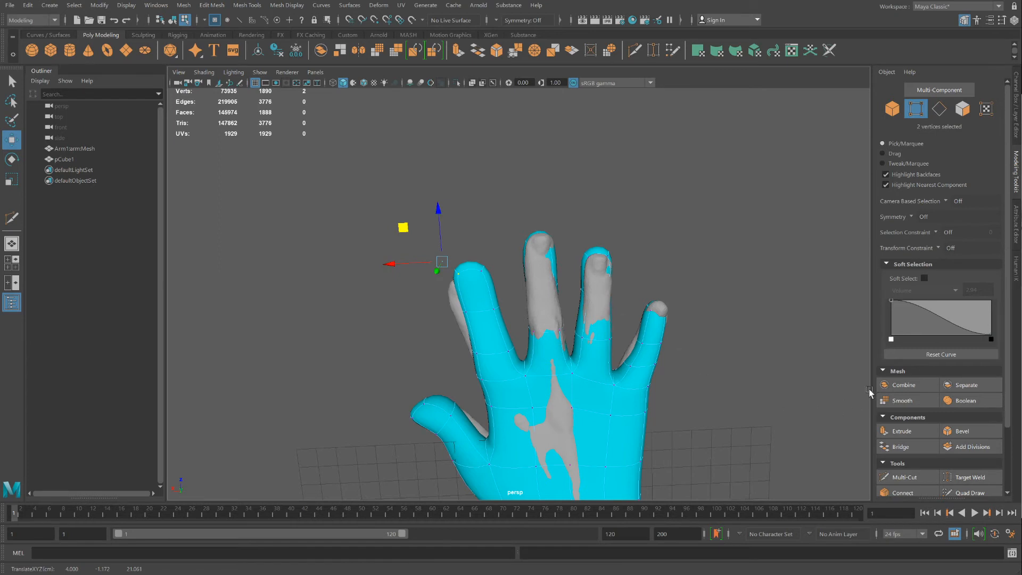
- Hide the scan display layer and inspect the low-poly hand on its own from the thumb side
key("ctrl+a")
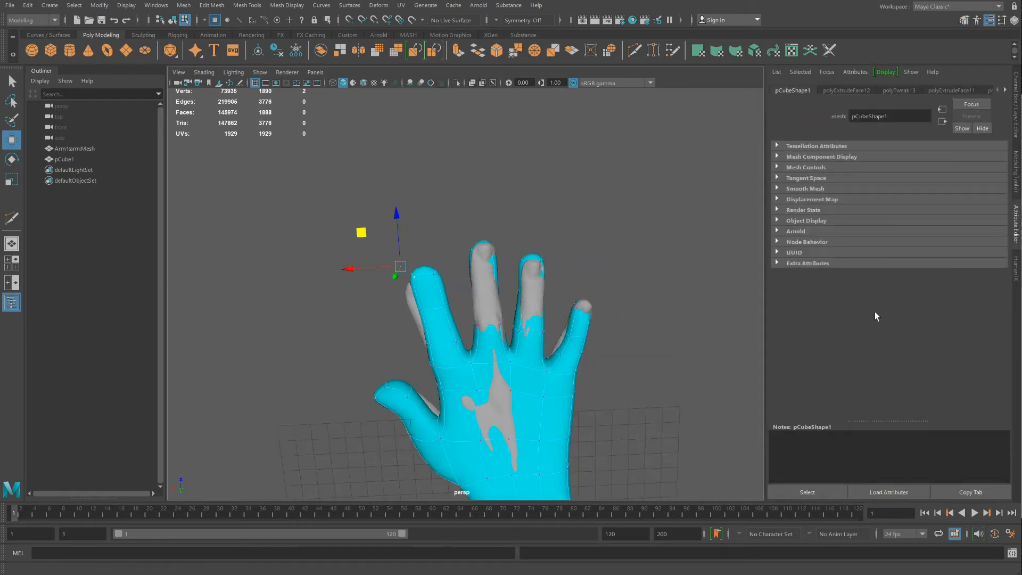
key("ctrl+a")
left_click(823, 428)
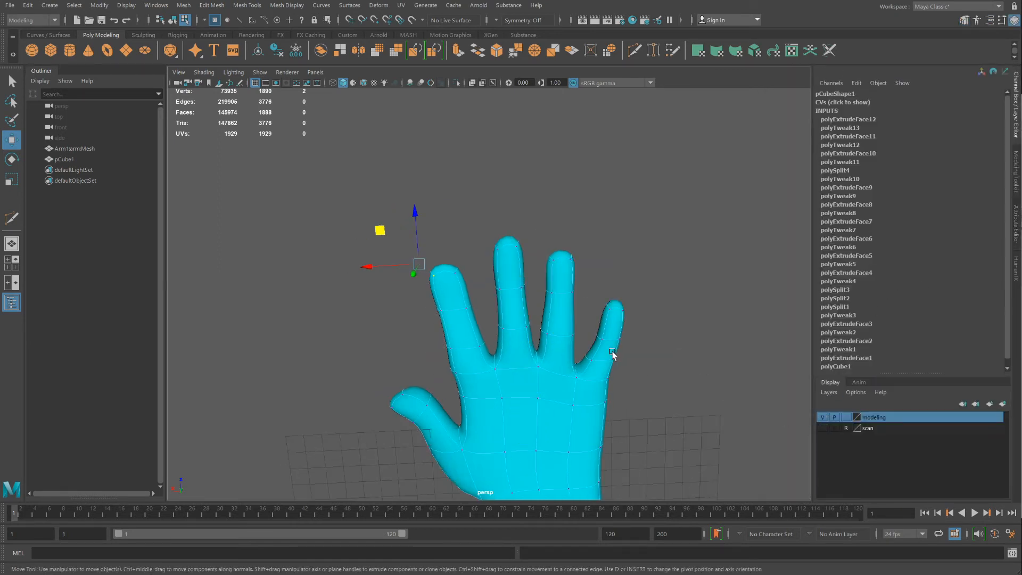
scroll(612, 355, "down", 2)
left_click_drag(534, 384, 432, 314, "alt")
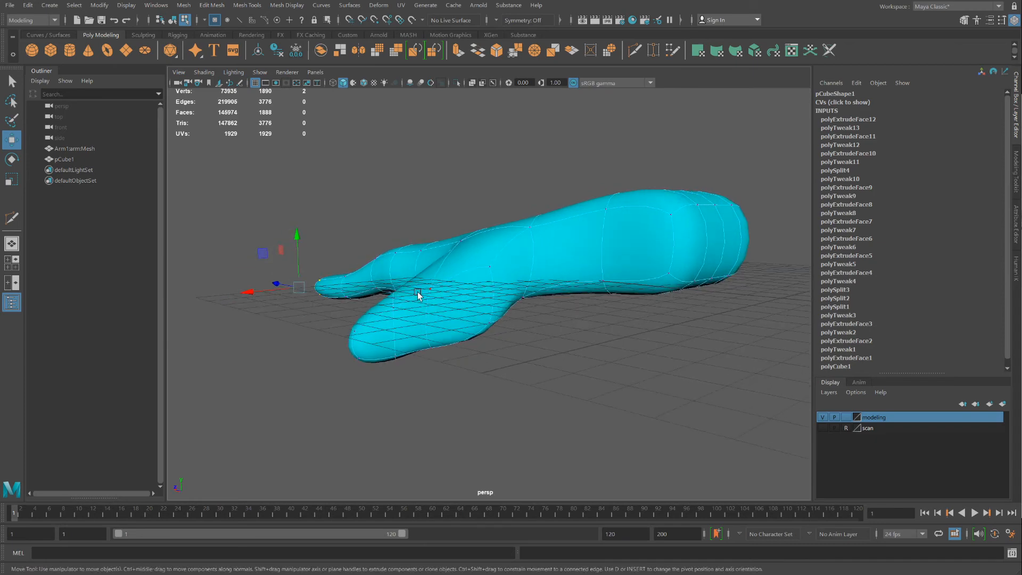
left_click_drag(387, 282, 433, 304, "alt")
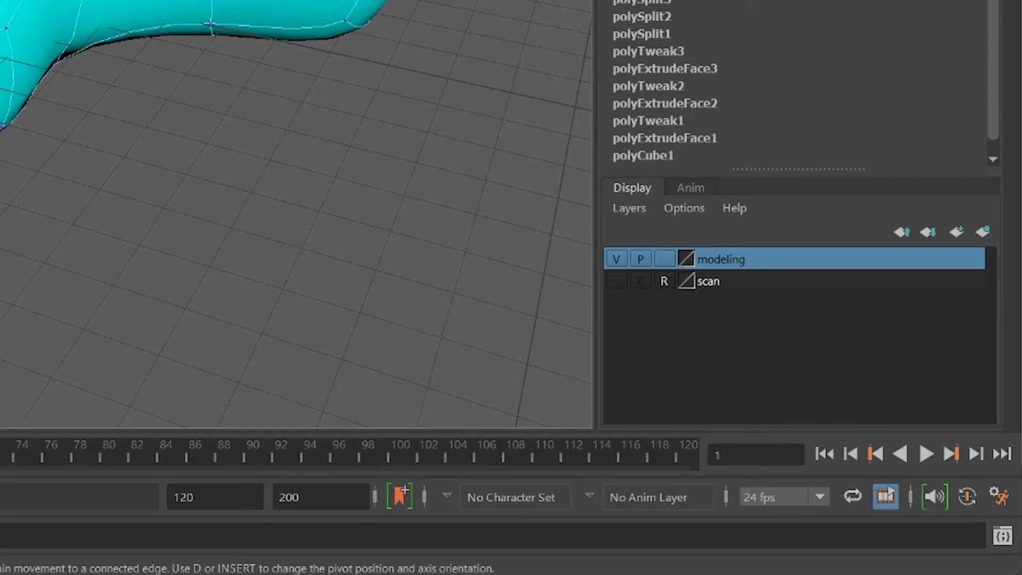
- Insert an edge loop around the middle of the thumb with Multi-Cut
left_click(1016, 171)
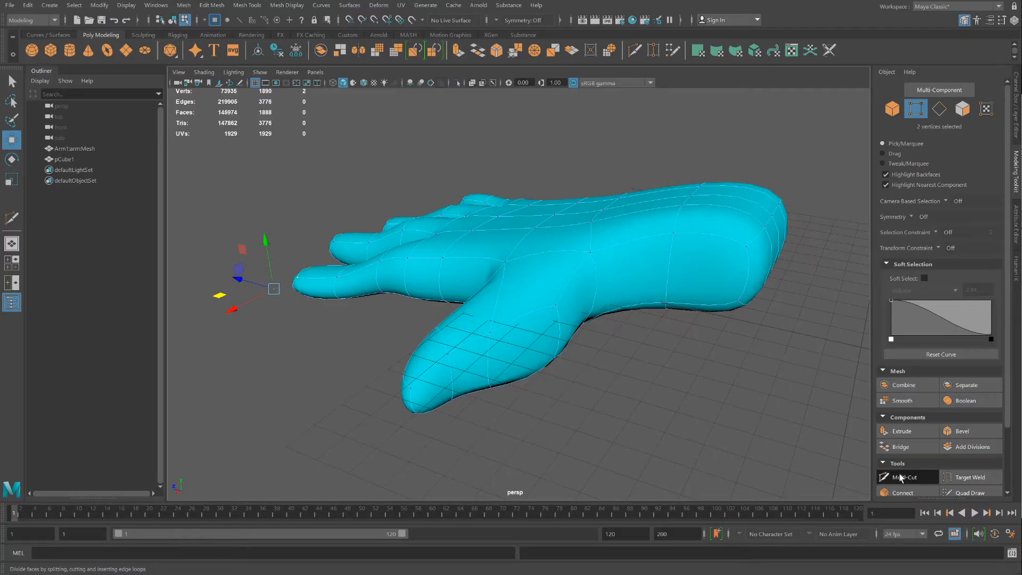
left_click(782, 381)
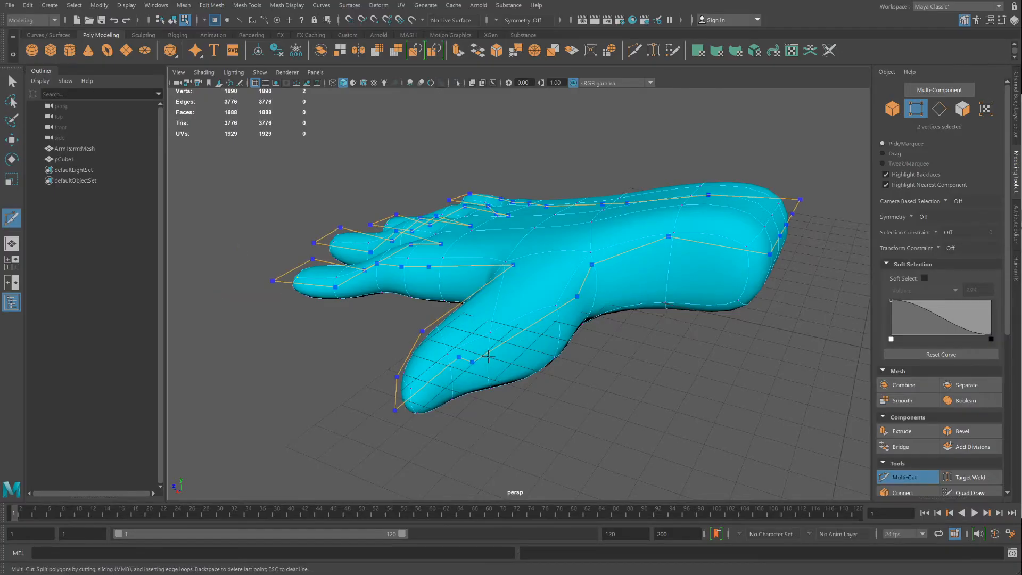
left_click(501, 256)
left_click(472, 416)
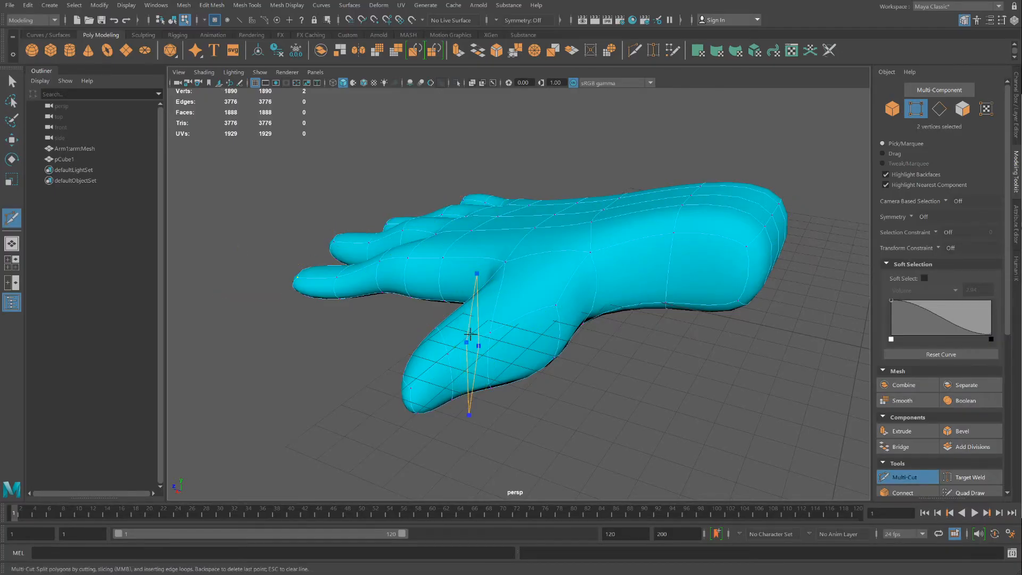
left_click(468, 334, "ctrl")
- Reposition individual vertices of the new edge loop around the middle of the thumb
left_click_drag(534, 385, 584, 410, "alt")
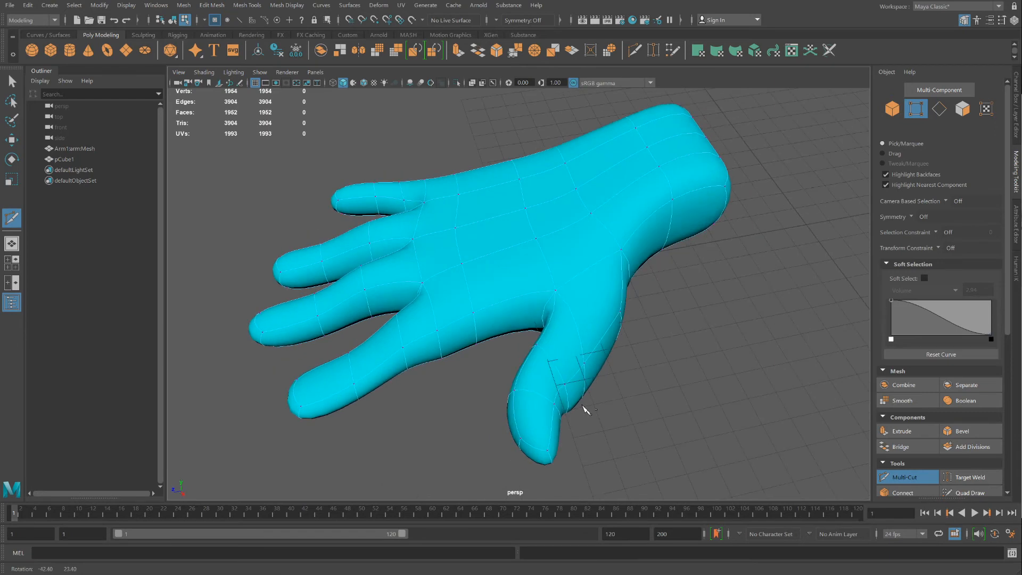
left_click(19, 144)
mouse_move(526, 384)
left_mouse_down("alt")
mouse_move(497, 376)
mouse_move(475, 320)
mouse_move(531, 361)
mouse_move(537, 388)
mouse_move(520, 372)
left_mouse_up("alt")
left_click(531, 361)
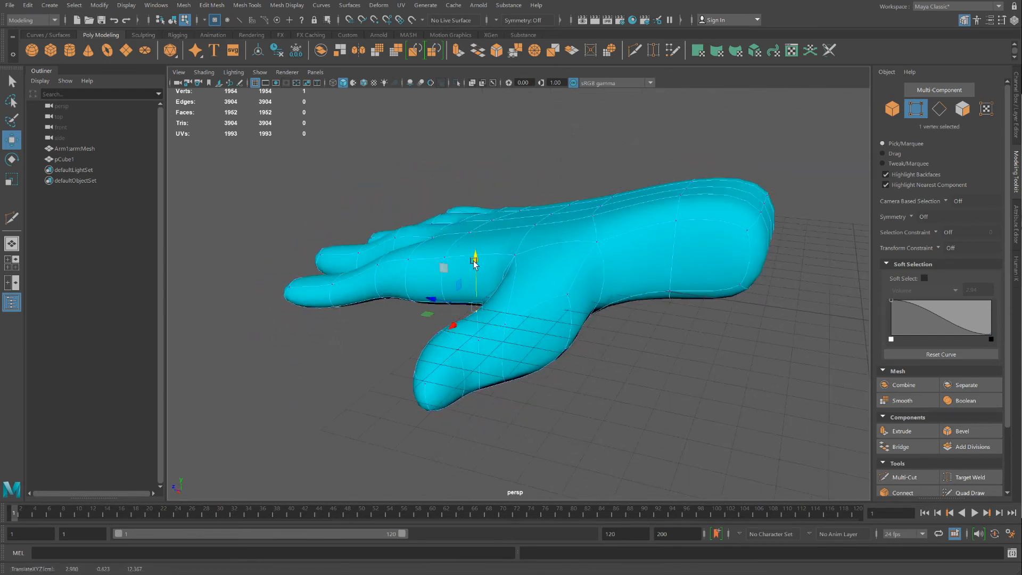
left_click_drag(474, 263, 522, 343, "alt")
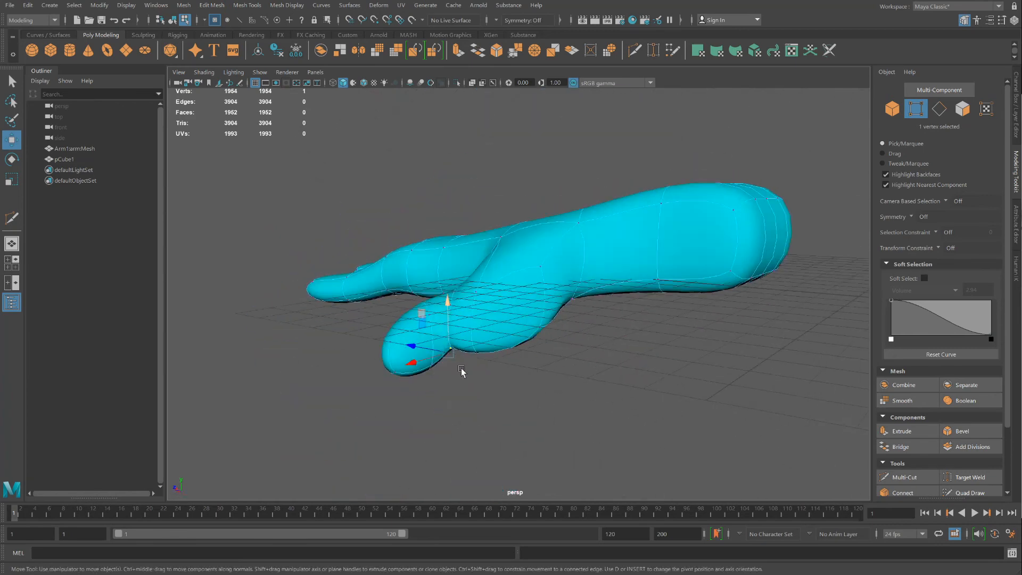
- Reposition the thumb's end vertices and a neighbouring loop vertex, in side and top view, to reshape the thumb tip
left_click_drag(355, 368, 357, 366)
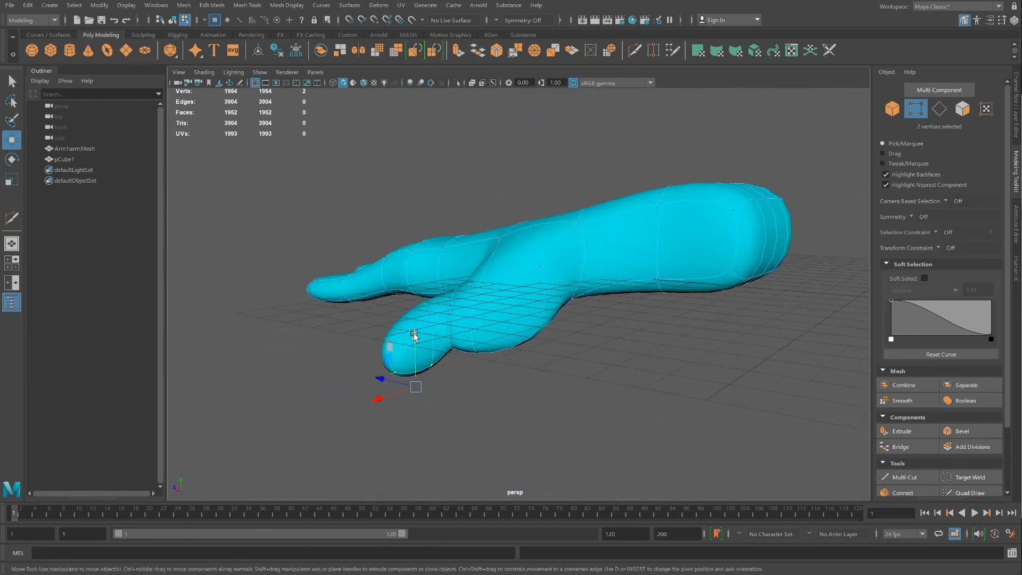
left_click_drag(410, 337, 437, 331)
left_click(458, 349)
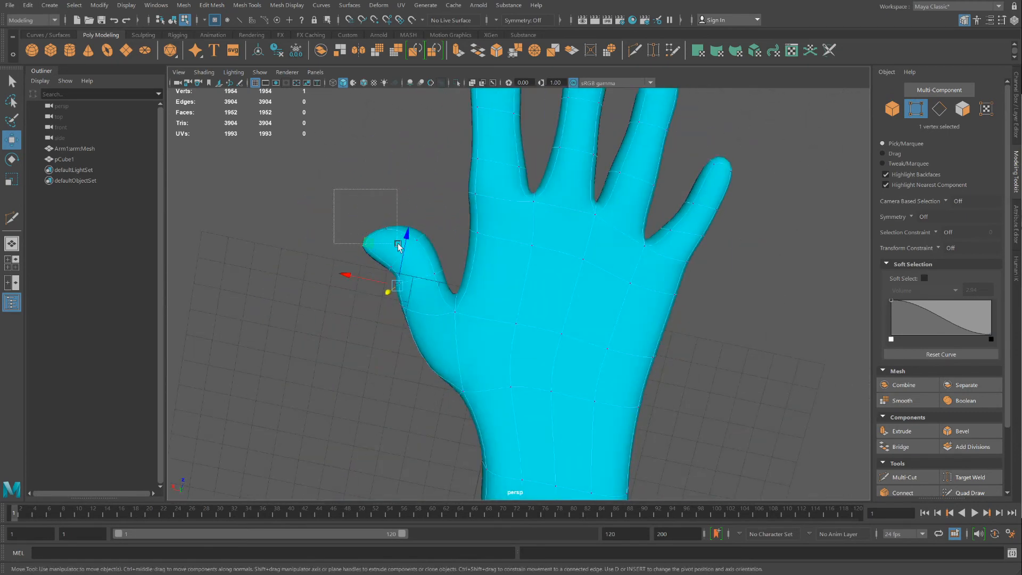
left_click_drag(393, 255, 394, 254)
left_click_drag(351, 206, 350, 184)
left_click_drag(349, 185, 298, 221, "alt")
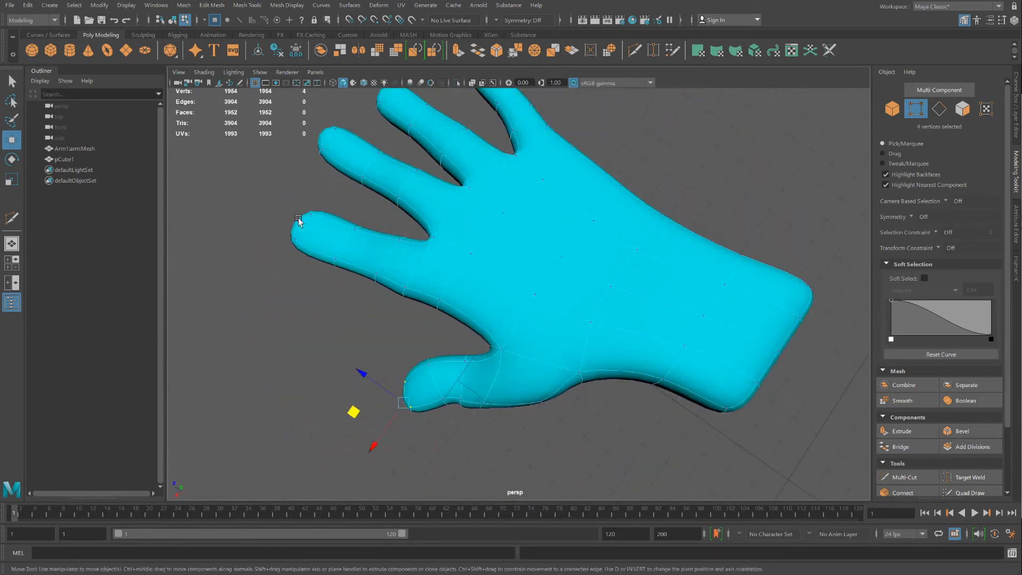
- Move the thumb-side vertices at the ends of the middle, ring and little fingers outward to widen the fingertips
left_click_drag(384, 232, 423, 235, "alt")
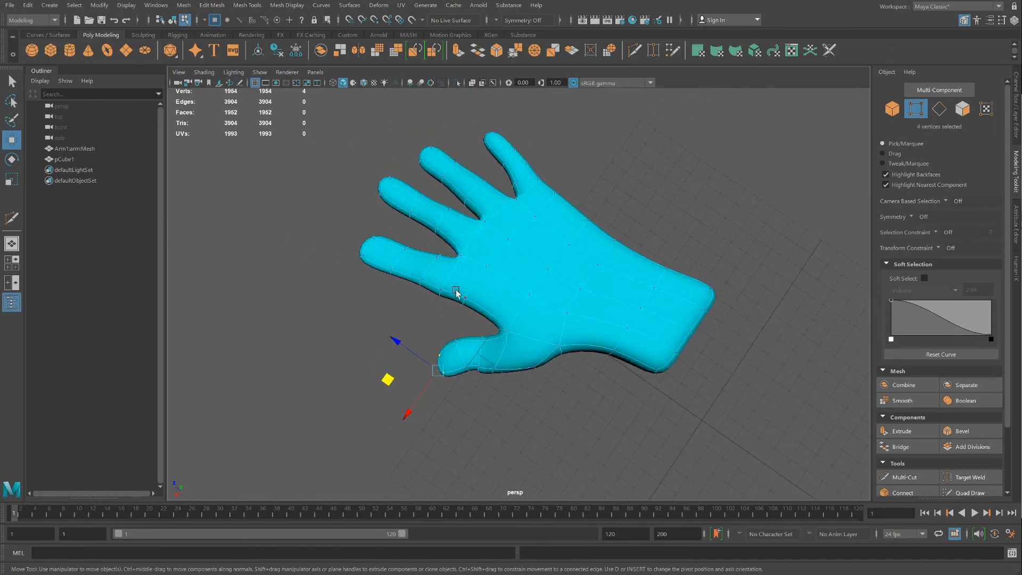
left_click_drag(456, 291, 574, 298, "alt")
middle_click_drag(570, 302, 574, 207, "alt")
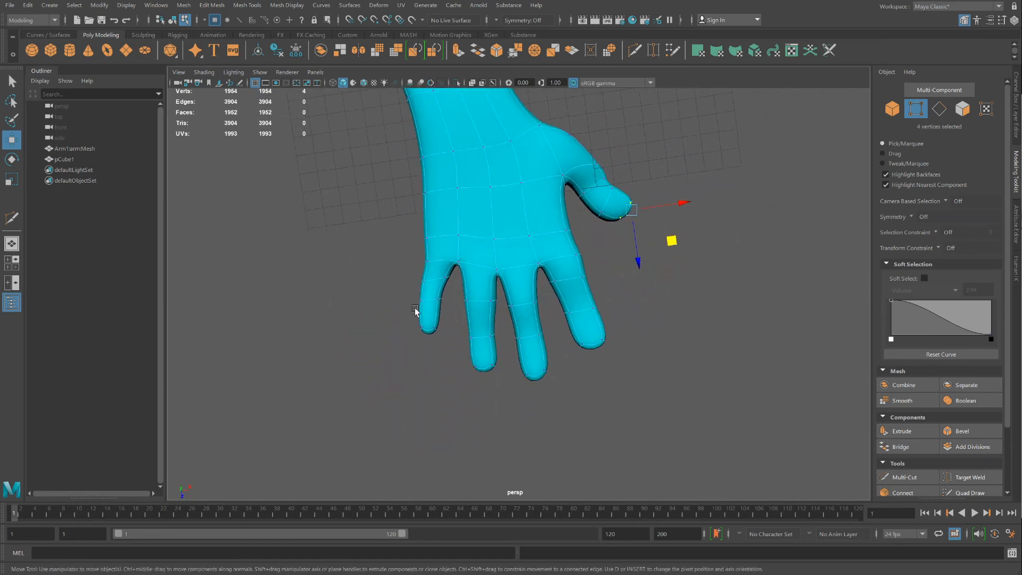
scroll(586, 357, "up", 2)
left_click_drag(586, 358, 570, 290, "alt")
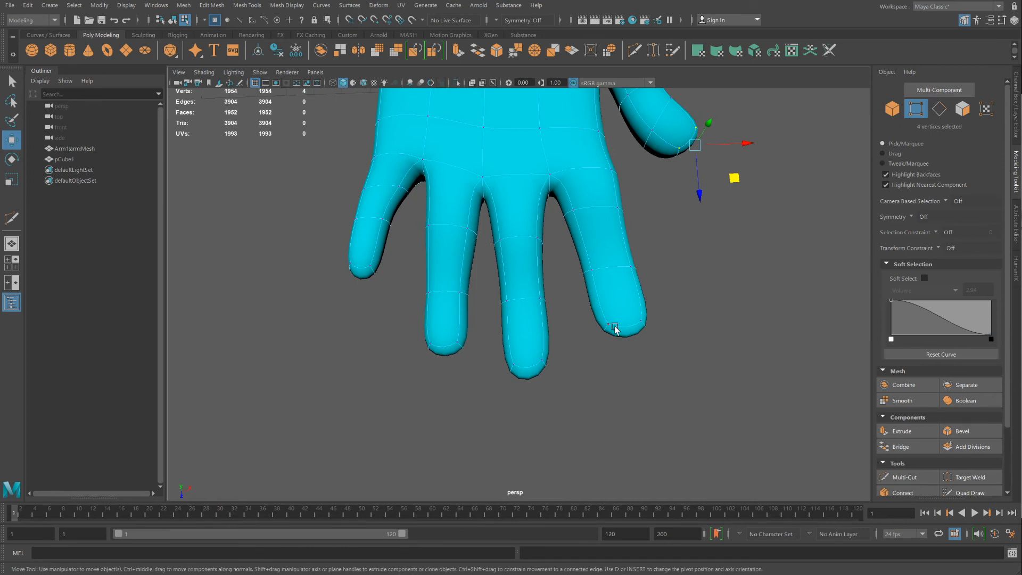
left_click_drag(531, 287, 531, 287)
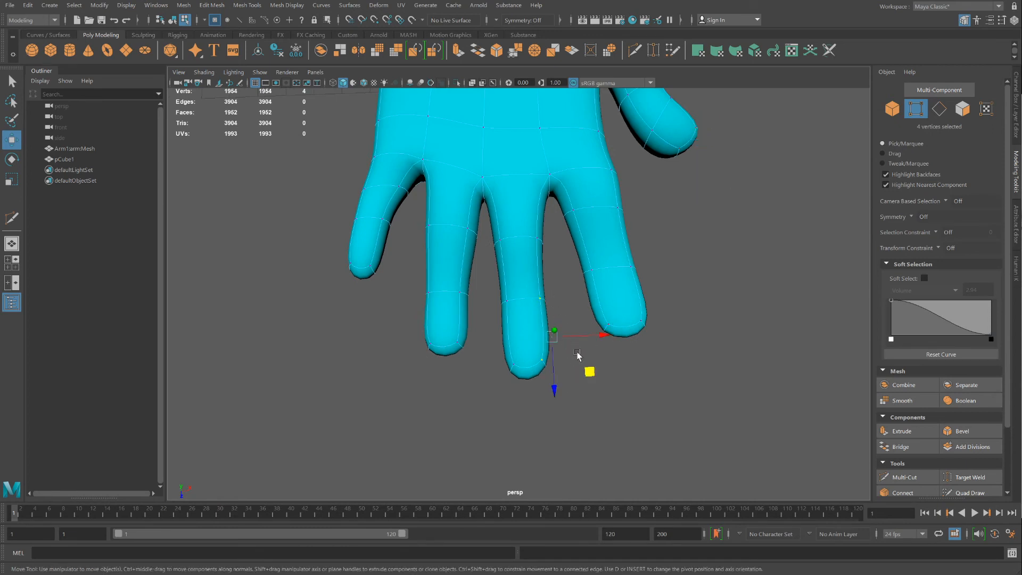
middle_click_drag(582, 375, 605, 376)
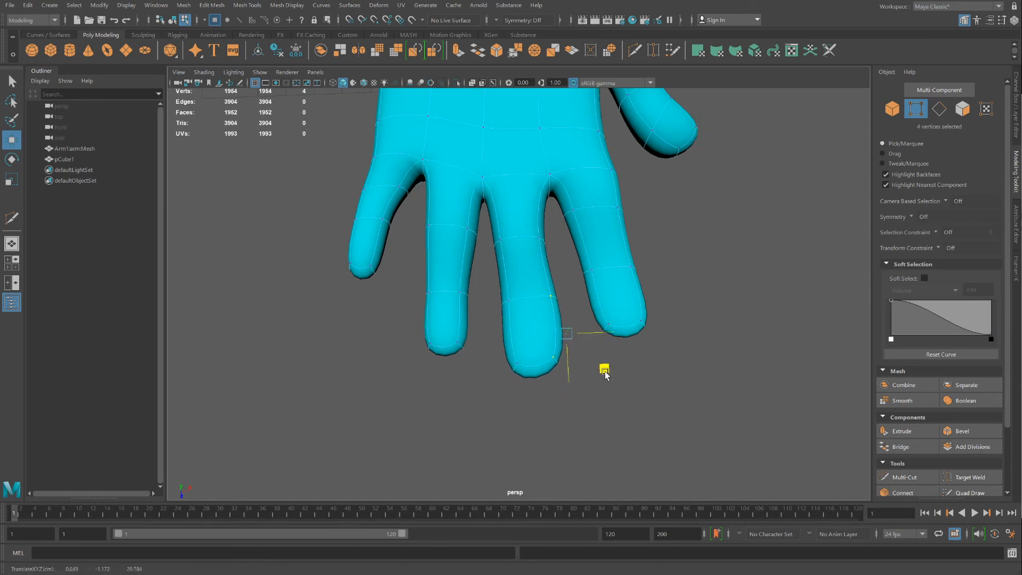
left_click_drag(450, 281, 479, 336)
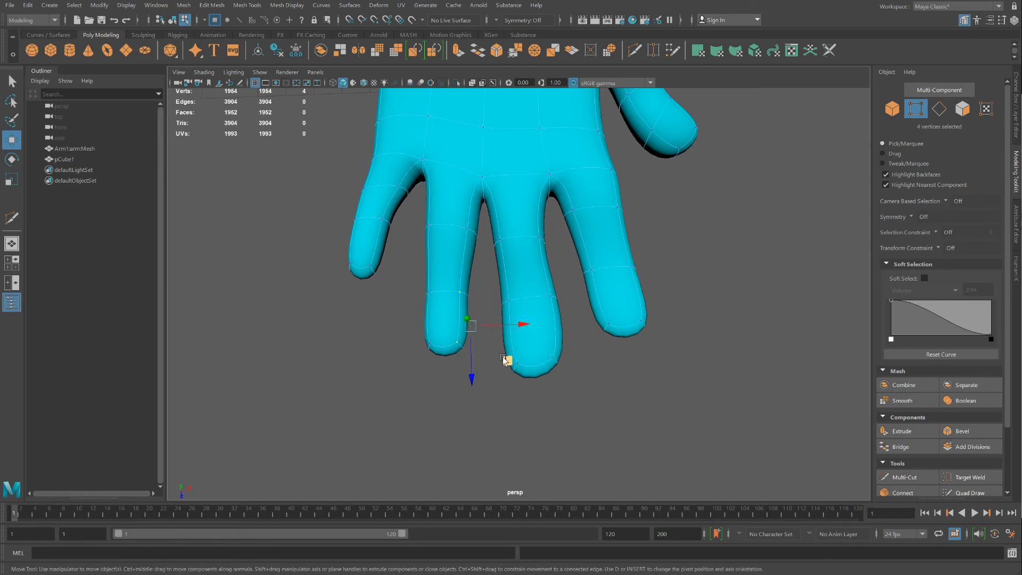
middle_click_drag(504, 360, 515, 364)
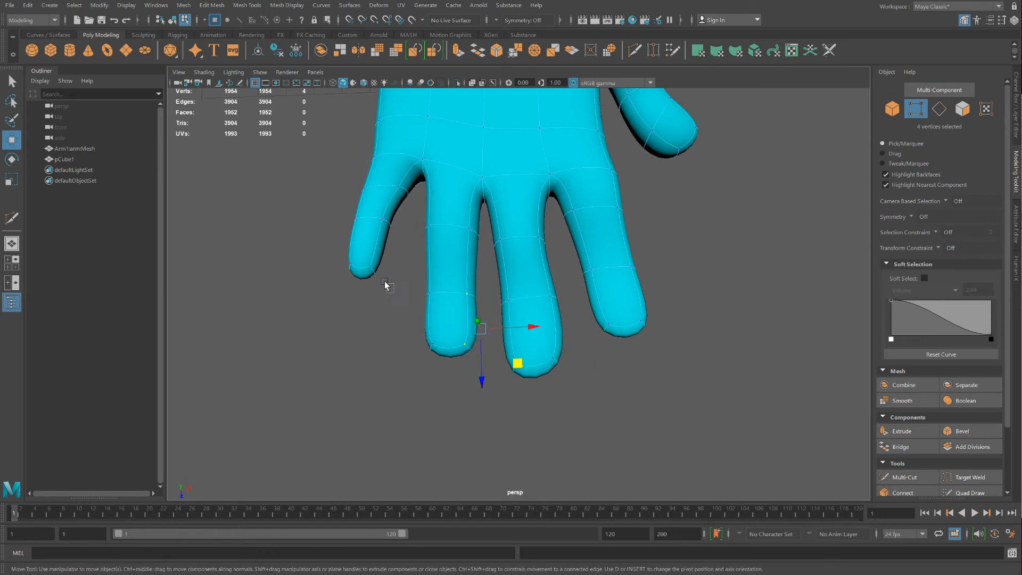
left_click_drag(367, 255, 364, 253)
left_click_drag(417, 320, 429, 320)
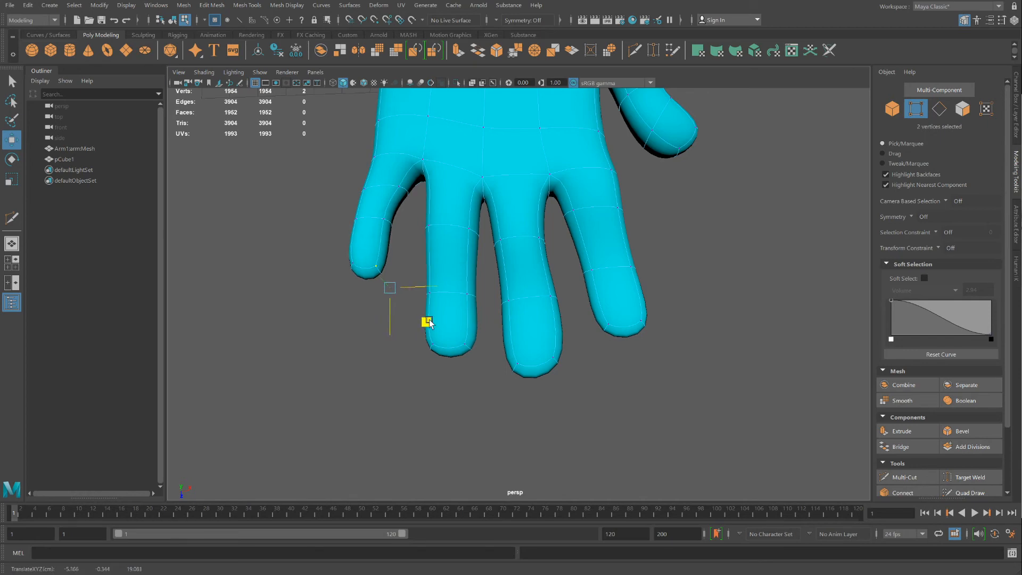
- Insert an edge loop near the tip of each of the four fingers with Multi-Cut
left_click_drag(476, 346, 744, 391, "alt")
left_click_drag(536, 274, 571, 310, "alt")
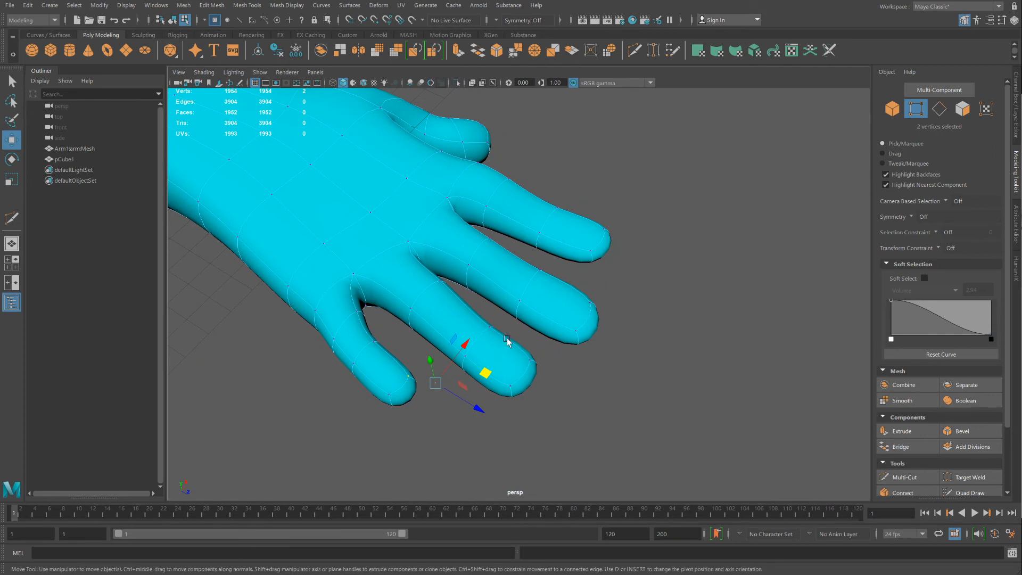
key("ctrl+shift+x")
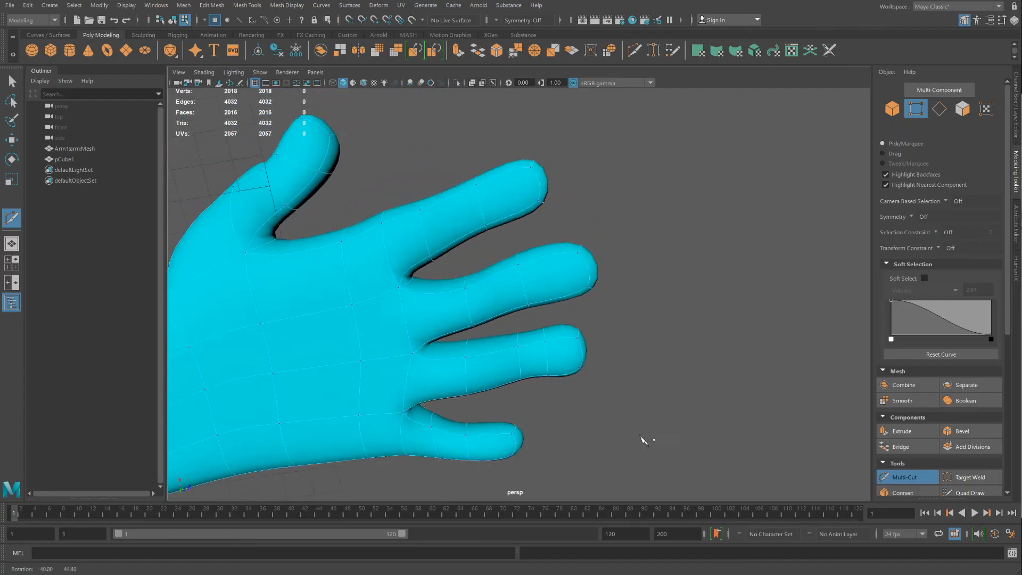
left_click_drag(643, 440, 580, 320, "alt")
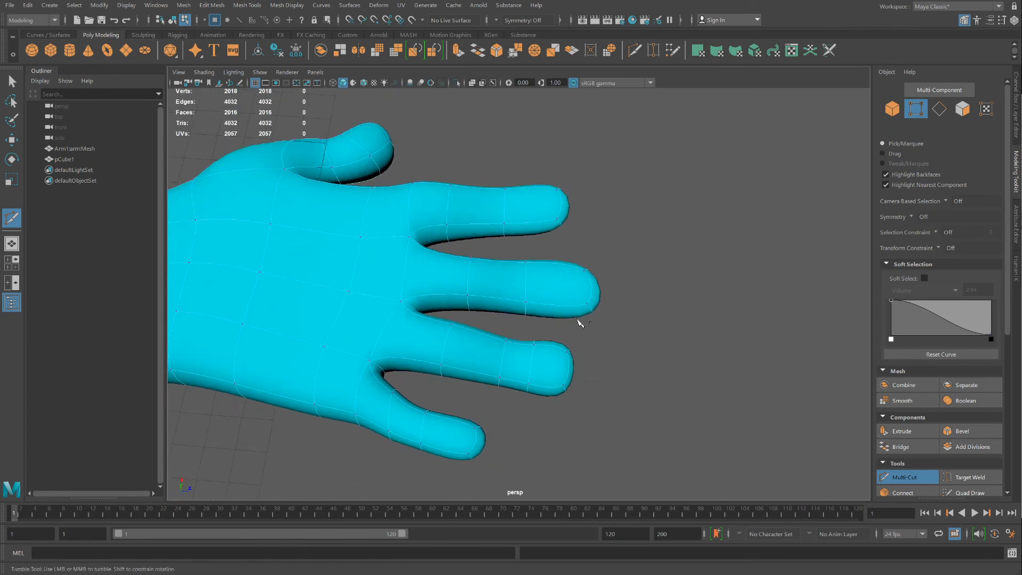
left_click(553, 290, "ctrl")
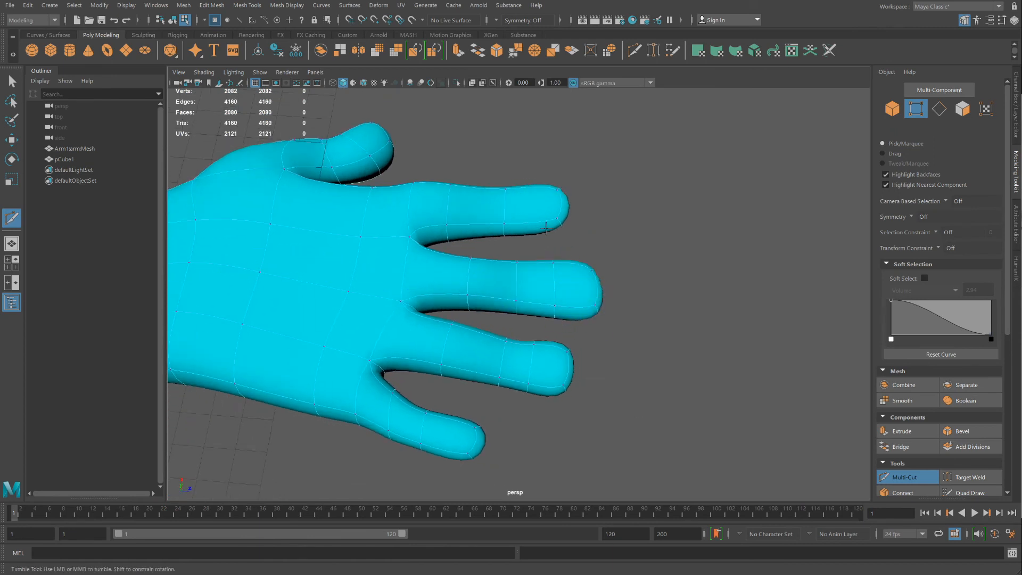
left_click(527, 217, "ctrl")
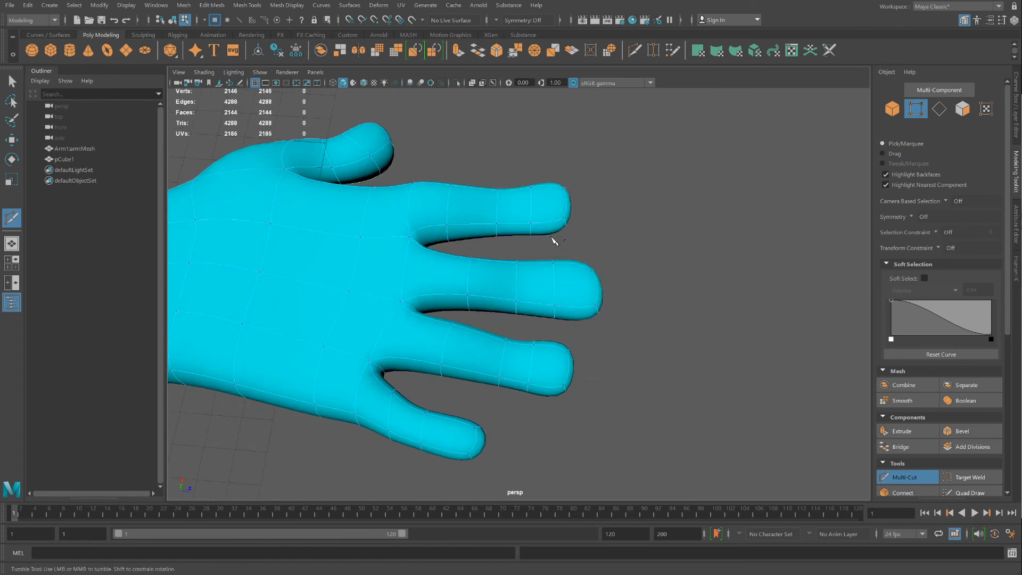
left_click(445, 436, "ctrl")
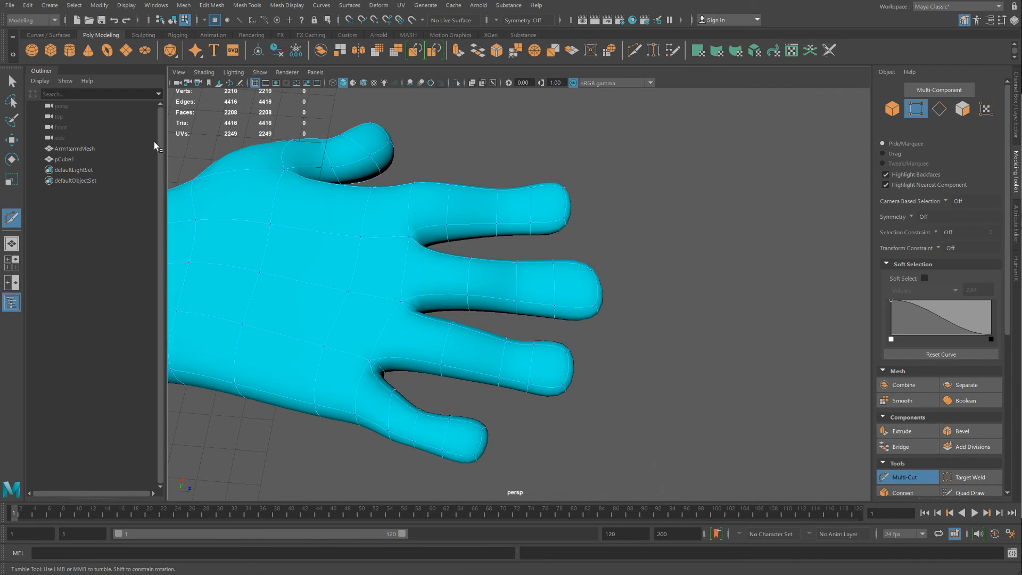
- Return to the Move tool and save the scene
left_click(12, 139)
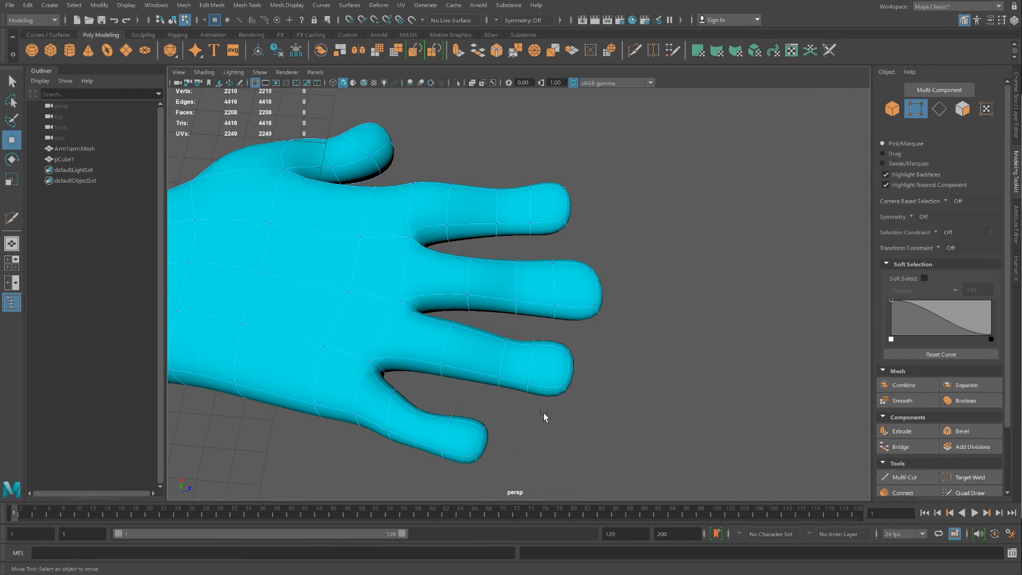
key("ctrl+s")
left_click(656, 217)
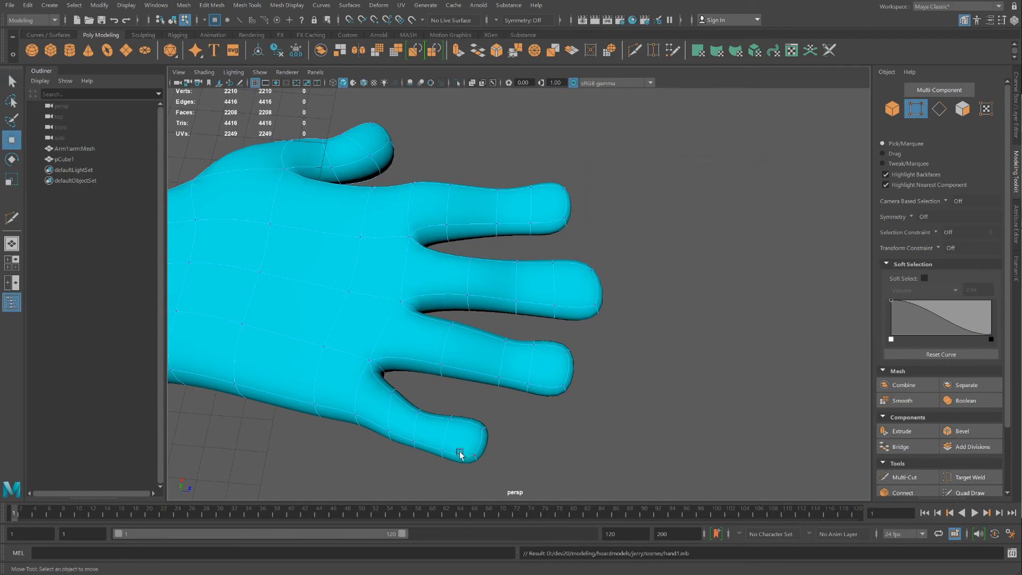
- Extrude the top face of the ring fingertip downward as a nail bed and scale the face to about 0.77
right_click_drag(466, 448, 472, 330)
left_click(549, 366)
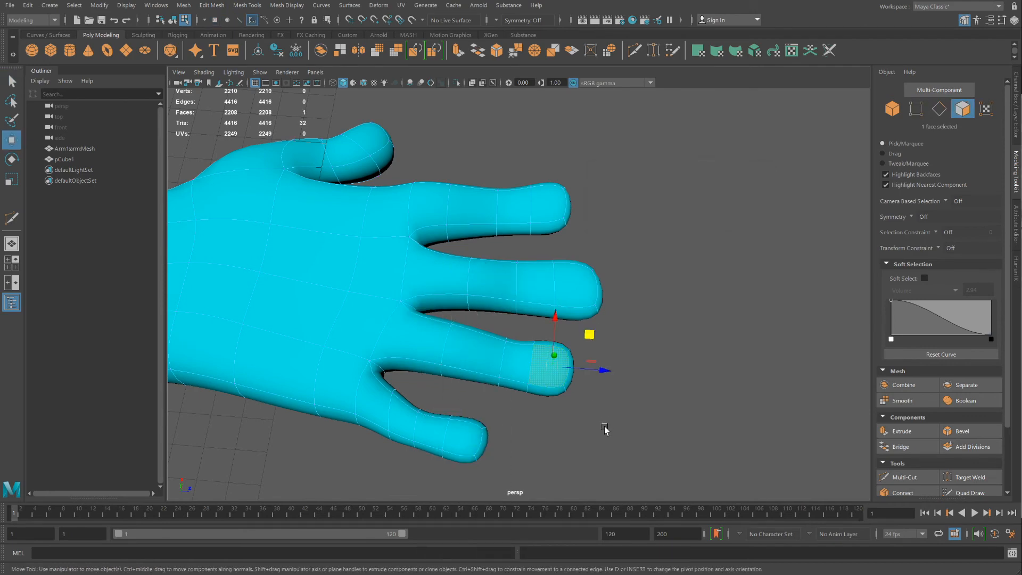
left_click_drag(604, 428, 583, 404, "alt")
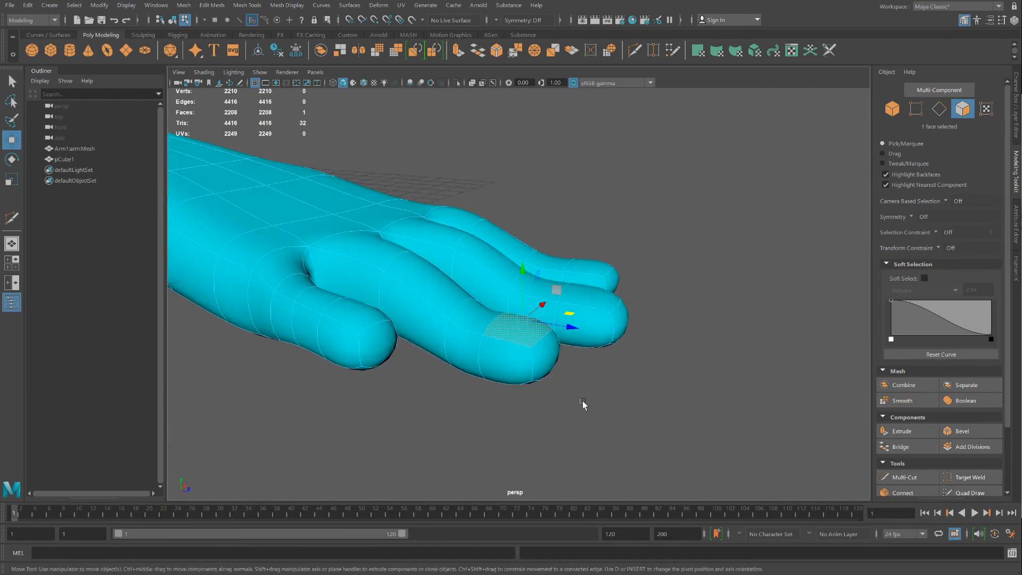
scroll(582, 403, "up", 2)
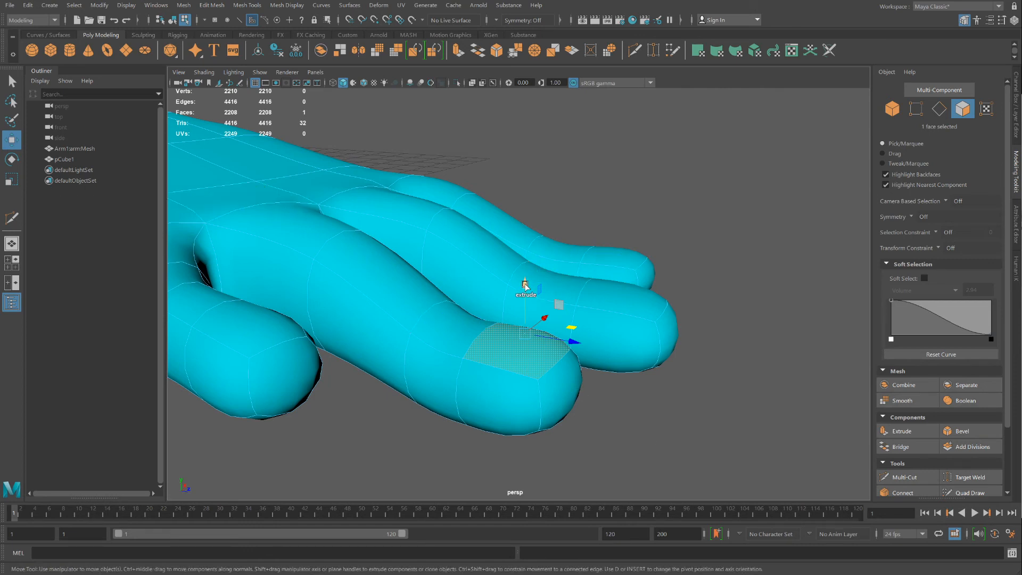
left_click_drag(525, 285, 525, 305, "shift")
left_click(16, 183)
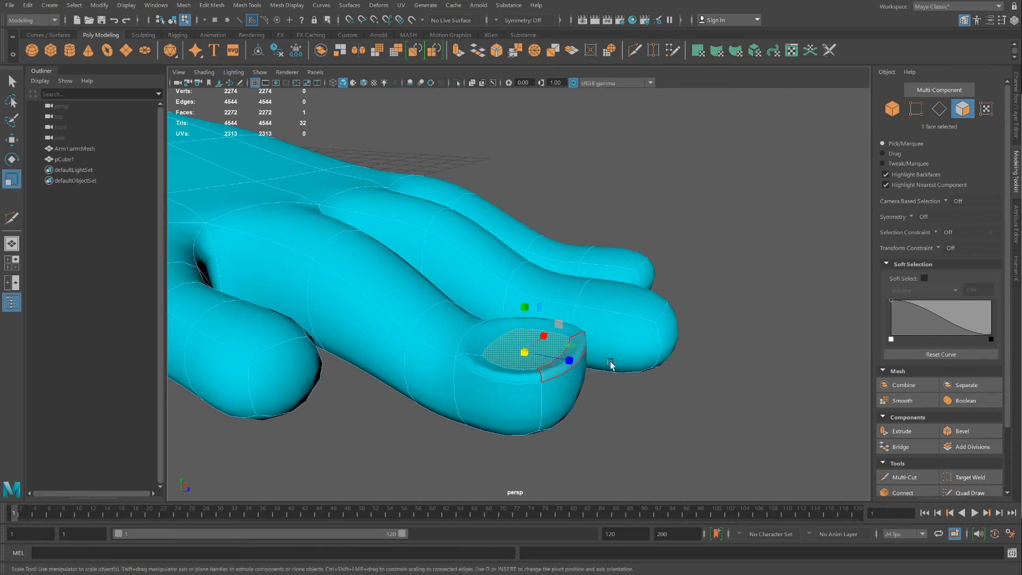
left_click_drag(525, 352, 500, 356)
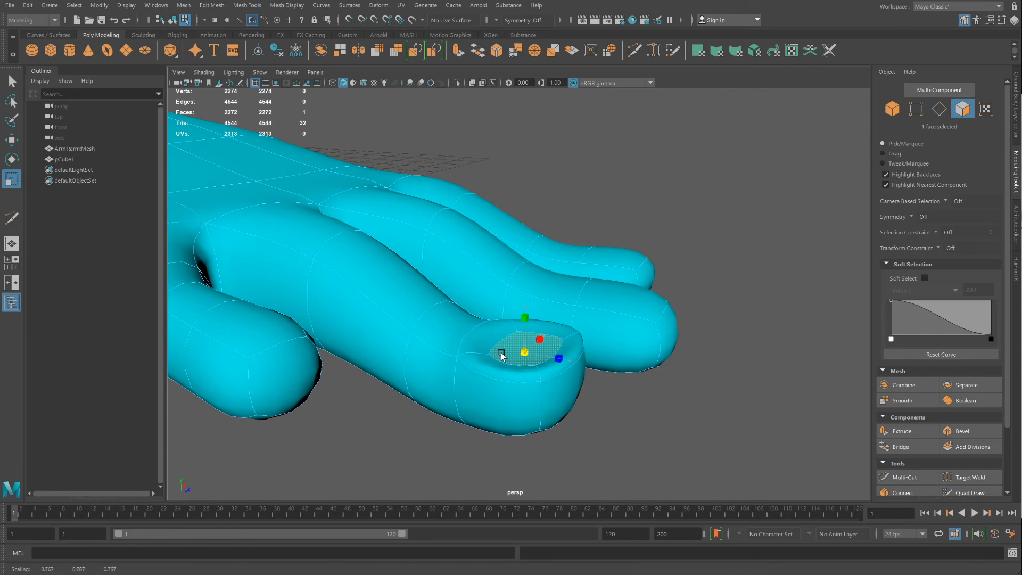
- Extrude the recessed ring-finger face upward as a nail, and extrude the nail's front side face forward past the fingertip
left_click(11, 139)
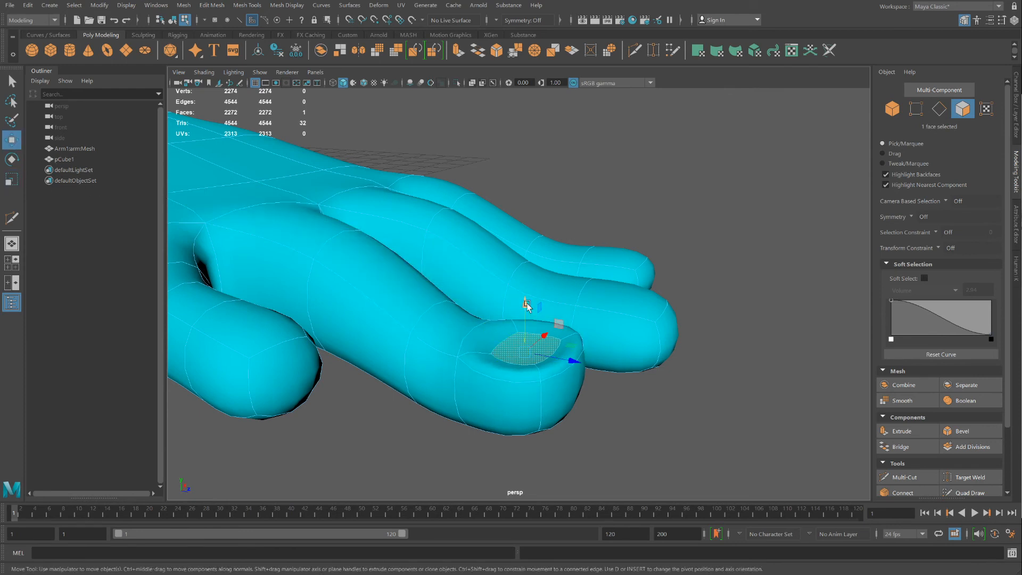
mouse_move(526, 305)
left_mouse_down("shift")
mouse_move(527, 283)
mouse_move(526, 291)
left_mouse_up("shift")
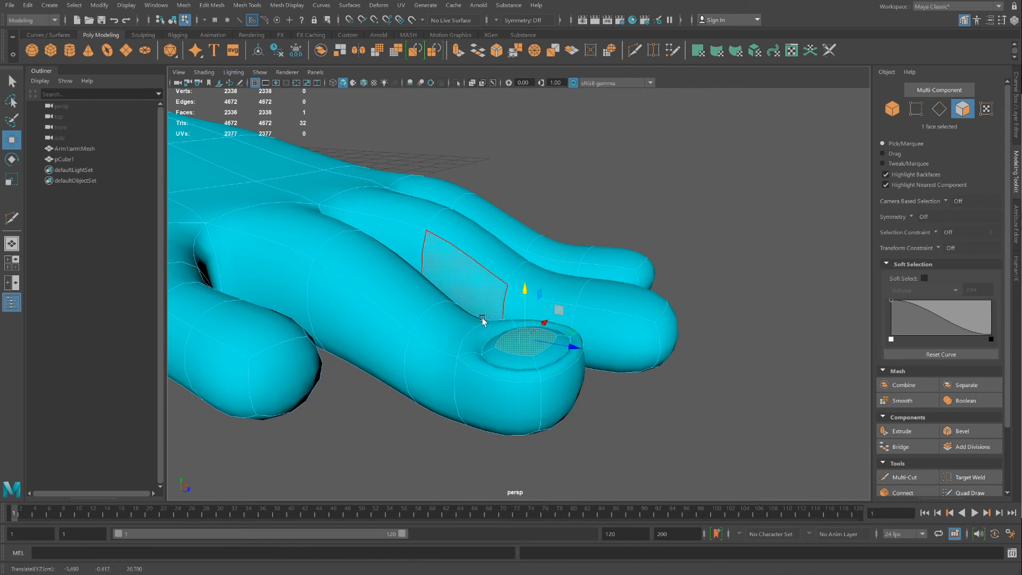
left_click_drag(474, 320, 533, 362)
left_click(550, 362)
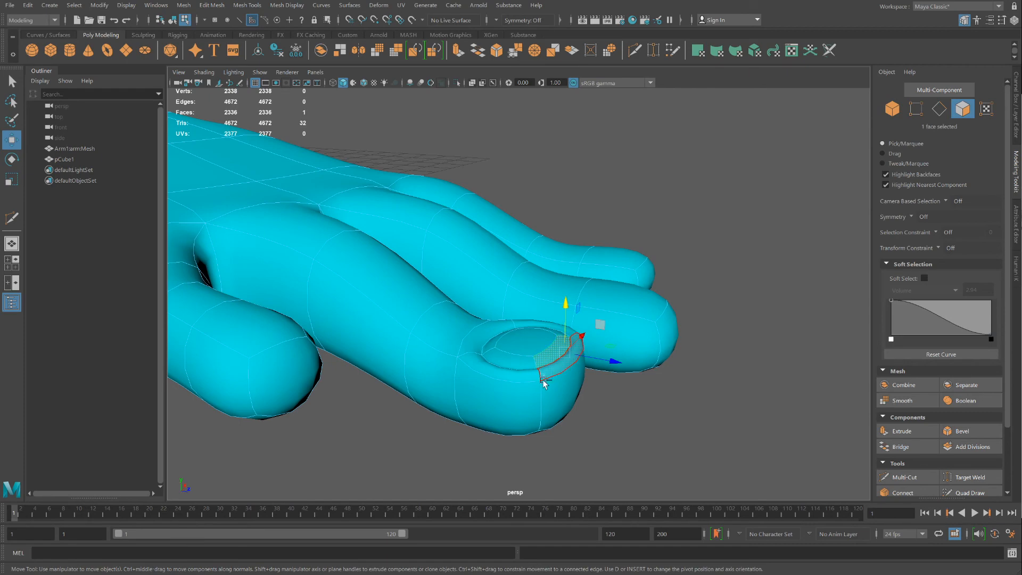
left_click_drag(646, 404, 646, 434, "alt")
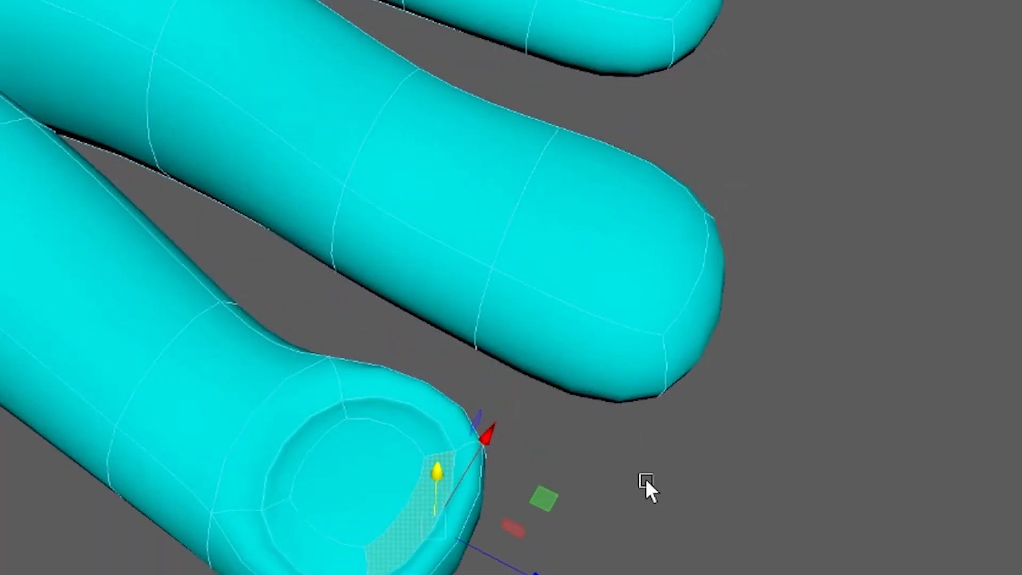
middle_click_drag(646, 435, 636, 358, "alt")
left_click_drag(473, 371, 528, 402, "shift")
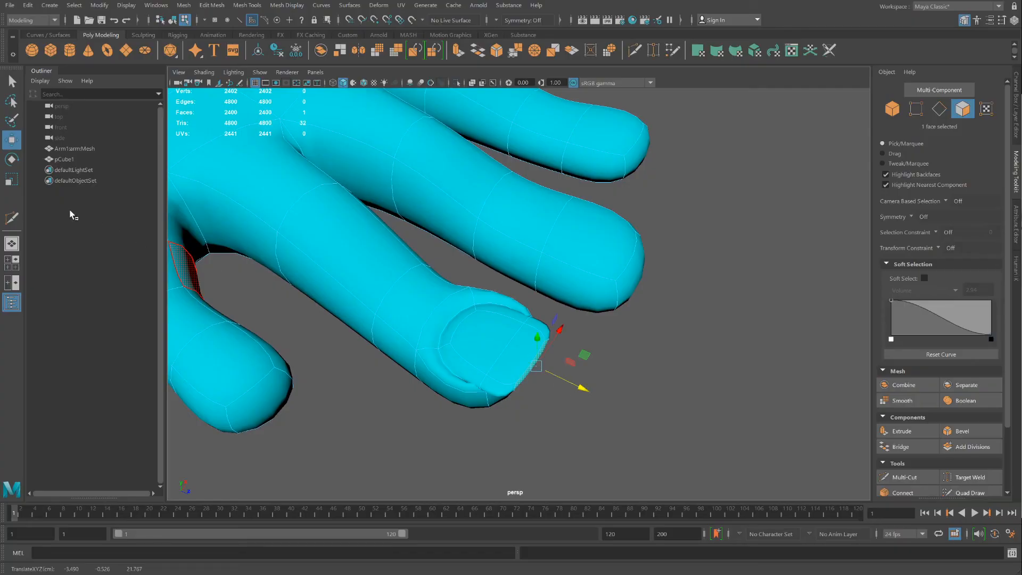
- Scale the front face of the ring-finger nail narrower and return to object mode
left_click(11, 181)
left_click_drag(561, 338, 545, 357)
right_click_drag(515, 352, 568, 282)
left_click(573, 357)
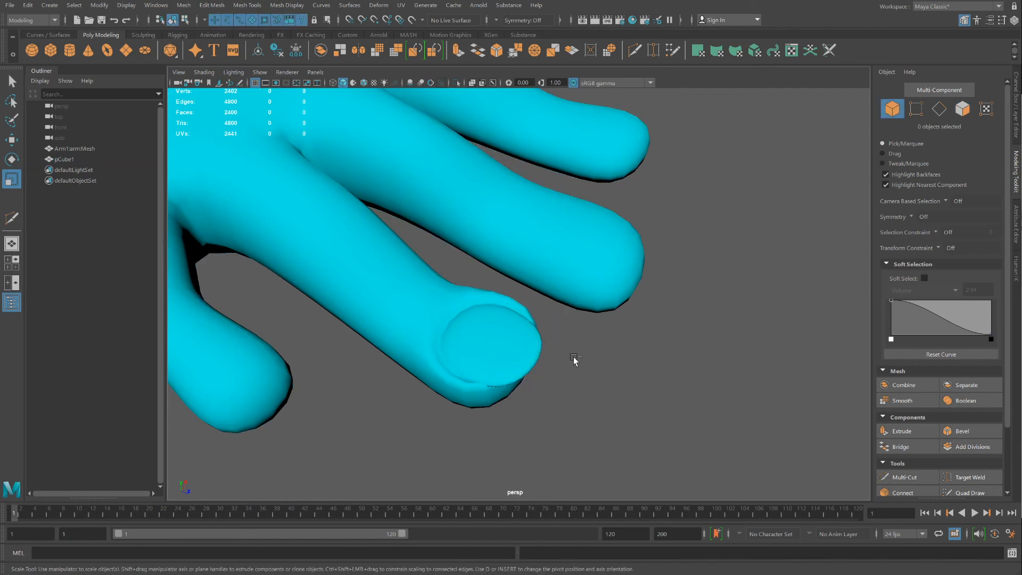
- Switch the hand mesh to vertex editing and pull the ring fingertip's side vertices inward to narrow it around the nail
left_click(500, 367)
left_click_drag(500, 368, 484, 413, "alt")
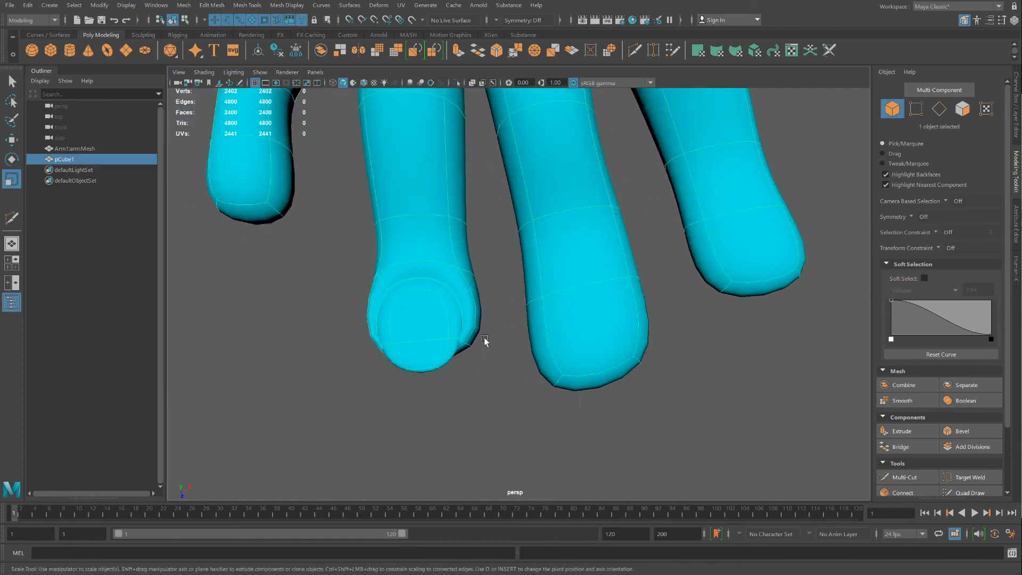
right_click_drag(477, 298, 478, 329)
right_click_drag(421, 299, 421, 300)
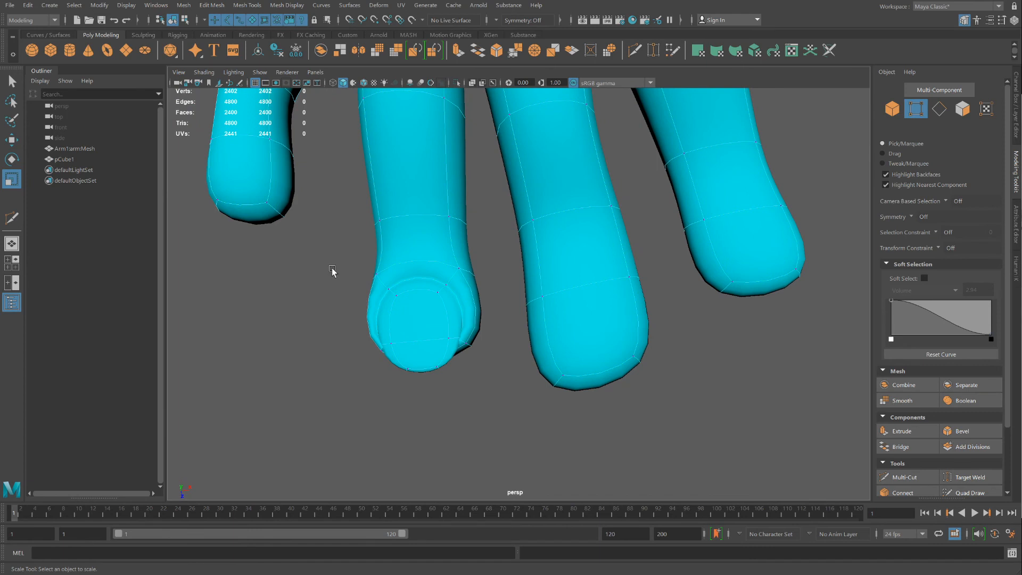
left_click_drag(385, 353, 413, 365)
key("w")
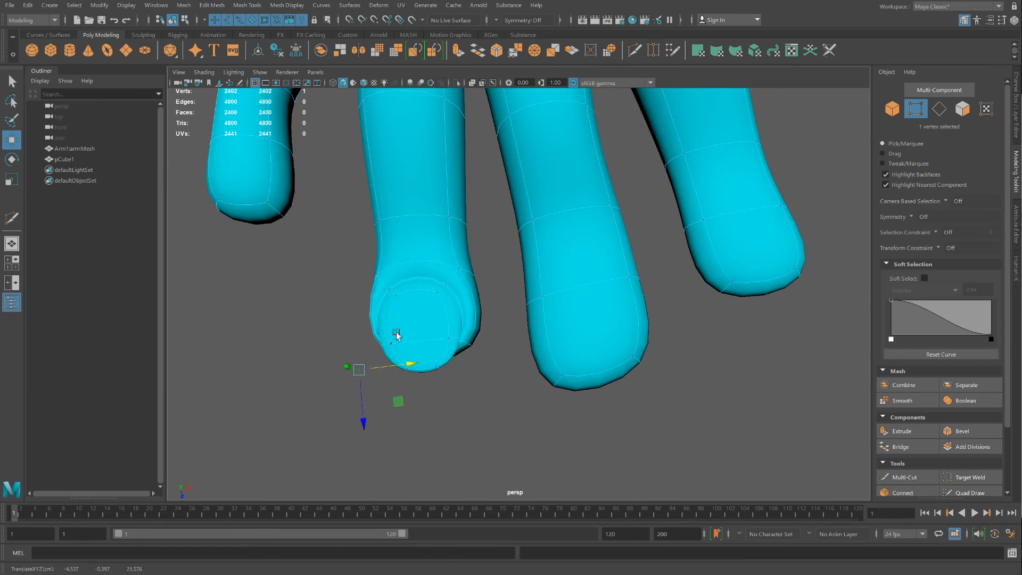
left_click(394, 279)
left_click_drag(402, 301, 404, 313)
mouse_move(496, 363)
left_mouse_down()
mouse_move(454, 328)
mouse_move(497, 353)
left_mouse_up()
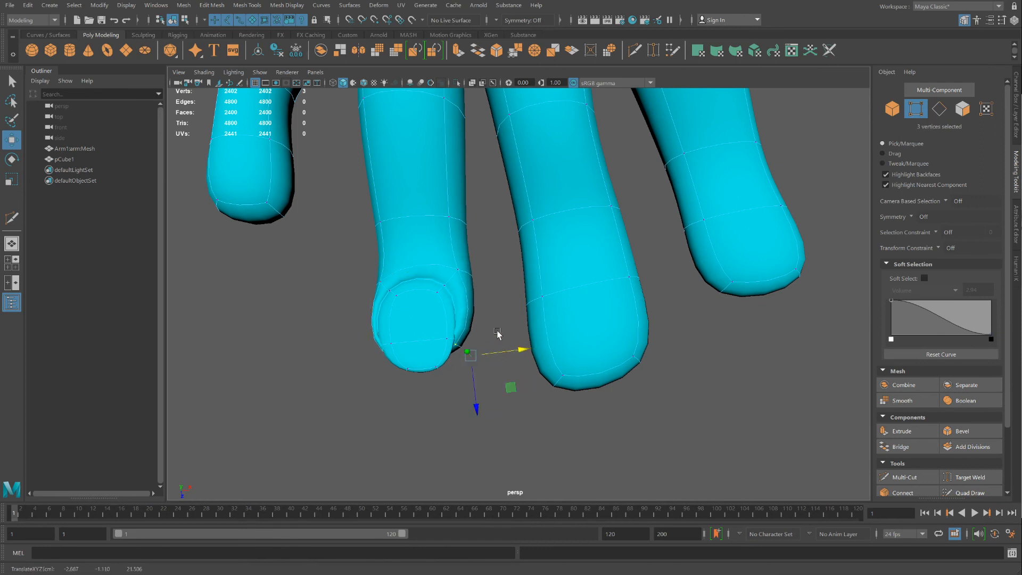
left_click_drag(491, 294, 494, 267)
- Move the upper front vertices of the ring fingertip forward so the flesh reaches beneath the nail's tip
left_click_drag(425, 368, 518, 349, "alt")
scroll(575, 293, "up", 2)
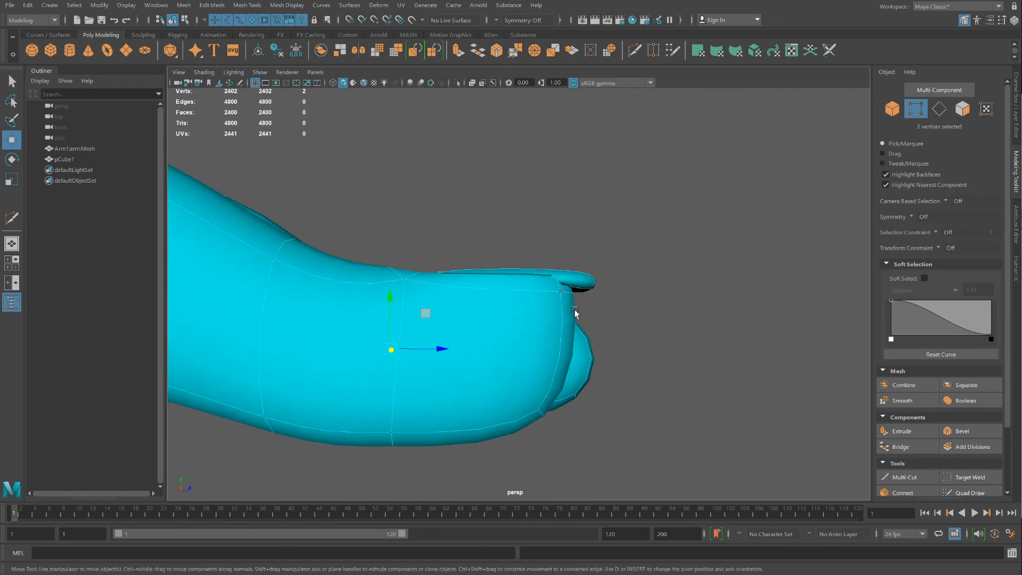
left_click(547, 295, "shift")
left_click_drag(538, 289, 506, 297, "alt")
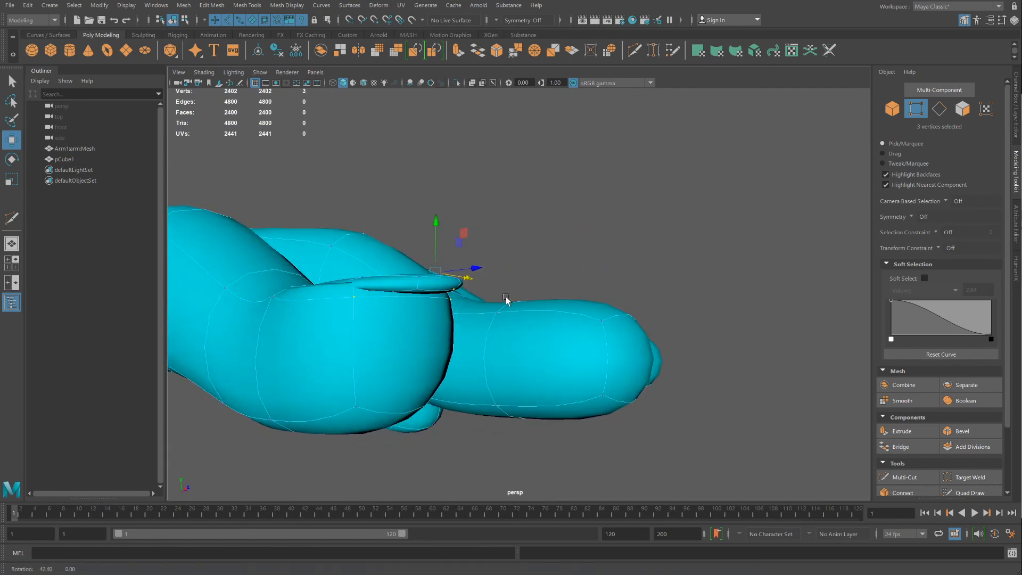
left_click(451, 302)
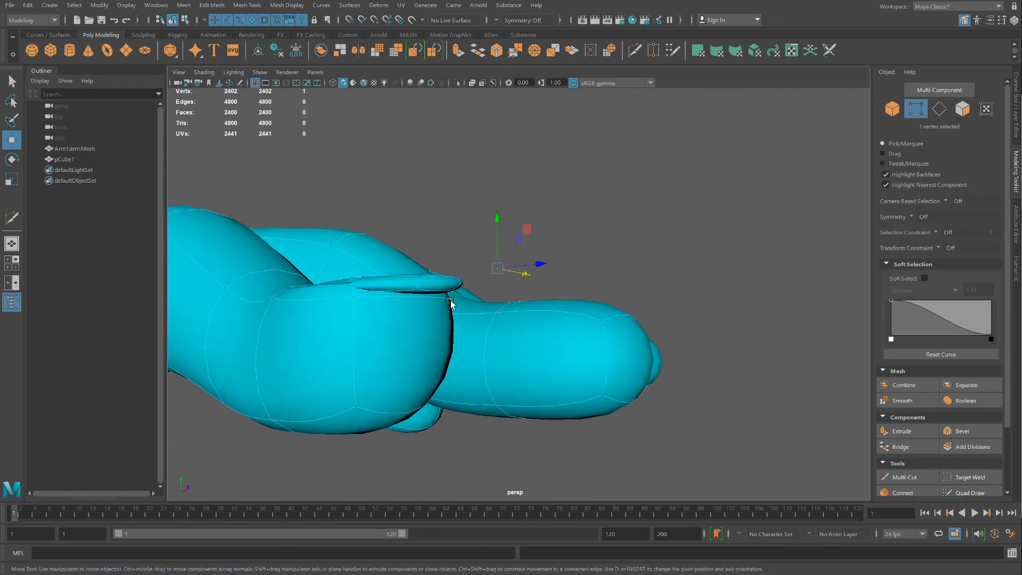
left_click(353, 297, "shift")
left_click_drag(397, 340, 430, 344, "alt")
left_click_drag(595, 286, 636, 293)
- Raise the underside vertices of the ring fingertip to slim and taper its side profile
left_click_drag(548, 433, 519, 387, "alt")
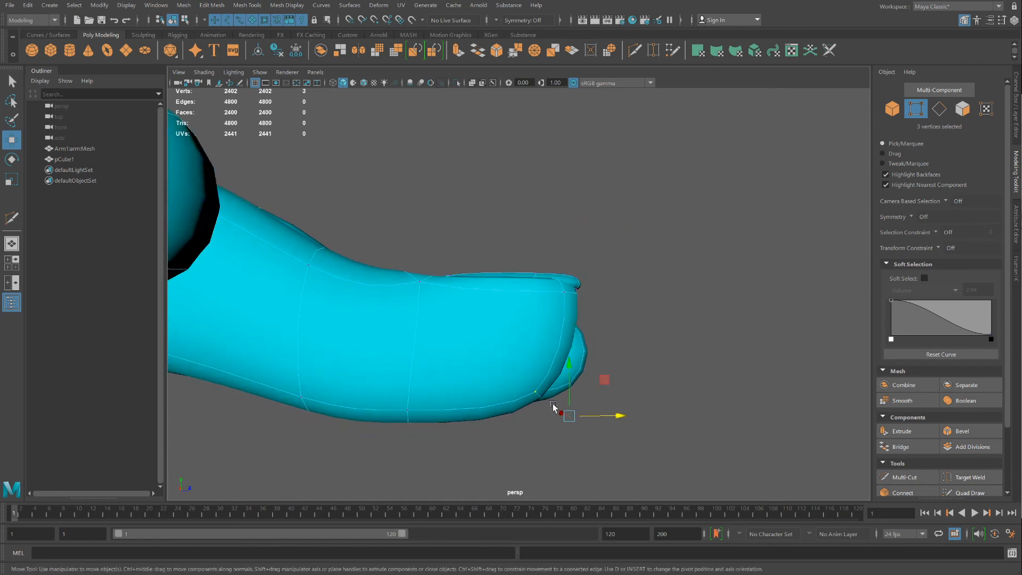
left_click_drag(601, 382, 603, 358)
left_click_drag(443, 431, 424, 370)
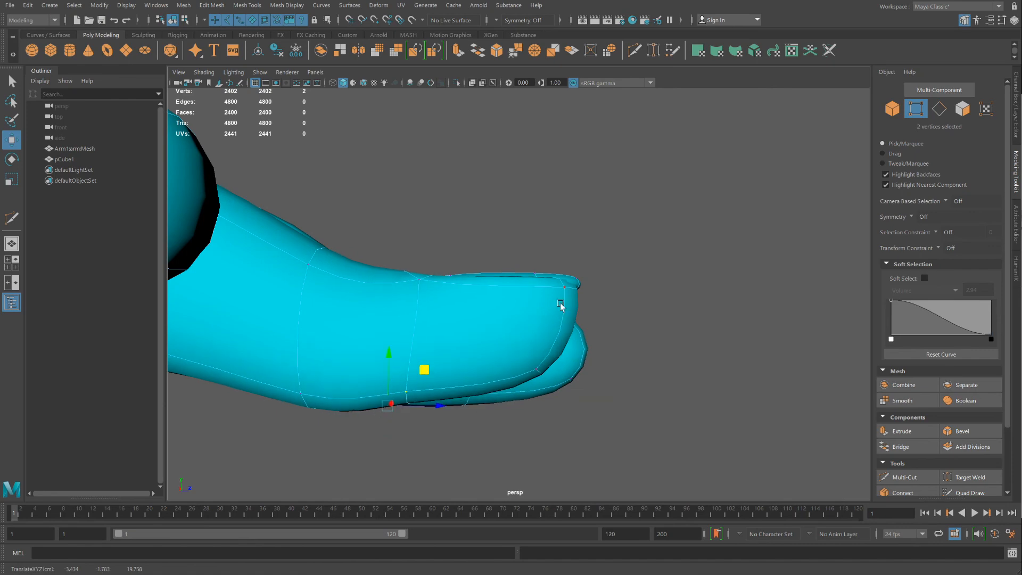
- Reposition the vertices at the ring nail's base and front corners to round the nail's outline
left_click_drag(560, 304, 440, 417, "alt")
right_click_drag(440, 417, 520, 367, "alt")
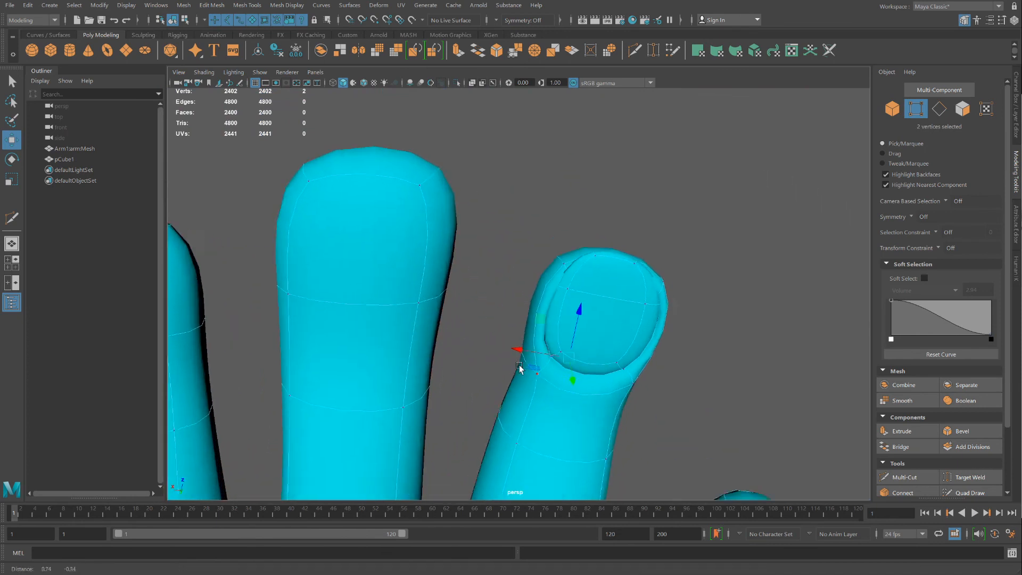
middle_click_drag(520, 368, 406, 342, "alt")
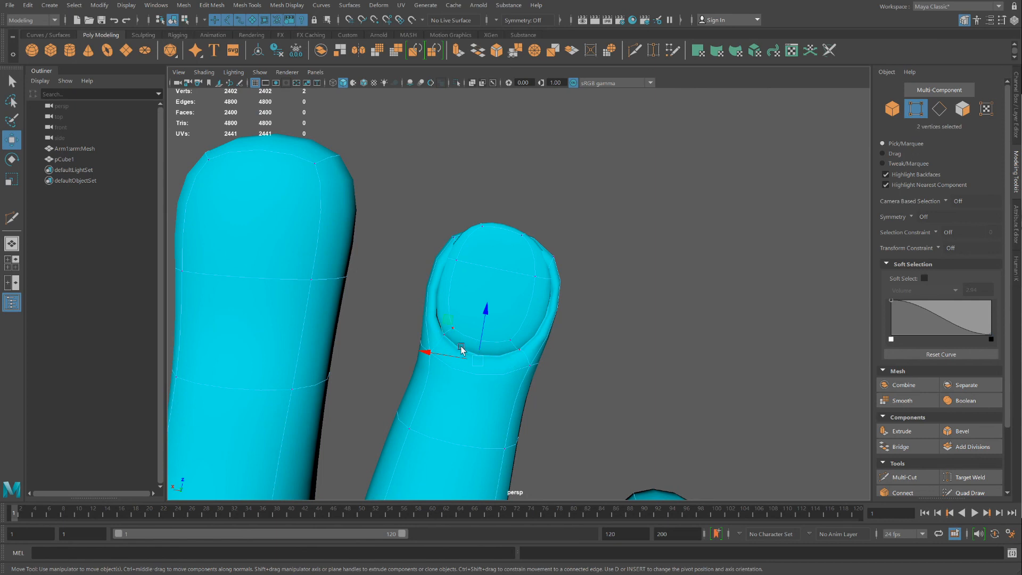
mouse_move(396, 312)
left_mouse_down()
mouse_move(395, 326)
mouse_move(403, 289)
mouse_move(392, 306)
mouse_move(400, 340)
mouse_move(397, 323)
left_mouse_up()
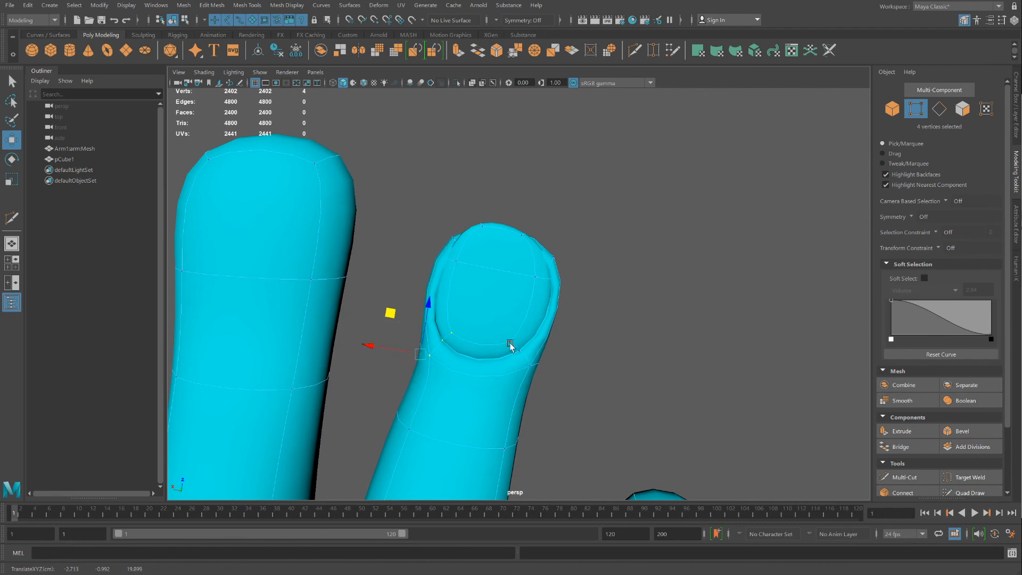
left_click_drag(518, 264, 564, 254)
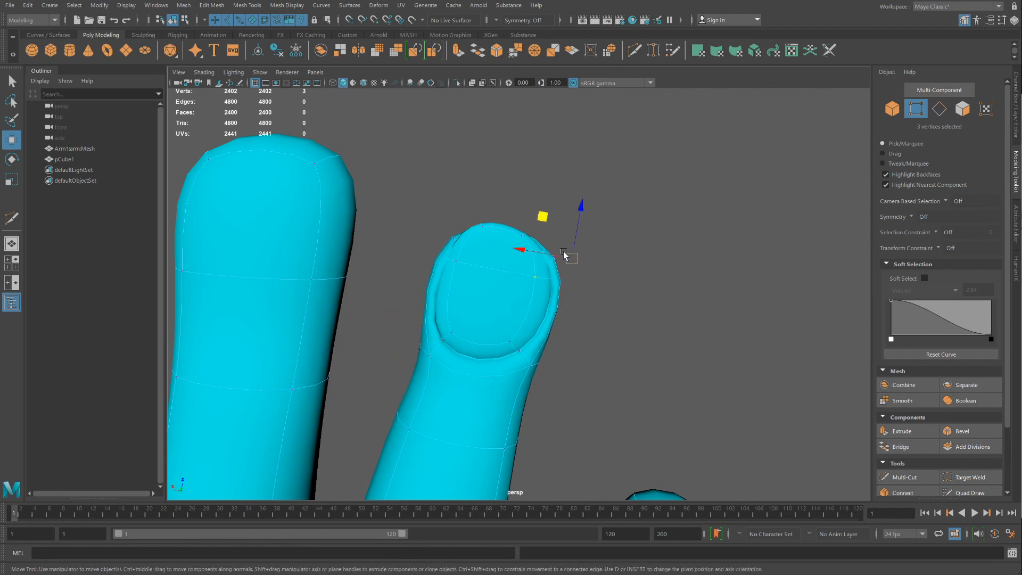
left_click_drag(543, 216, 582, 393, "alt")
scroll(527, 351, "up", 3)
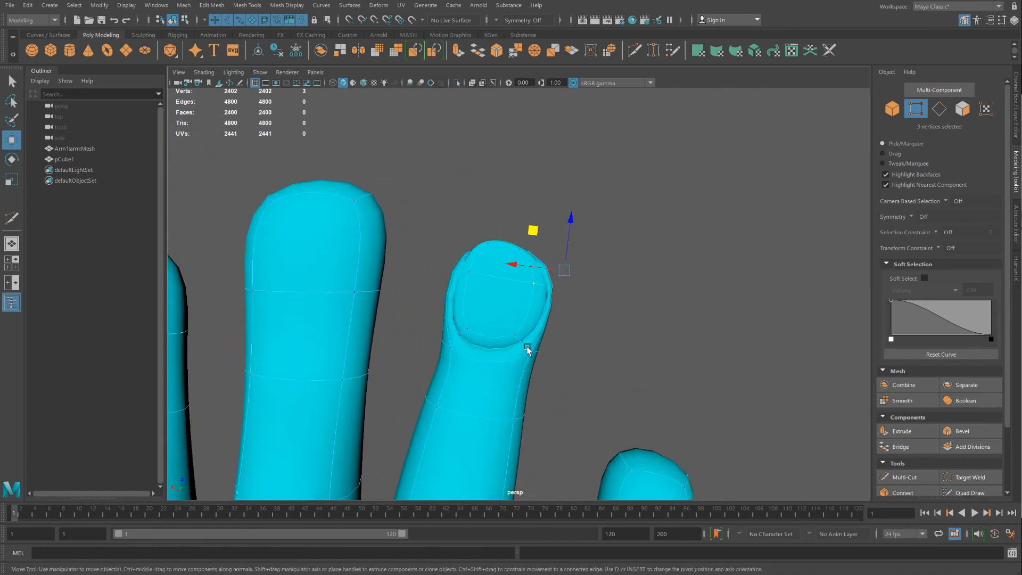
scroll(499, 275, "up", 2)
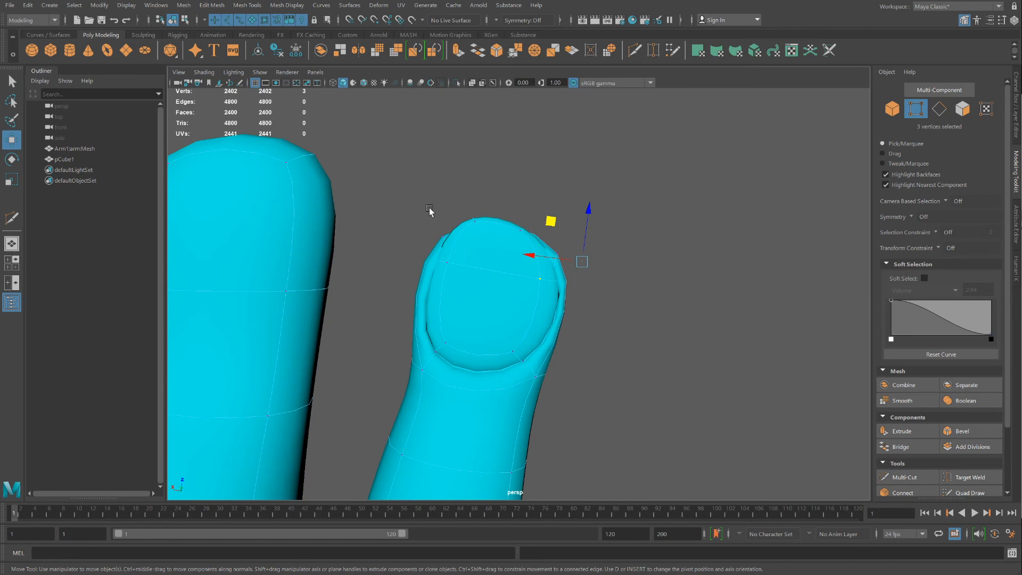
- Move the front vertices of the ring fingertip and nail forward to lengthen them, and pull one front corner slightly inward
left_click_drag(429, 210, 591, 281)
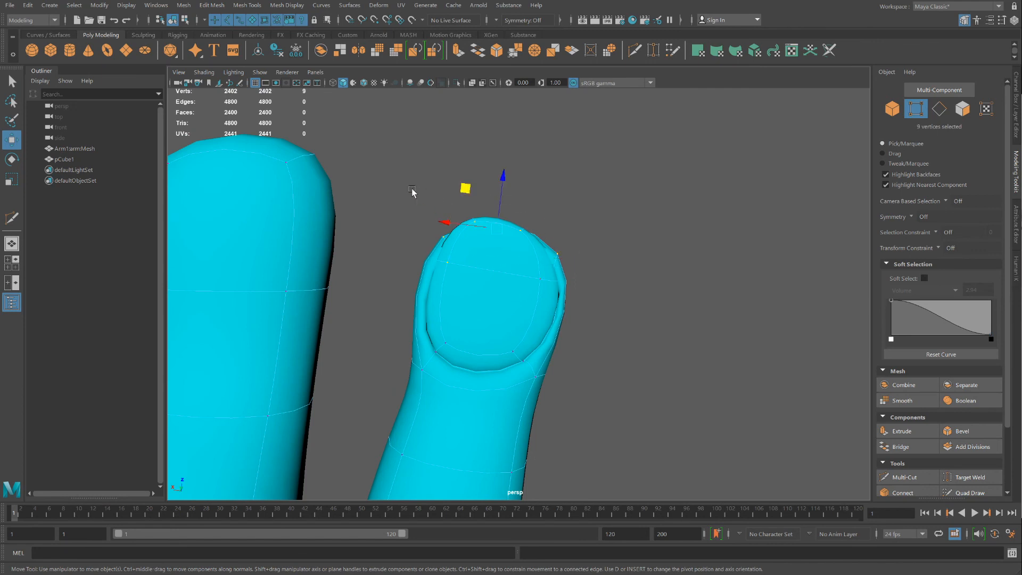
left_click_drag(413, 190, 581, 277)
left_click_drag(512, 178, 511, 148)
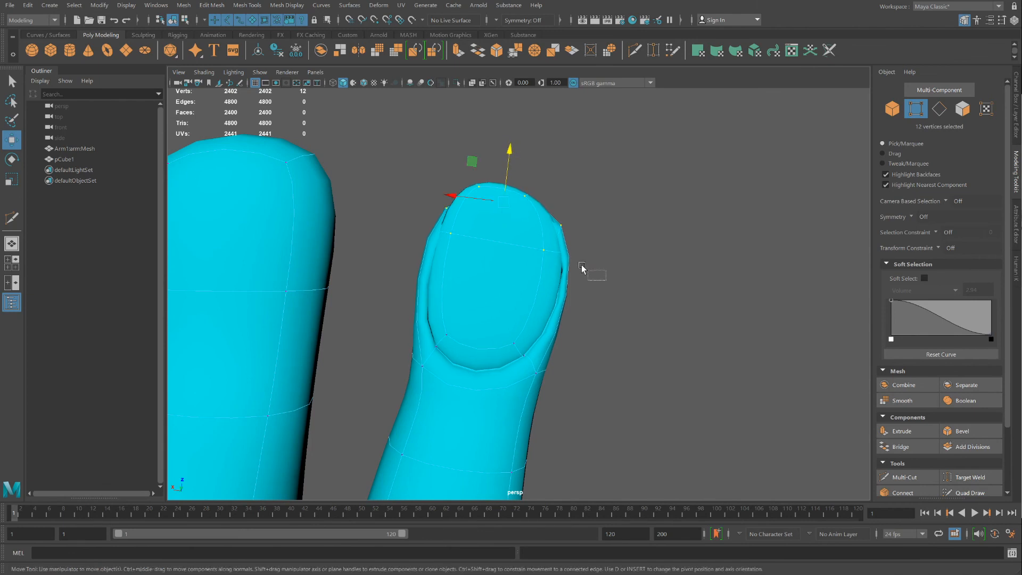
left_click_drag(534, 208, 534, 209)
mouse_move(554, 175)
middle_mouse_down()
mouse_move(548, 169)
mouse_move(567, 181)
mouse_move(549, 175)
middle_mouse_up()
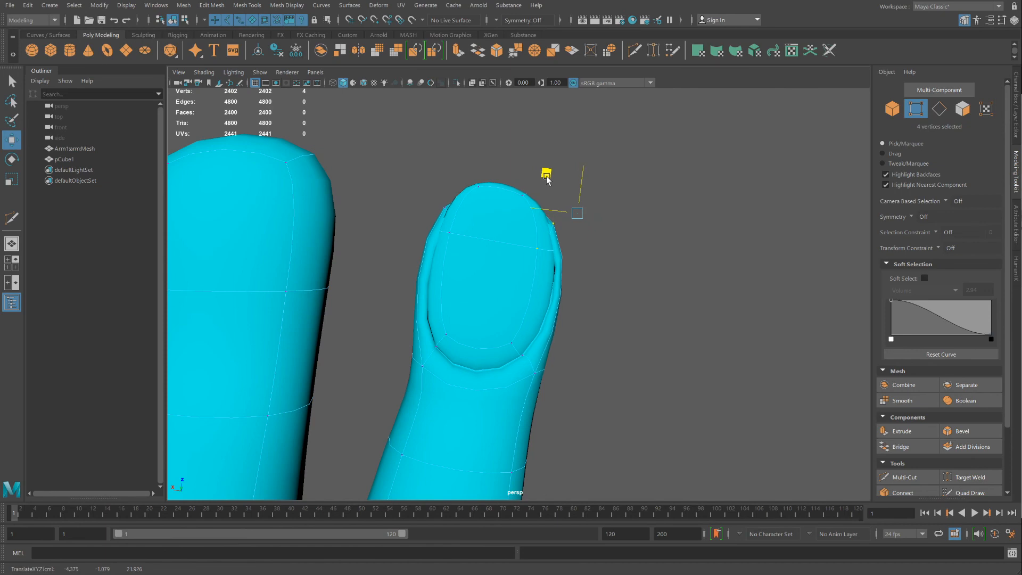
left_click_drag(549, 175, 485, 331, "alt")
scroll(484, 331, "down", 4)
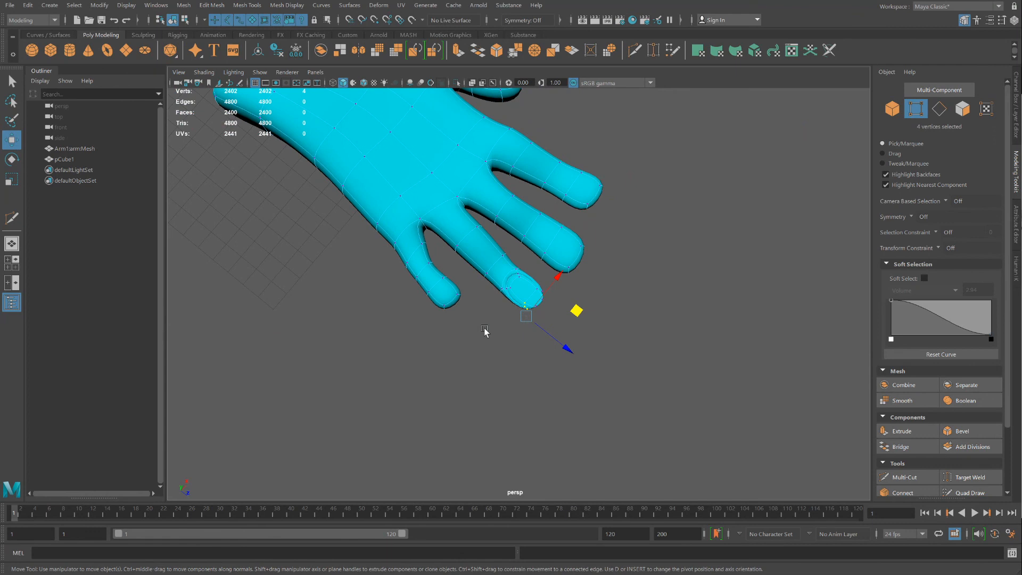
left_click_drag(567, 222, 566, 219, "alt")
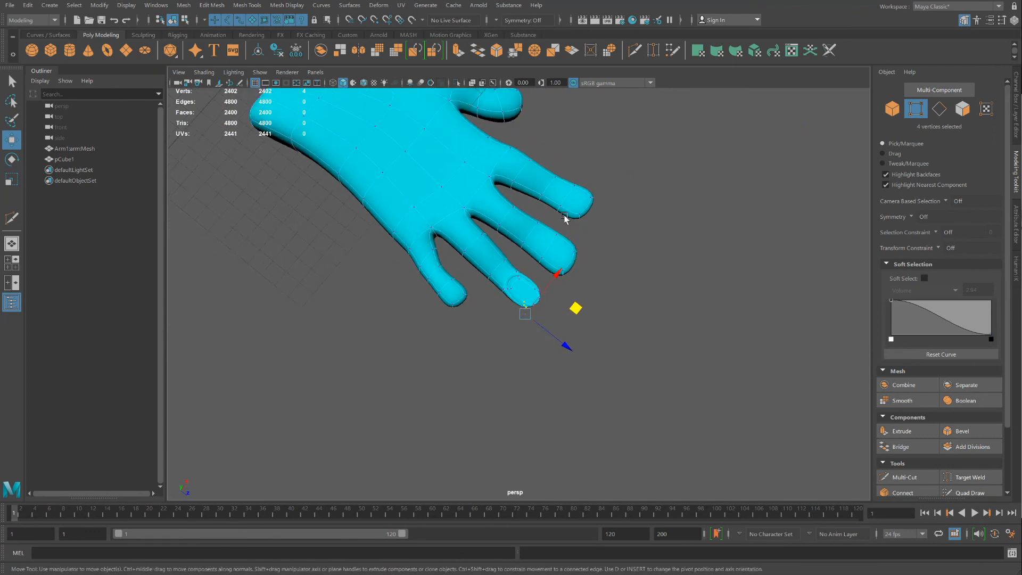